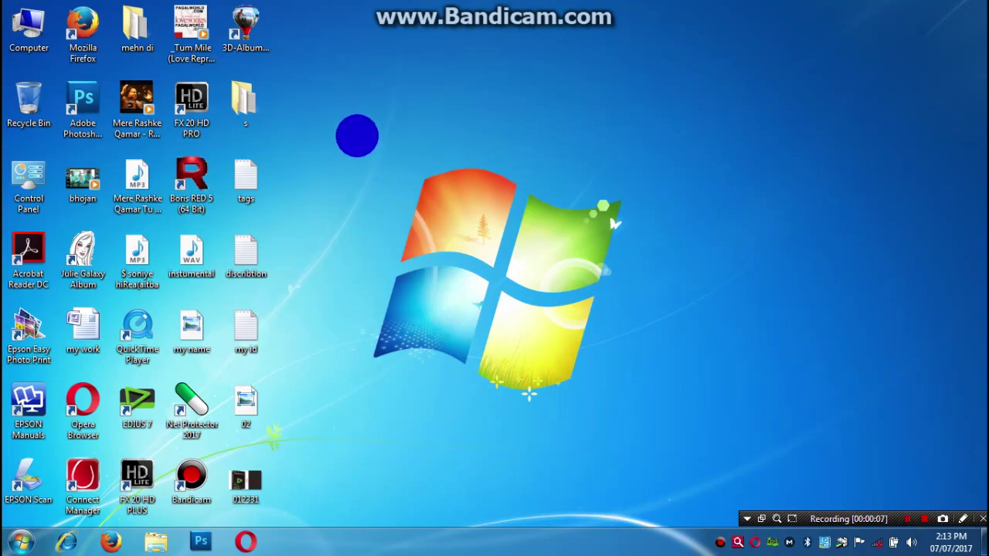
pyautogui.click(375, 180)
pyautogui.rightClick(353, 110)
pyautogui.click(369, 153)
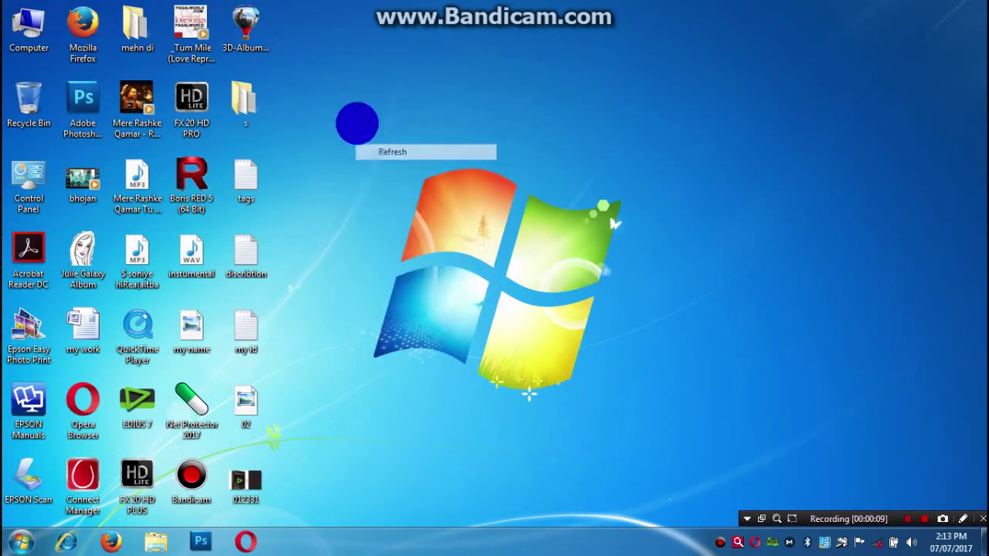
pyautogui.rightClick(370, 118)
pyautogui.click(378, 158)
pyautogui.rightClick(369, 128)
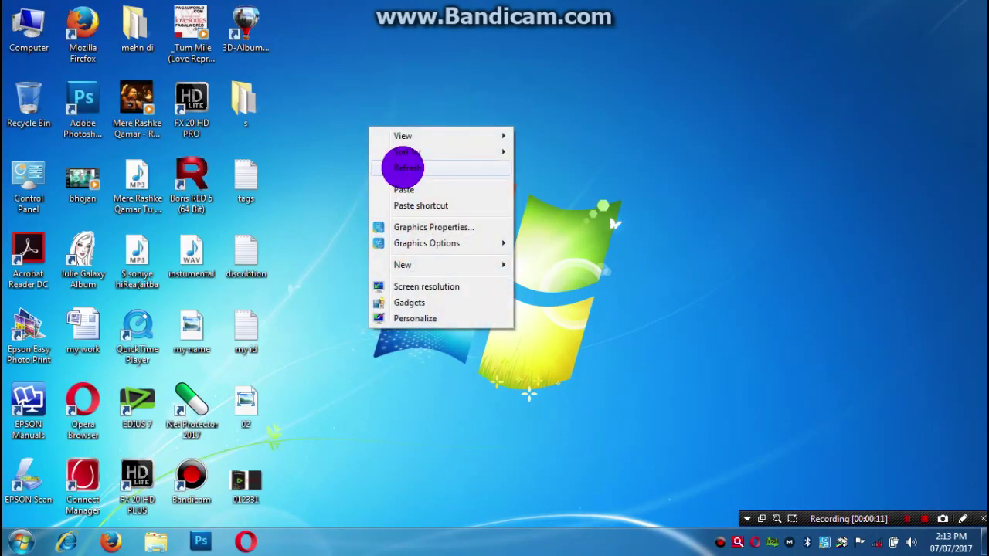
pyautogui.click(384, 168)
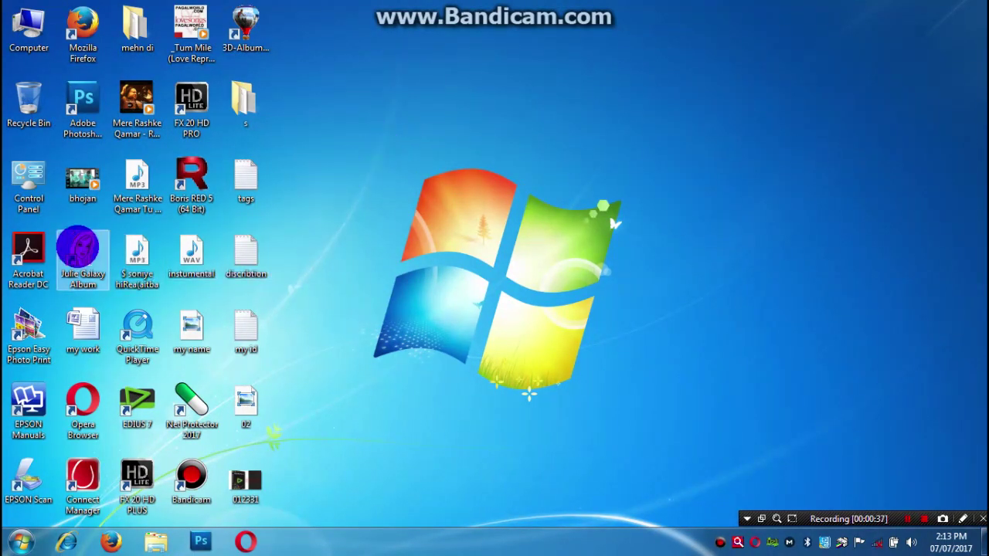
# - Launch Adobe Photoshop CS5 from the desktop
pyautogui.click(74, 125)
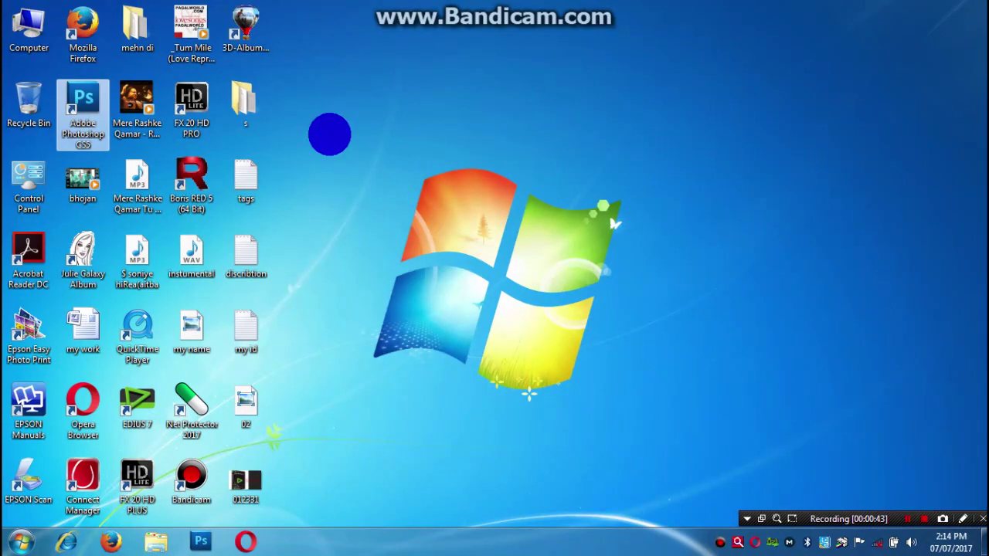
pyautogui.click(753, 328)
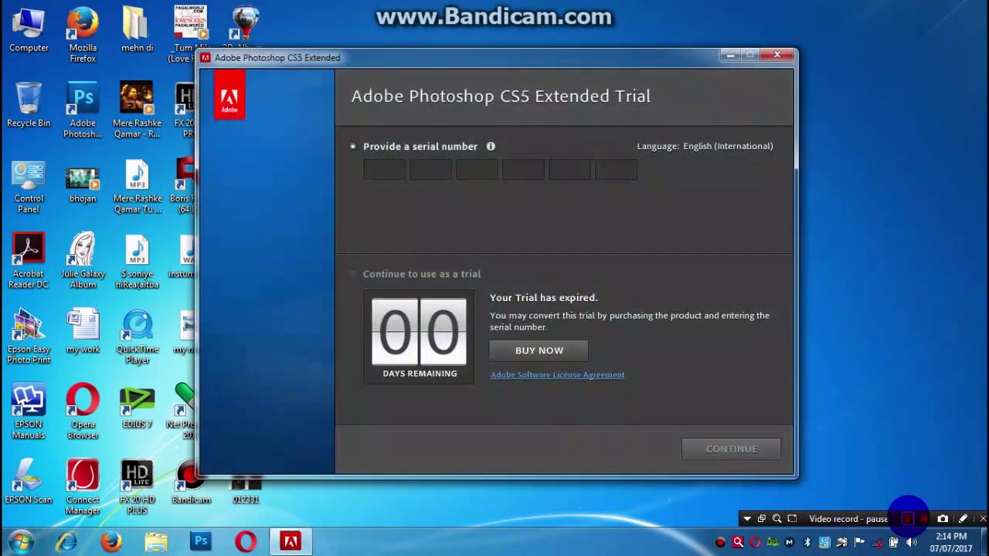
pyautogui.click(907, 518)
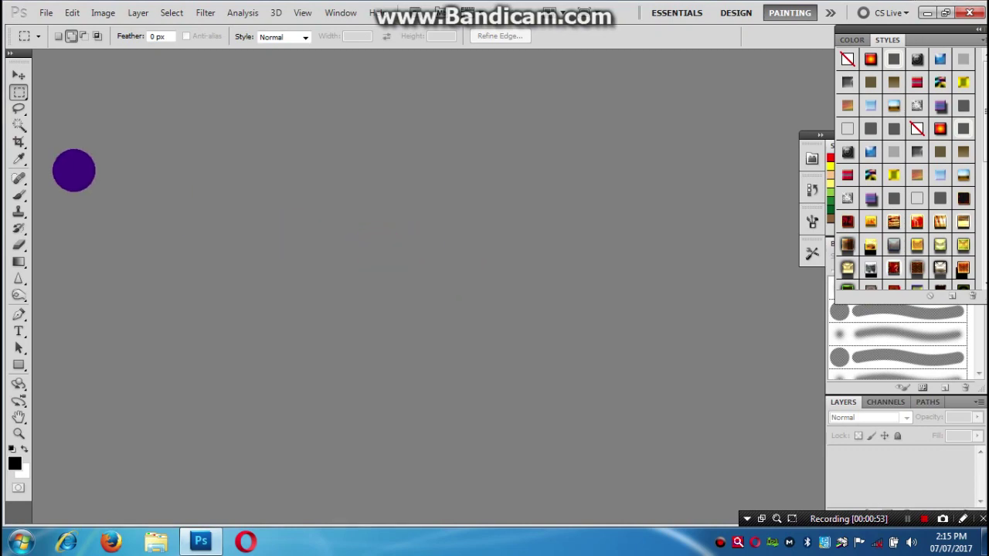
# - Switch between the Magic Wand and Quick Selection tools, leaving the Quick Selection Tool active
pyautogui.click(26, 129)
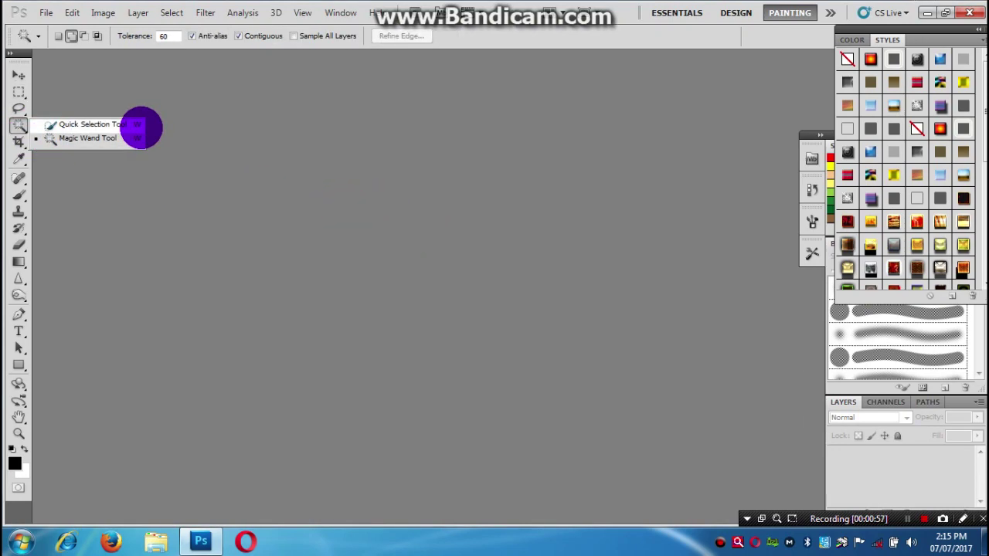
pyautogui.click(139, 125)
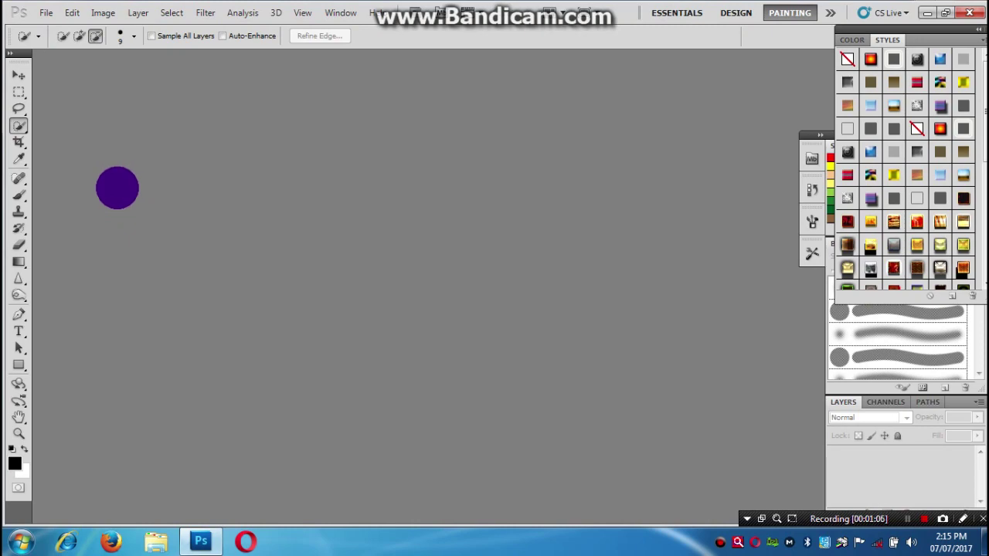
pyautogui.click(19, 142)
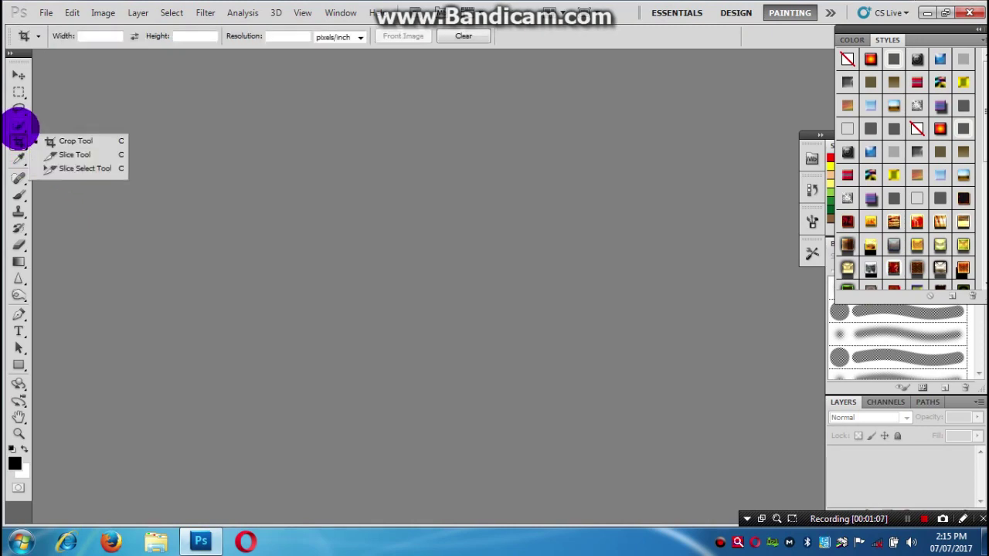
pyautogui.click(19, 126)
pyautogui.click(54, 139)
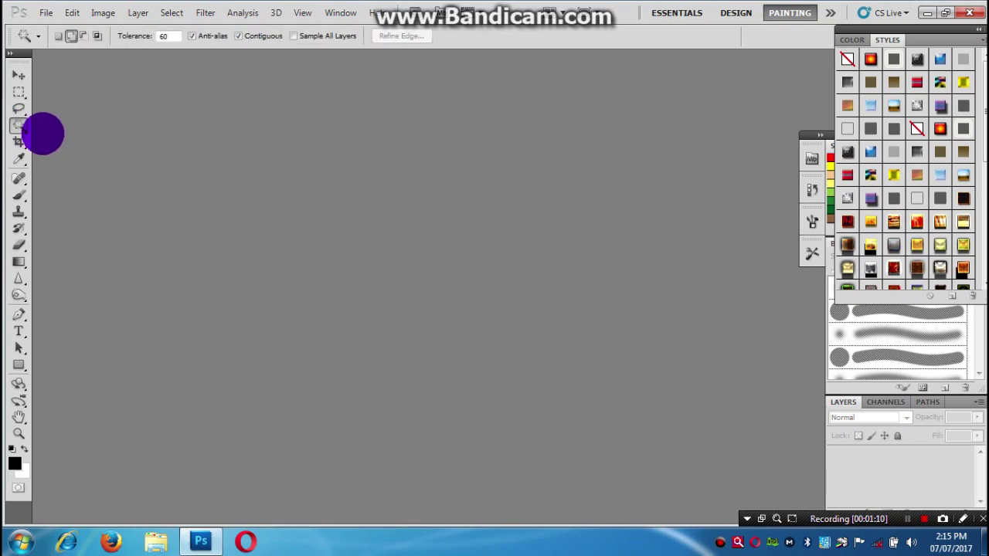
pyautogui.click(20, 125)
pyautogui.click(51, 126)
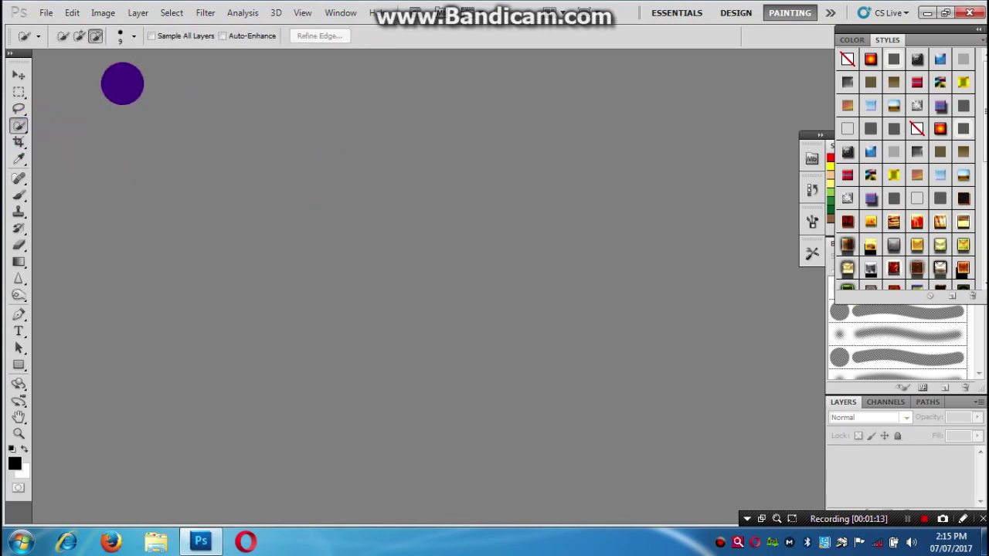
# - Browse for an image to open in the "new" folder inside "bc" on drive D:
pyautogui.hotkey('ctrl', 'o')
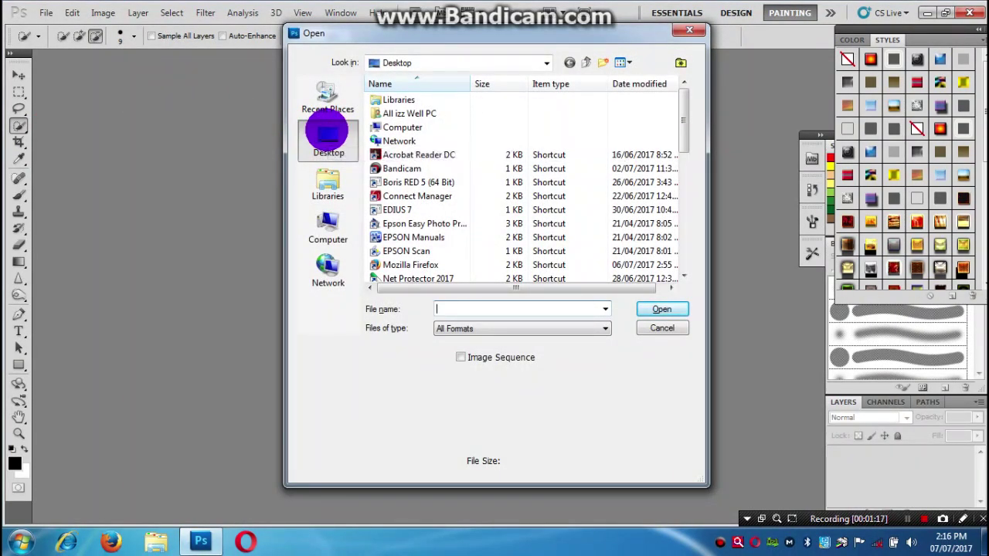
pyautogui.click(547, 63)
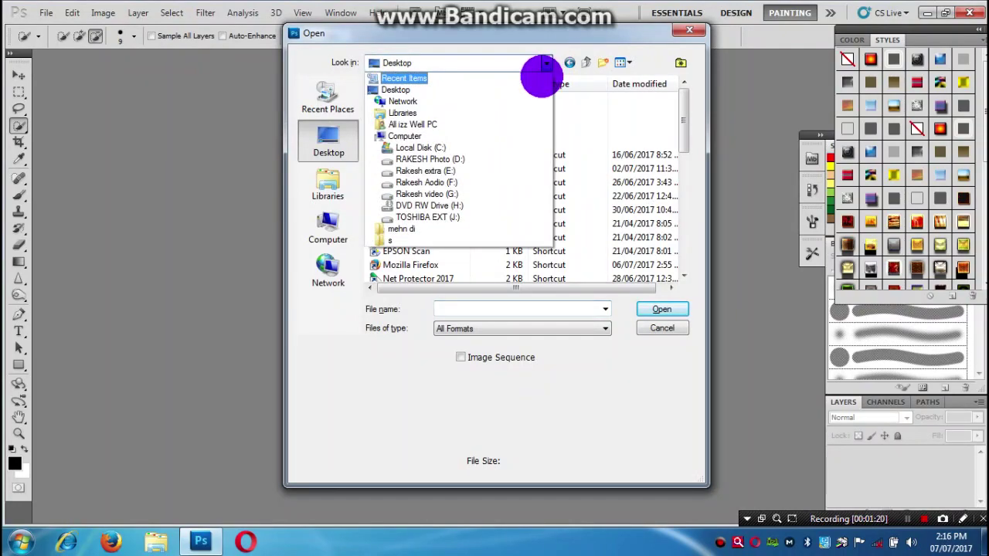
pyautogui.click(463, 136)
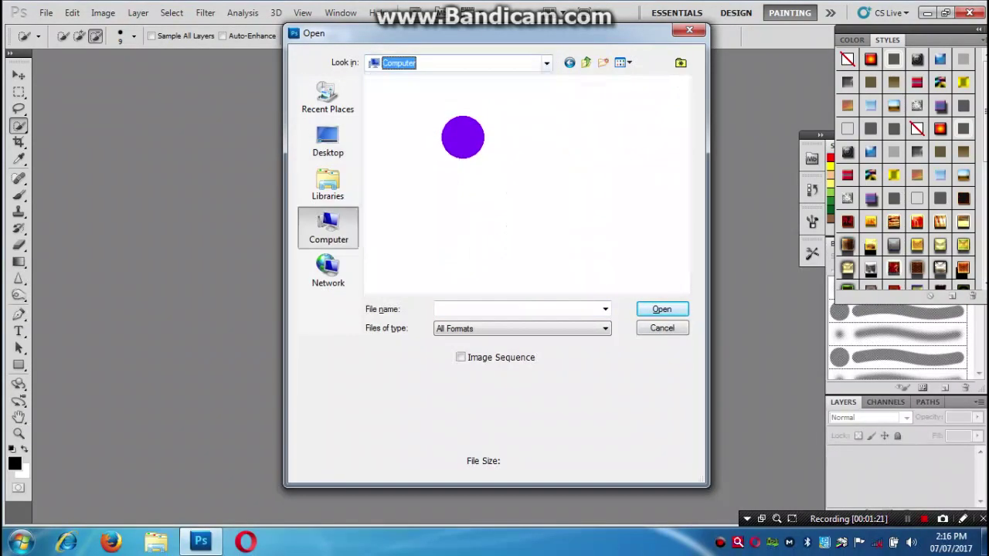
pyautogui.doubleClick(465, 151)
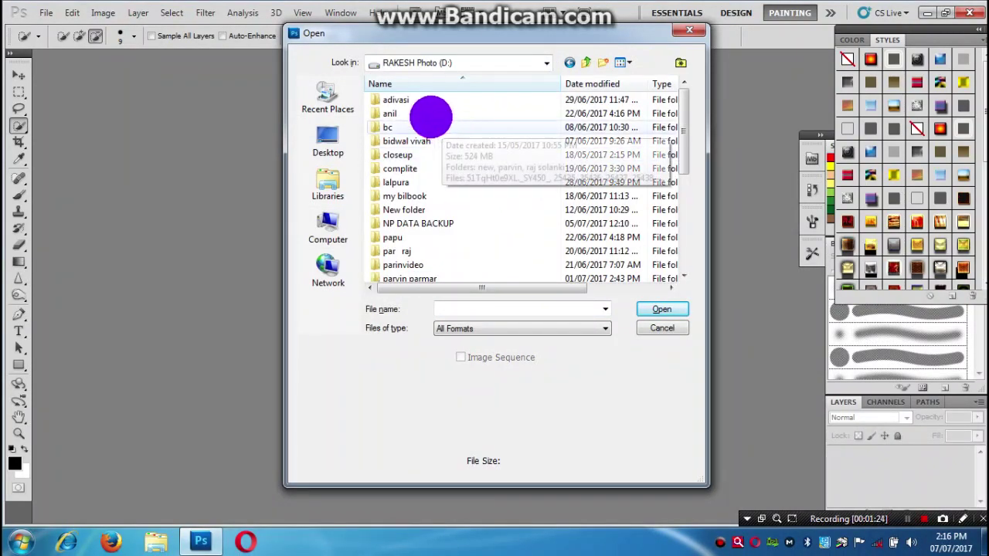
pyautogui.doubleClick(392, 128)
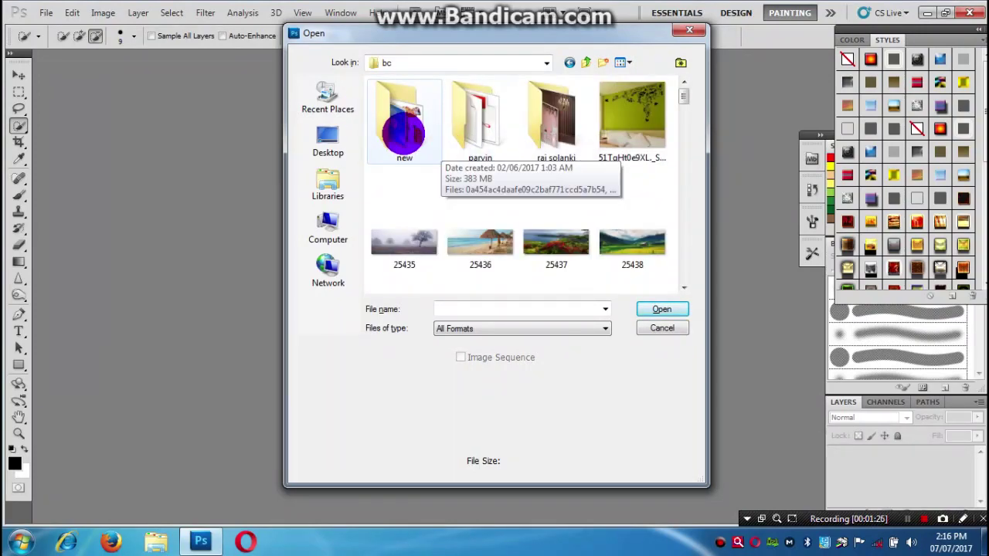
pyautogui.doubleClick(400, 128)
# - Open the flower vase image 1453 from the "new" folder
pyautogui.scroll(-3, 539, 266)
pyautogui.scroll(-5, 533, 262)
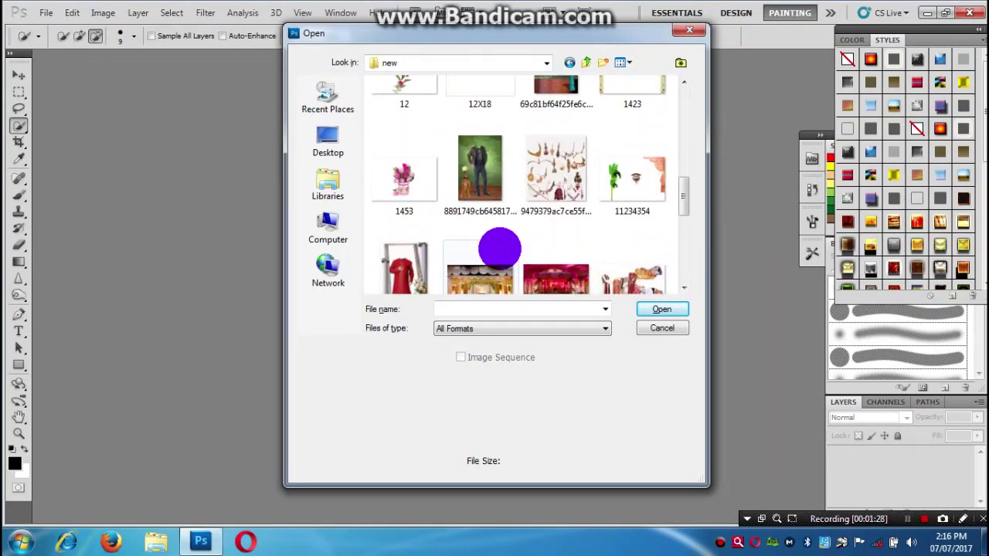
pyautogui.scroll(-3, 487, 243)
pyautogui.scroll(2, 487, 244)
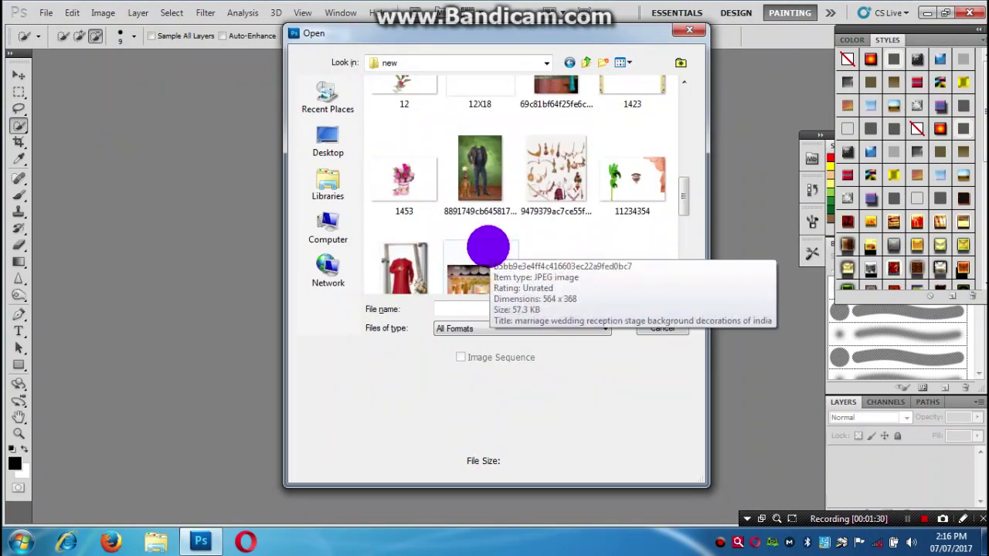
pyautogui.click(397, 172)
pyautogui.click(662, 309)
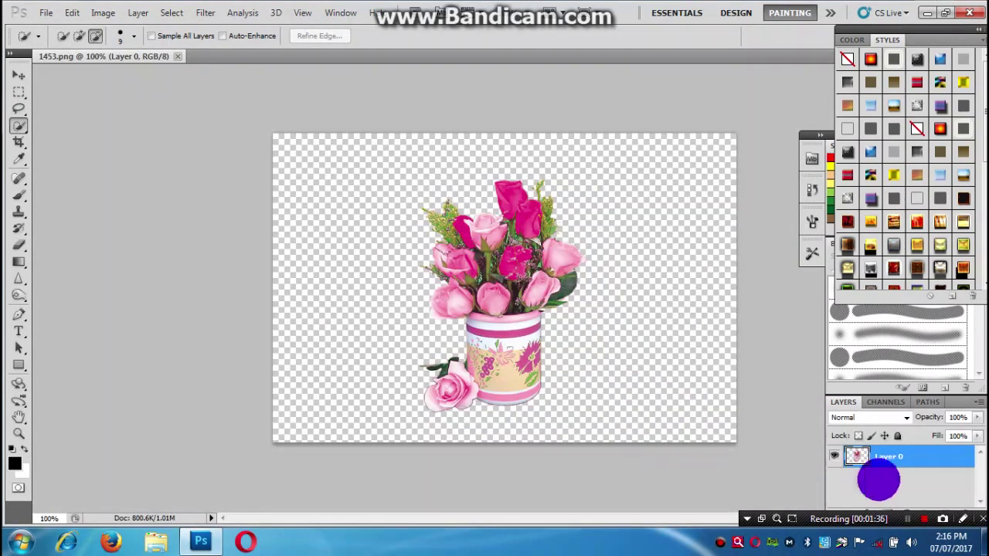
pyautogui.click(907, 518)
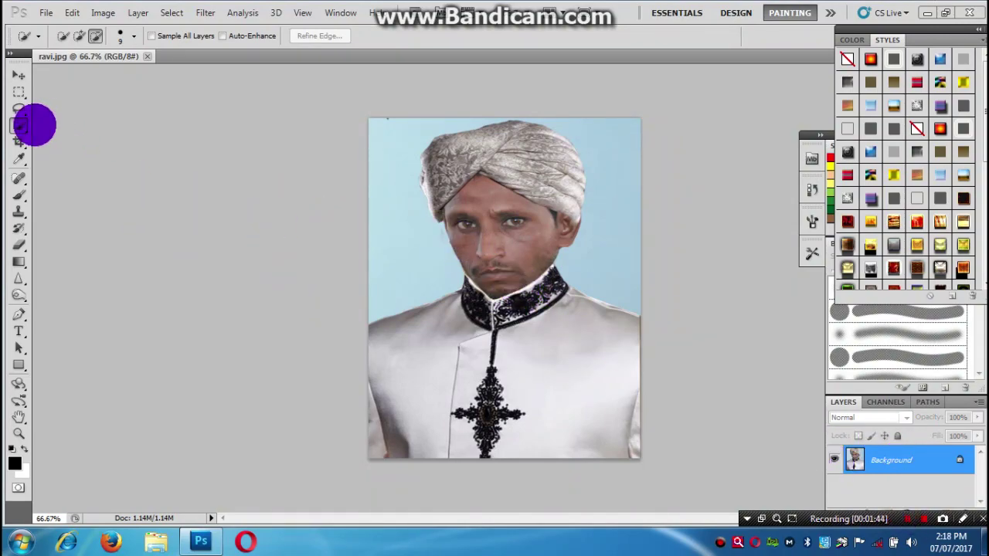
# - Select the man's turban, face and coat using the Quick Selection Tool with a brush size of 60
pyautogui.click(19, 125)
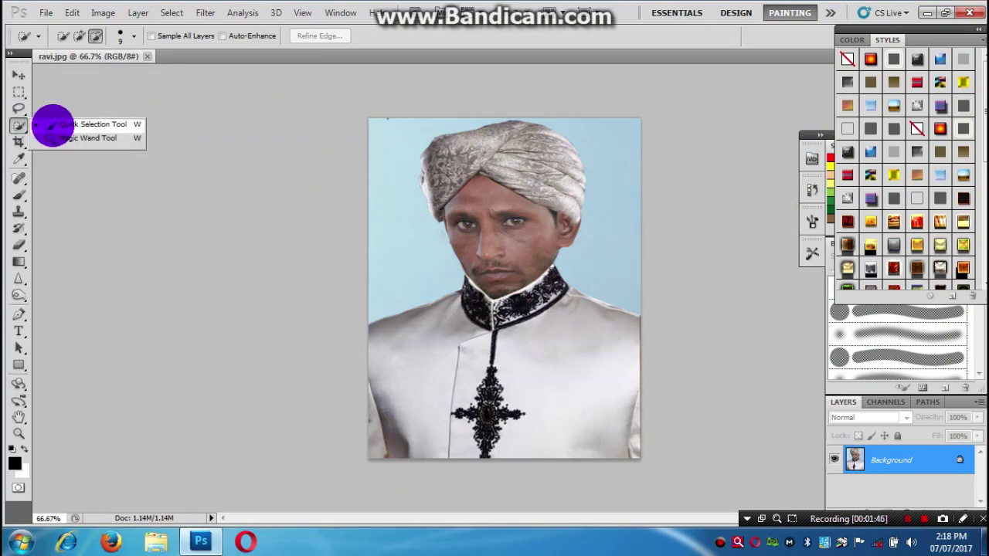
pyautogui.click(49, 124)
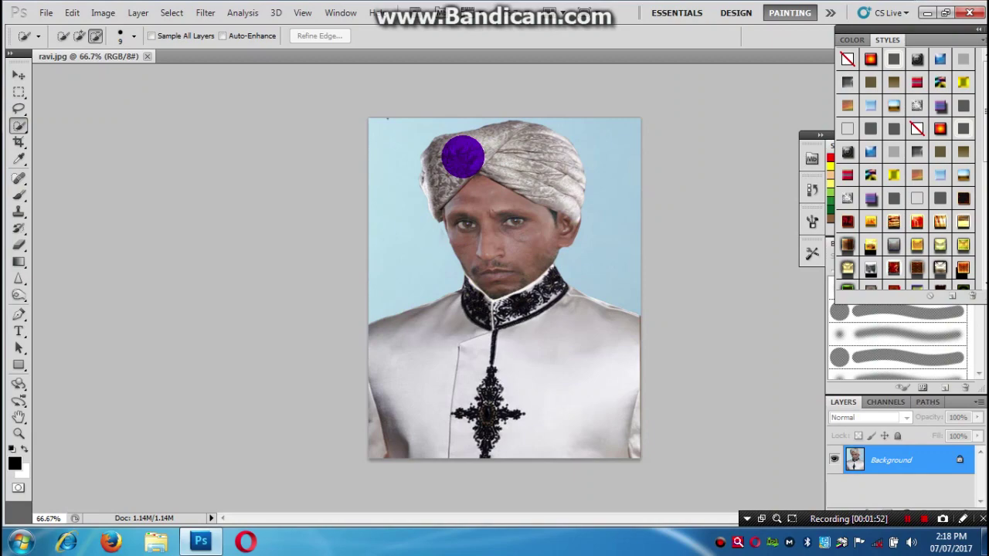
pyautogui.press(']')
pyautogui.press(']')
pyautogui.press(']')
pyautogui.press(']')
pyautogui.press(']')
pyautogui.press(']')
pyautogui.press(']')
pyautogui.press(']')
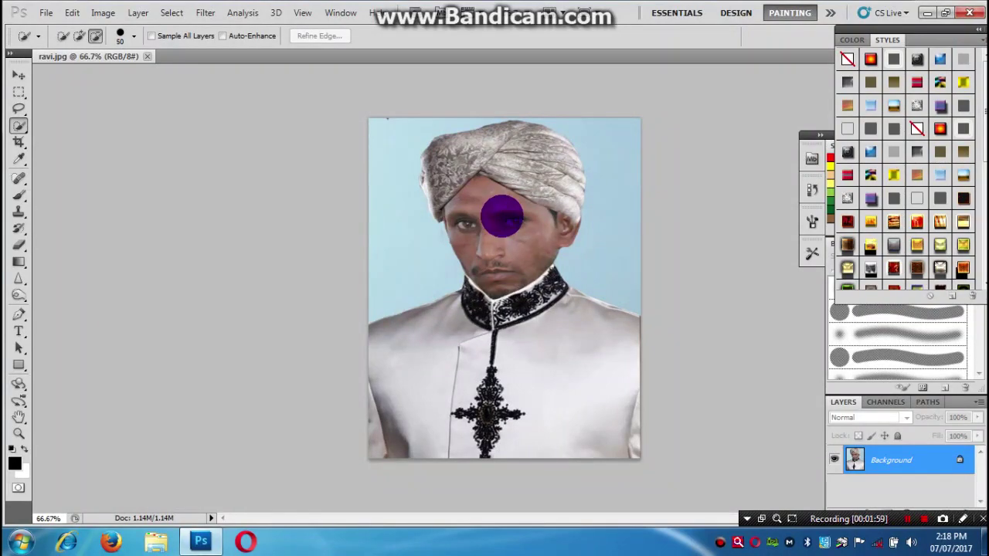
pyautogui.press(']')
pyautogui.press(']')
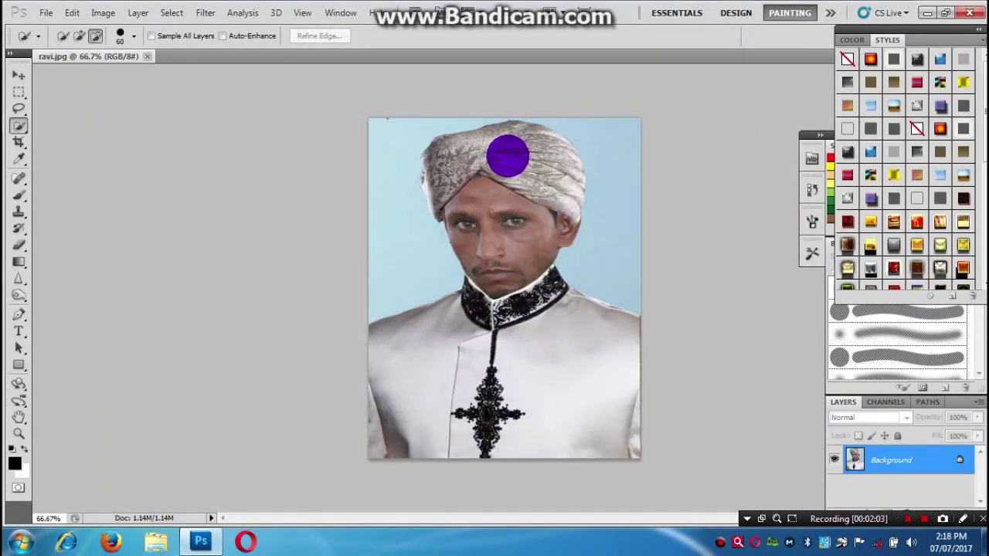
pyautogui.moveTo(487, 159)
pyautogui.mouseDown()
pyautogui.moveTo(444, 175)
pyautogui.moveTo(445, 192)
pyautogui.moveTo(464, 204)
pyautogui.moveTo(437, 186)
pyautogui.moveTo(551, 162)
pyautogui.mouseUp()
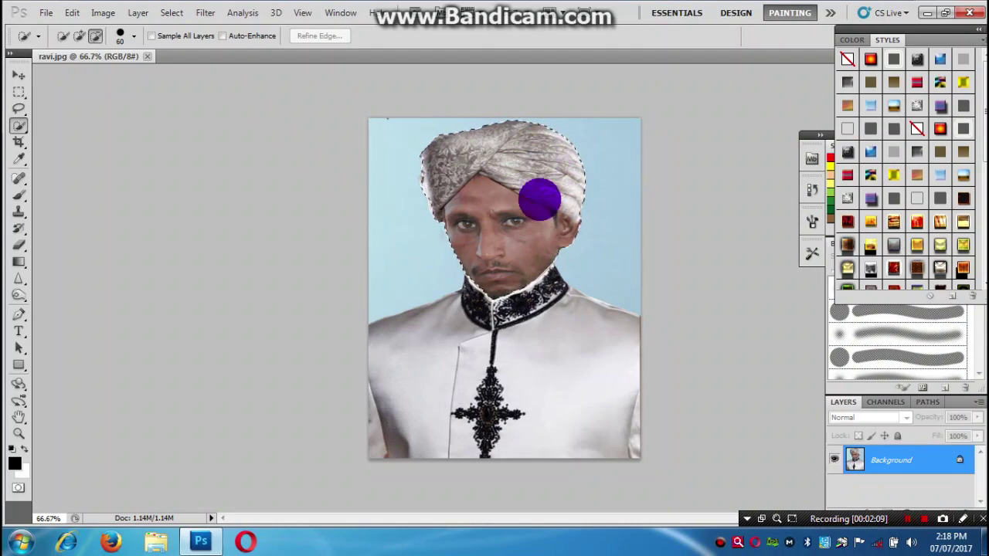
pyautogui.moveTo(533, 307)
pyautogui.mouseDown()
pyautogui.moveTo(617, 324)
pyautogui.moveTo(448, 309)
pyautogui.mouseUp()
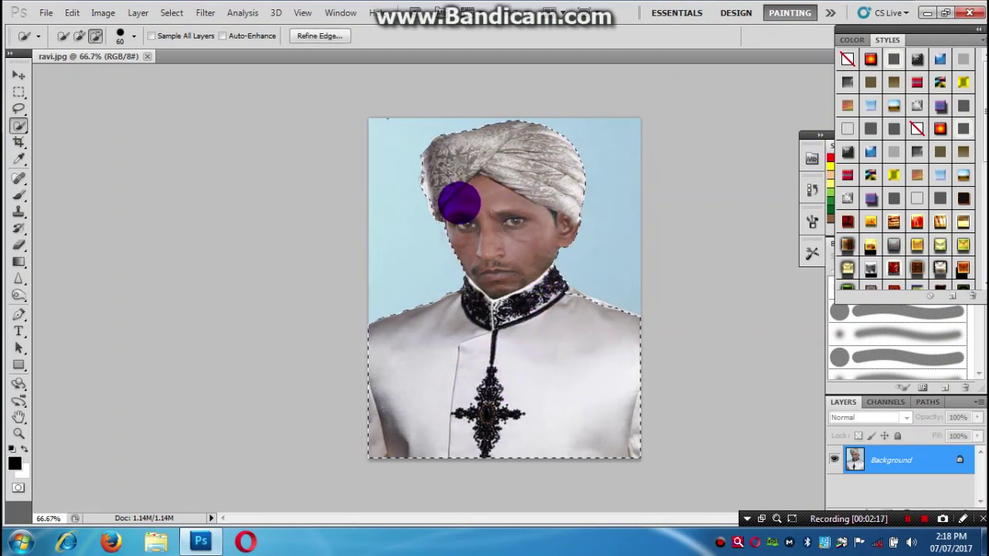
# - Subtract the area covering the lower turban edge and the temple beside it from the selection
pyautogui.hotkey('ctrl', '+')
pyautogui.hotkey('ctrl', '+')
pyautogui.moveTo(440, 204); pyautogui.dragTo(455, 360)
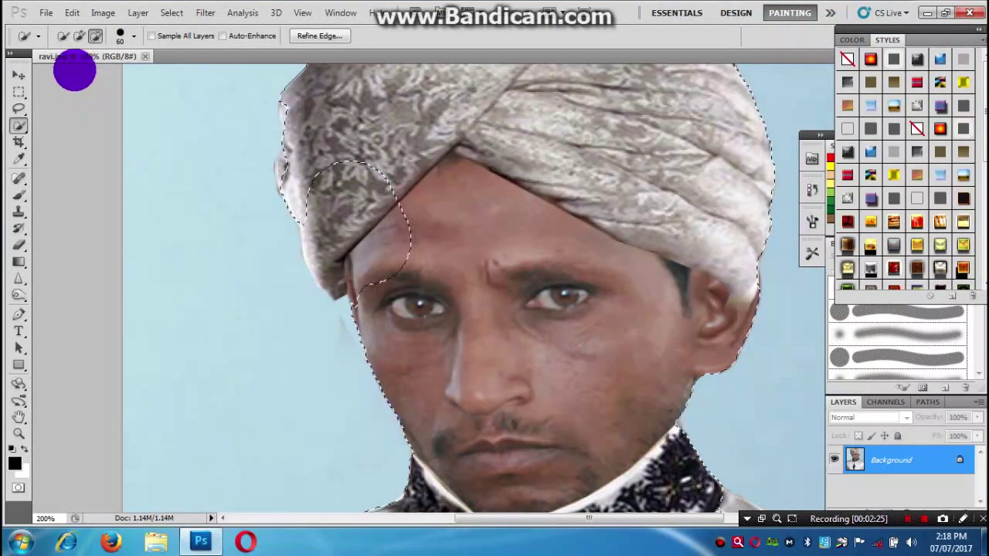
# - Set the Quick Selection Tool to add to the selection and restore the removed turban and temple area
pyautogui.click(78, 35)
pyautogui.moveTo(429, 217)
pyautogui.mouseDown()
pyautogui.moveTo(405, 190)
pyautogui.moveTo(347, 169)
pyautogui.moveTo(388, 258)
pyautogui.moveTo(346, 200)
pyautogui.moveTo(353, 227)
pyautogui.mouseUp()
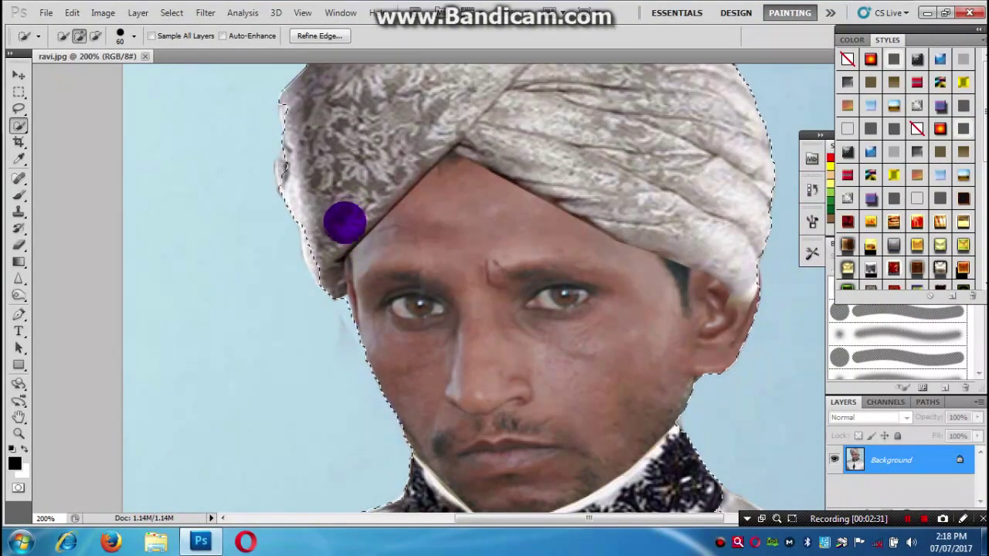
# - Add the missing shoulder edge beside the embroidered collar to the selection
pyautogui.moveTo(374, 251)
pyautogui.mouseDown()
pyautogui.moveTo(384, 226)
pyautogui.moveTo(398, 226)
pyautogui.moveTo(390, 198)
pyautogui.moveTo(354, 174)
pyautogui.moveTo(320, 168)
pyautogui.moveTo(390, 137)
pyautogui.moveTo(360, 269)
pyautogui.moveTo(386, 184)
pyautogui.moveTo(336, 317)
pyautogui.moveTo(489, 274)
pyautogui.moveTo(517, 305)
pyautogui.moveTo(395, 210)
pyautogui.moveTo(479, 288)
pyautogui.mouseUp()
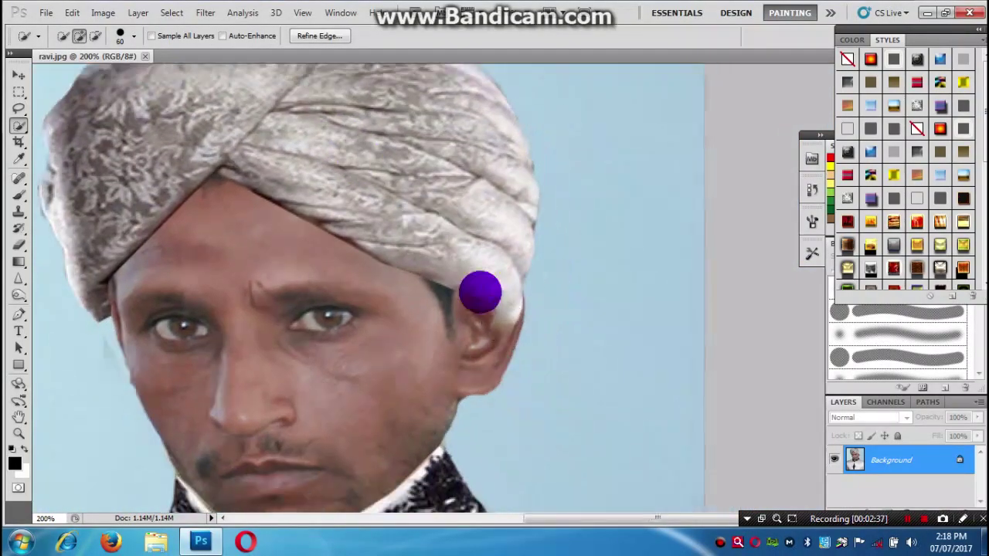
pyautogui.moveTo(335, 314); pyautogui.dragTo(336, 195)
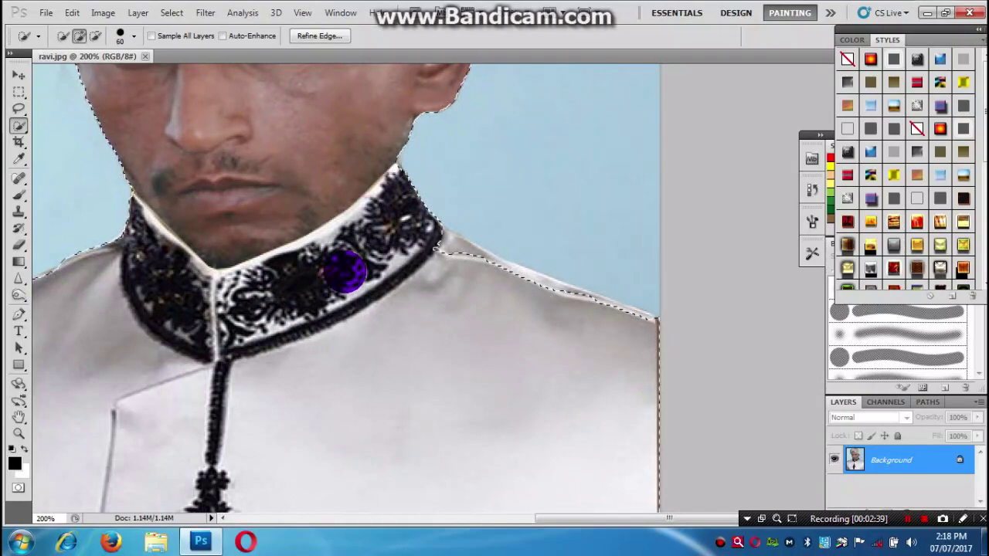
pyautogui.moveTo(342, 270)
pyautogui.mouseDown()
pyautogui.moveTo(422, 290)
pyautogui.moveTo(427, 273)
pyautogui.moveTo(467, 294)
pyautogui.moveTo(511, 308)
pyautogui.moveTo(515, 296)
pyautogui.moveTo(630, 339)
pyautogui.moveTo(619, 352)
pyautogui.mouseUp()
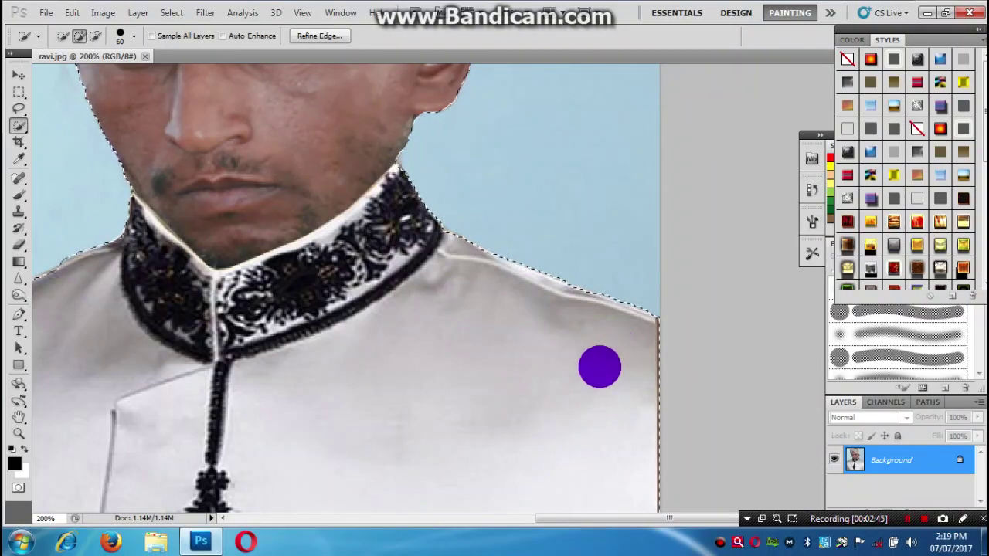
# - Examine the selection outline around the coat, collar, face and turban, both on the whole portrait and up close
pyautogui.scroll(-5, 525, 325)
pyautogui.moveTo(431, 279)
pyautogui.mouseDown()
pyautogui.moveTo(582, 383)
pyautogui.moveTo(303, 321)
pyautogui.moveTo(400, 220)
pyautogui.moveTo(449, 298)
pyautogui.moveTo(373, 318)
pyautogui.moveTo(592, 427)
pyautogui.moveTo(627, 431)
pyautogui.moveTo(581, 325)
pyautogui.moveTo(509, 256)
pyautogui.mouseUp()
pyautogui.hotkey('ctrl', '-')
pyautogui.hotkey('ctrl', '-')
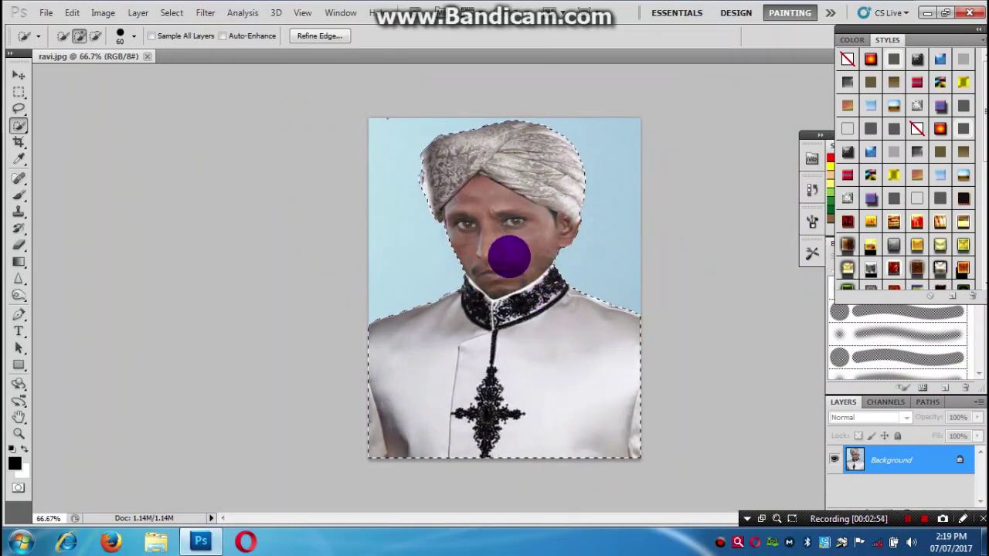
pyautogui.scroll(2, 509, 256)
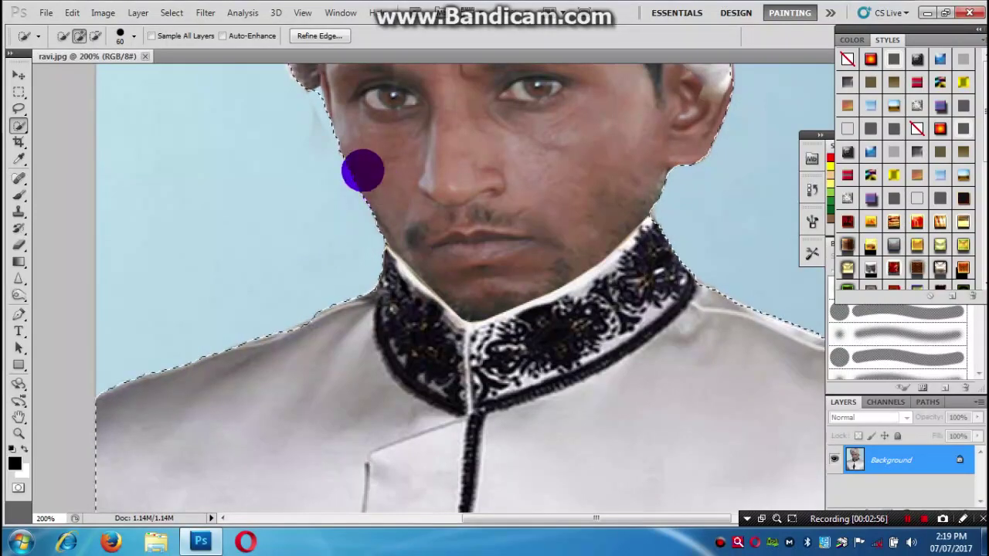
pyautogui.moveTo(360, 167); pyautogui.dragTo(371, 269)
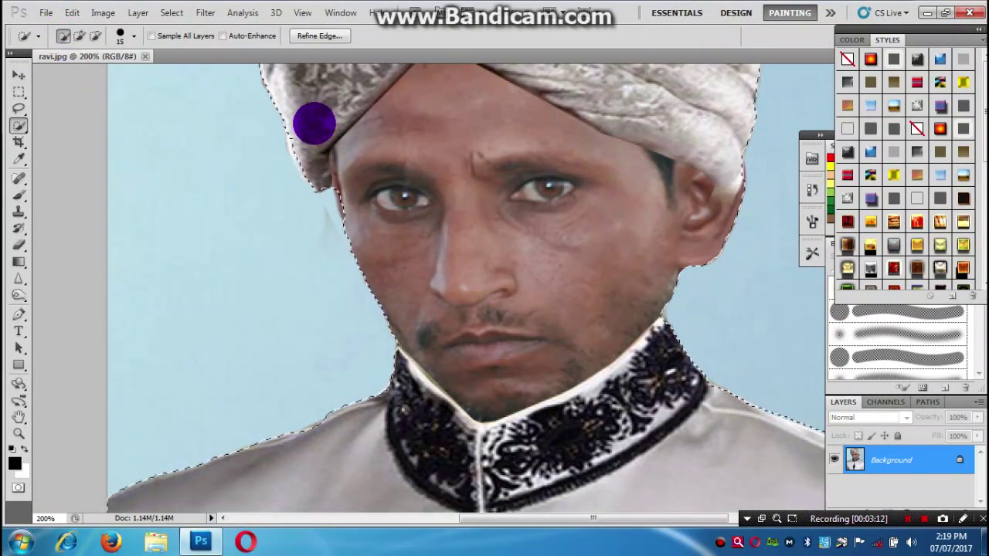
pyautogui.moveTo(426, 146); pyautogui.dragTo(379, 222)
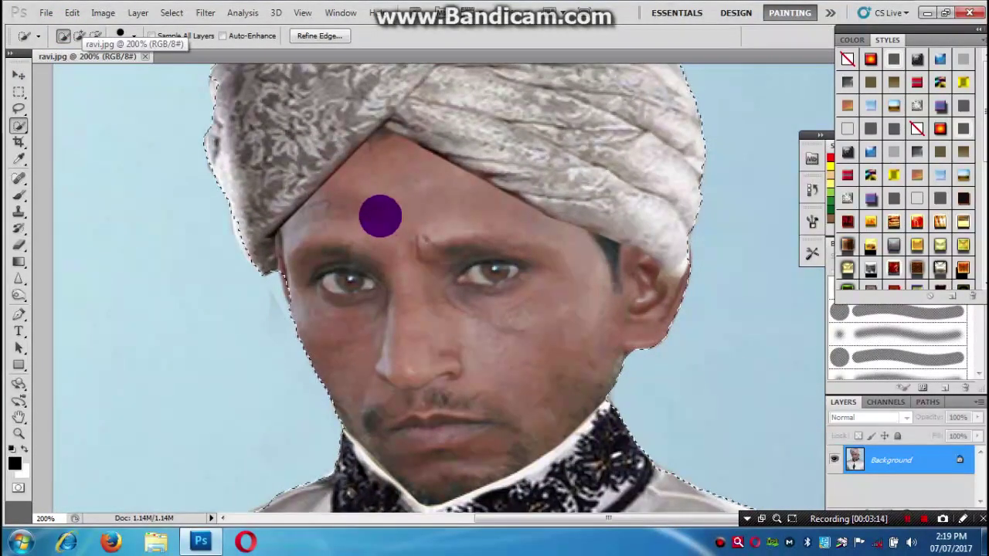
# - Keep the Quick Selection Tool as the active tool and deselect the current selection around the man
pyautogui.rightClick(18, 125)
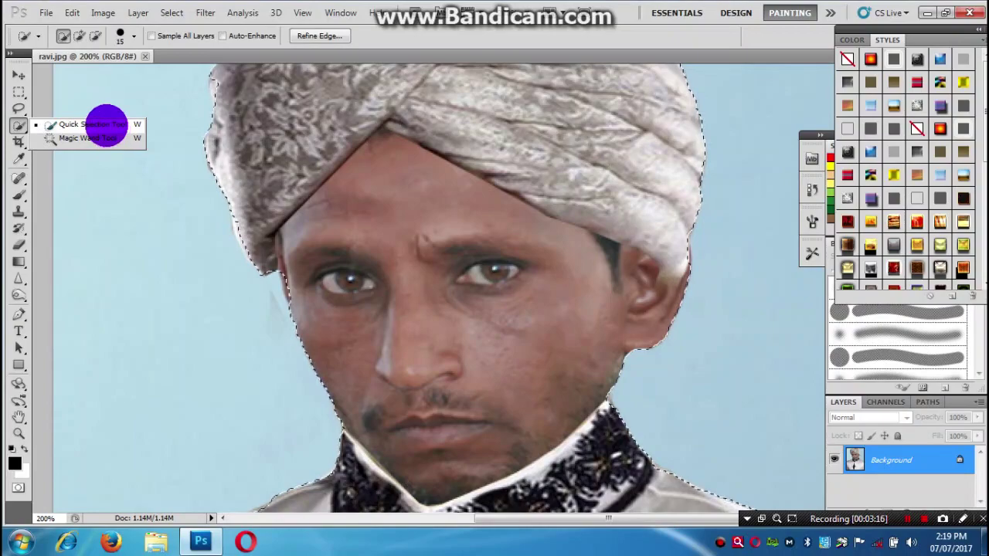
pyautogui.click(100, 124)
pyautogui.hotkey('ctrl', 'd')
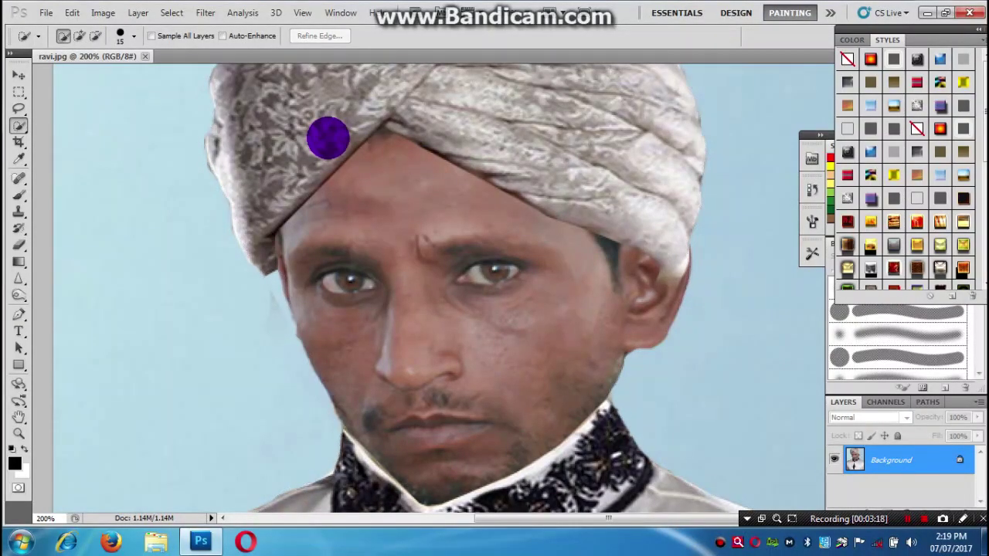
# - Paint a new selection over the man's turban, face, embroidered collar and coat with the Quick Selection Tool
pyautogui.moveTo(410, 115); pyautogui.dragTo(320, 147)
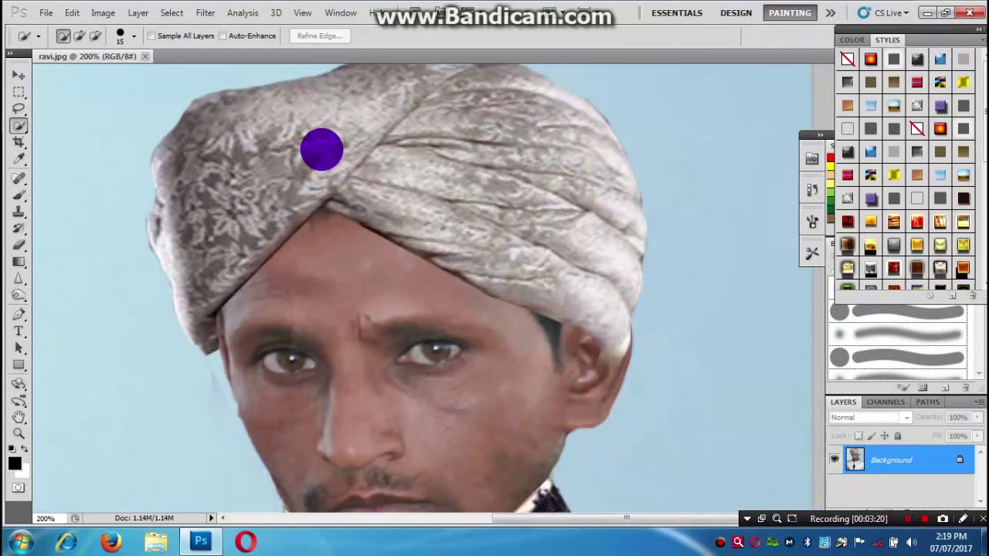
pyautogui.hotkey('ctrl', '-')
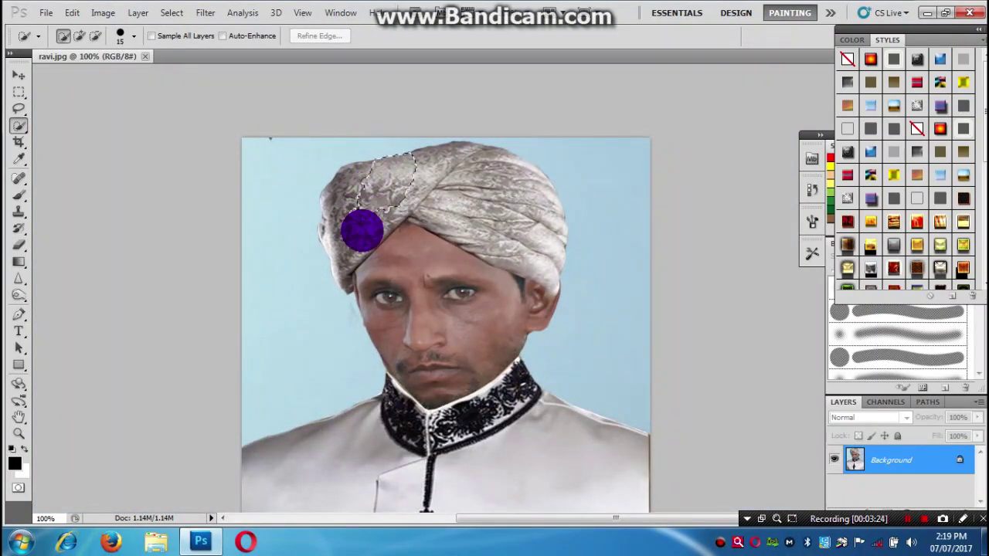
pyautogui.moveTo(330, 243)
pyautogui.mouseDown()
pyautogui.moveTo(467, 204)
pyautogui.moveTo(514, 246)
pyautogui.moveTo(498, 300)
pyautogui.moveTo(516, 242)
pyautogui.moveTo(491, 194)
pyautogui.moveTo(458, 173)
pyautogui.moveTo(487, 160)
pyautogui.moveTo(529, 201)
pyautogui.moveTo(544, 239)
pyautogui.moveTo(539, 212)
pyautogui.moveTo(526, 176)
pyautogui.moveTo(506, 160)
pyautogui.moveTo(516, 160)
pyautogui.moveTo(508, 221)
pyautogui.moveTo(400, 386)
pyautogui.moveTo(397, 448)
pyautogui.moveTo(388, 425)
pyautogui.moveTo(386, 458)
pyautogui.mouseUp()
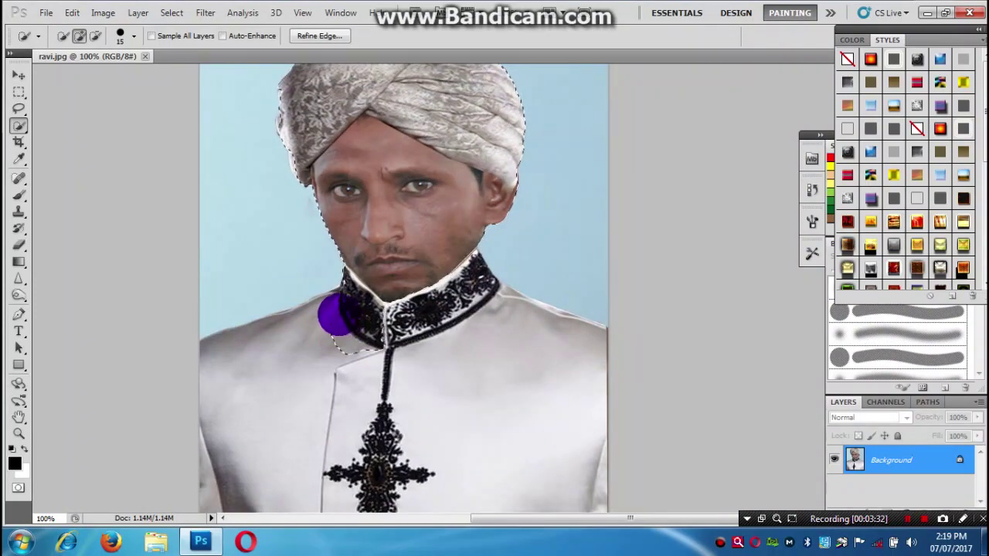
pyautogui.moveTo(334, 314)
pyautogui.mouseDown()
pyautogui.moveTo(169, 429)
pyautogui.moveTo(235, 467)
pyautogui.moveTo(378, 353)
pyautogui.moveTo(441, 328)
pyautogui.moveTo(458, 289)
pyautogui.moveTo(497, 345)
pyautogui.moveTo(466, 301)
pyautogui.moveTo(397, 311)
pyautogui.moveTo(472, 271)
pyautogui.moveTo(376, 331)
pyautogui.moveTo(469, 302)
pyautogui.moveTo(523, 305)
pyautogui.moveTo(498, 291)
pyautogui.moveTo(572, 317)
pyautogui.moveTo(591, 382)
pyautogui.moveTo(591, 470)
pyautogui.moveTo(579, 489)
pyautogui.moveTo(374, 464)
pyautogui.moveTo(367, 247)
pyautogui.moveTo(312, 340)
pyautogui.moveTo(301, 321)
pyautogui.moveTo(380, 346)
pyautogui.moveTo(382, 256)
pyautogui.moveTo(378, 289)
pyautogui.moveTo(409, 339)
pyautogui.moveTo(378, 201)
pyautogui.moveTo(371, 276)
pyautogui.moveTo(398, 410)
pyautogui.moveTo(419, 394)
pyautogui.moveTo(363, 344)
pyautogui.moveTo(524, 74)
pyautogui.mouseUp()
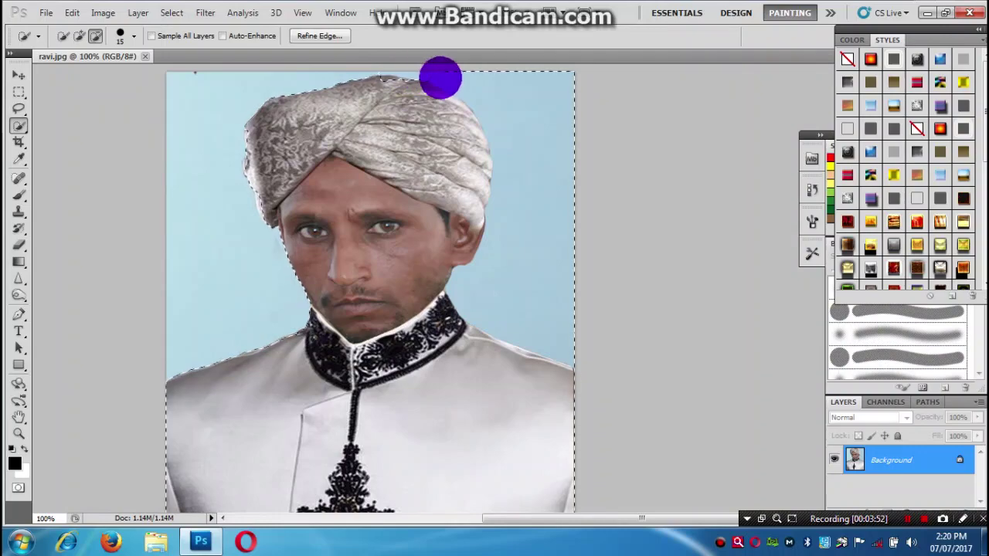
# - Subtract the blue background beside the turban, ear and shoulder from the selection
pyautogui.moveTo(441, 77)
pyautogui.mouseDown()
pyautogui.moveTo(484, 106)
pyautogui.moveTo(501, 193)
pyautogui.mouseUp()
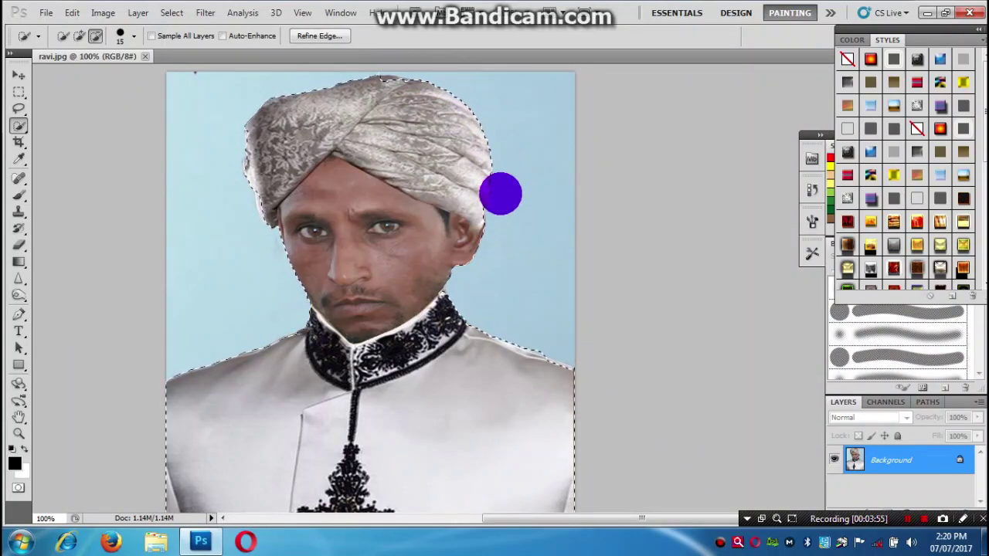
pyautogui.moveTo(487, 267)
pyautogui.mouseDown()
pyautogui.moveTo(492, 252)
pyautogui.moveTo(481, 301)
pyautogui.mouseUp()
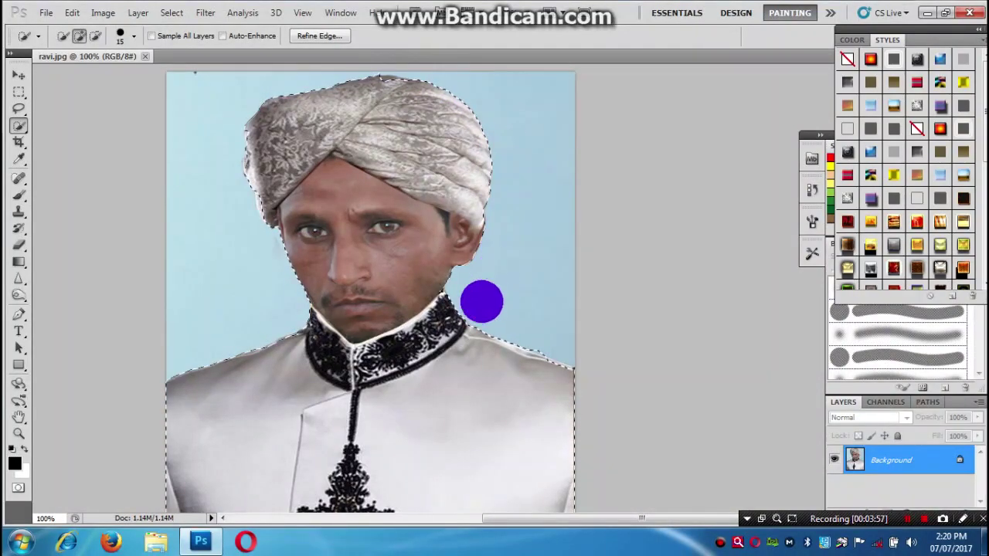
pyautogui.moveTo(242, 145); pyautogui.dragTo(298, 213)
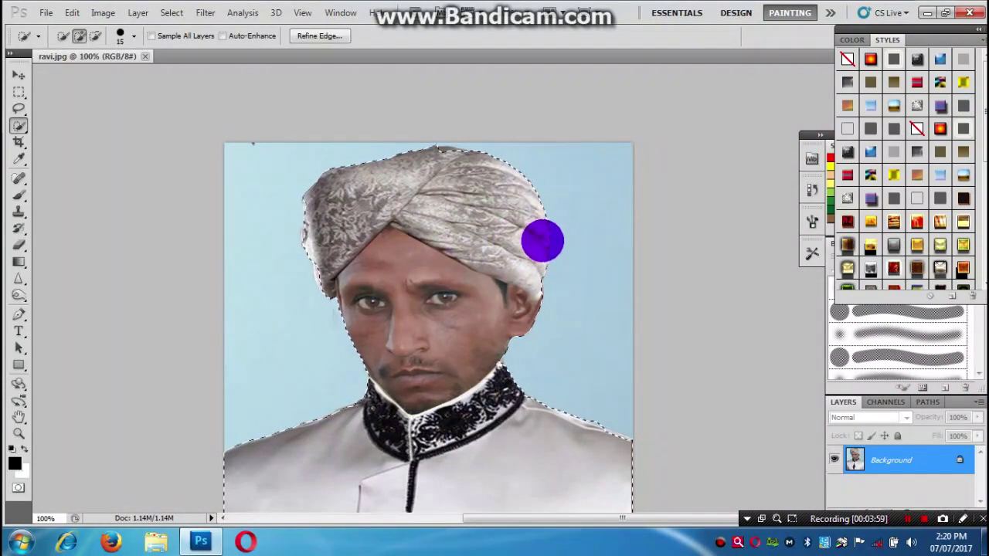
pyautogui.moveTo(540, 217); pyautogui.dragTo(466, 213)
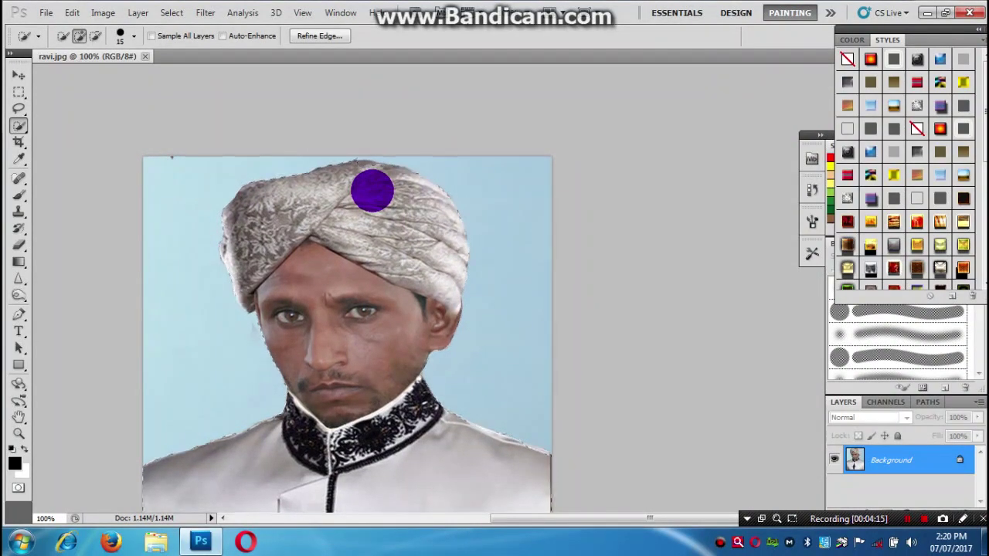
# - Add to the selection at the turban's top edge and subtract the background spill above it
pyautogui.hotkey('ctrl', '+')
pyautogui.moveTo(300, 161); pyautogui.dragTo(441, 295)
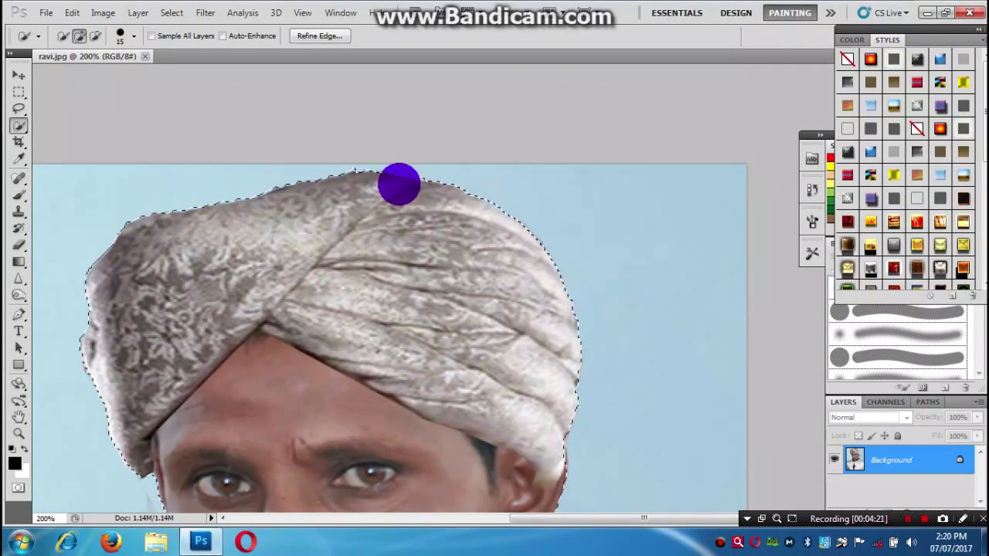
pyautogui.click(347, 177)
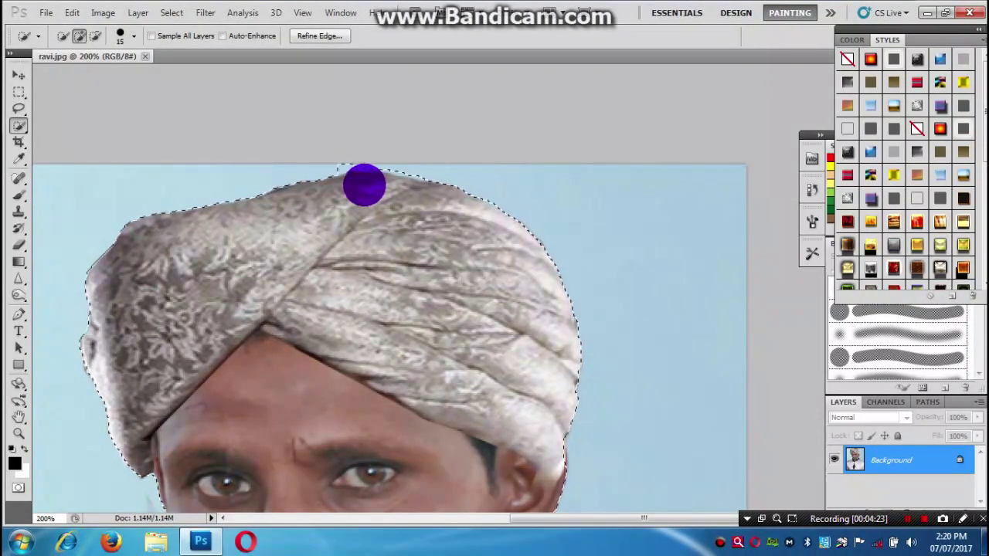
pyautogui.keyDown('alt'); pyautogui.click(339, 165); pyautogui.keyUp('alt')
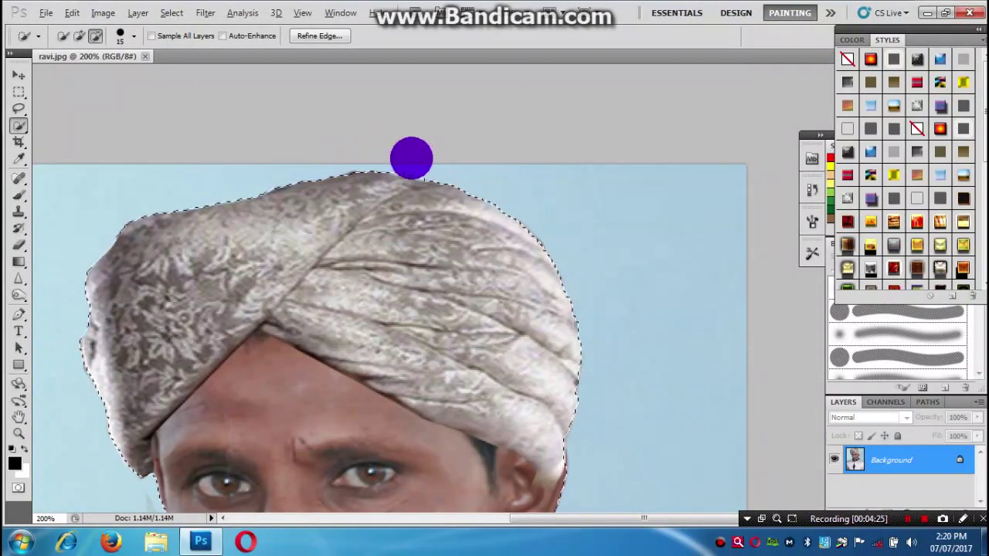
pyautogui.scroll(-10, 353, 255)
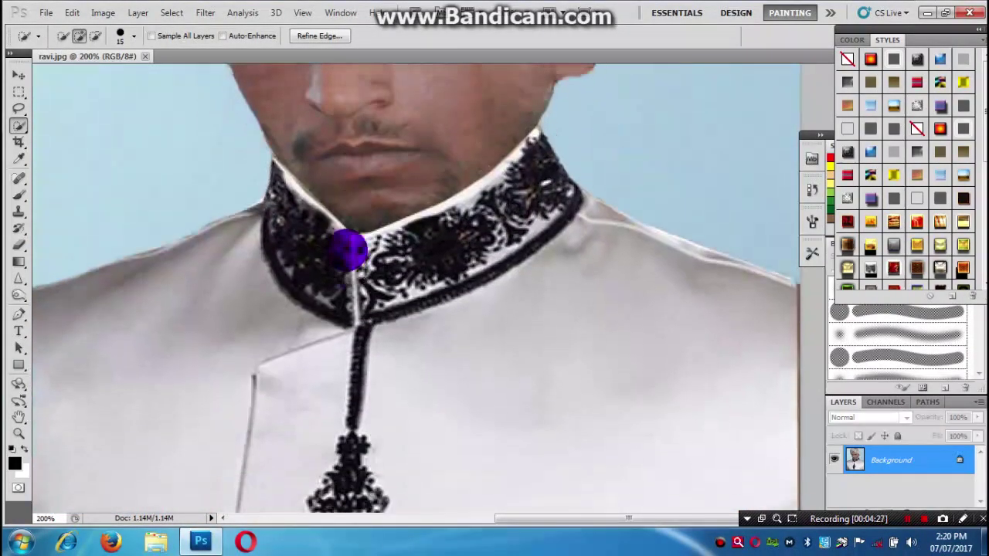
pyautogui.scroll(-2, 345, 250)
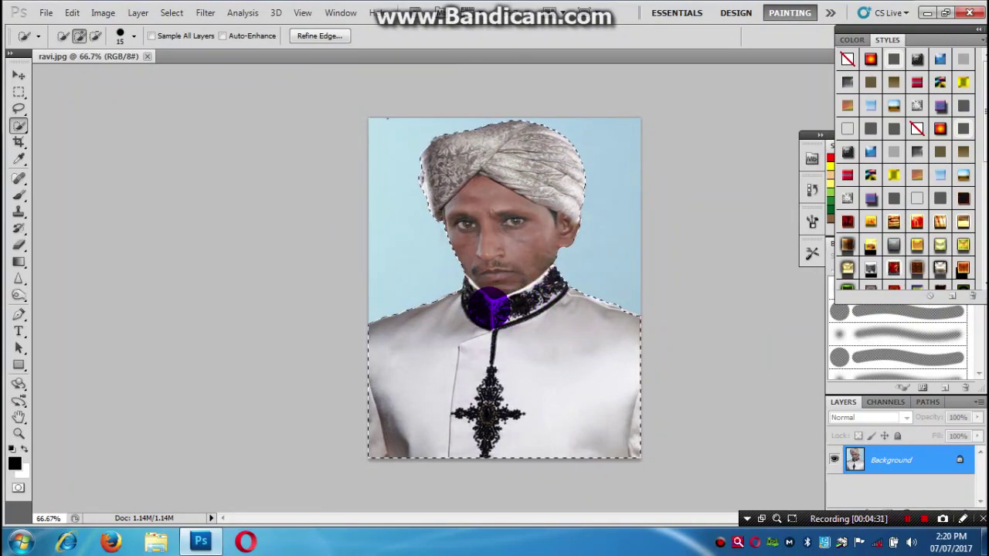
pyautogui.scroll(-1, 489, 305)
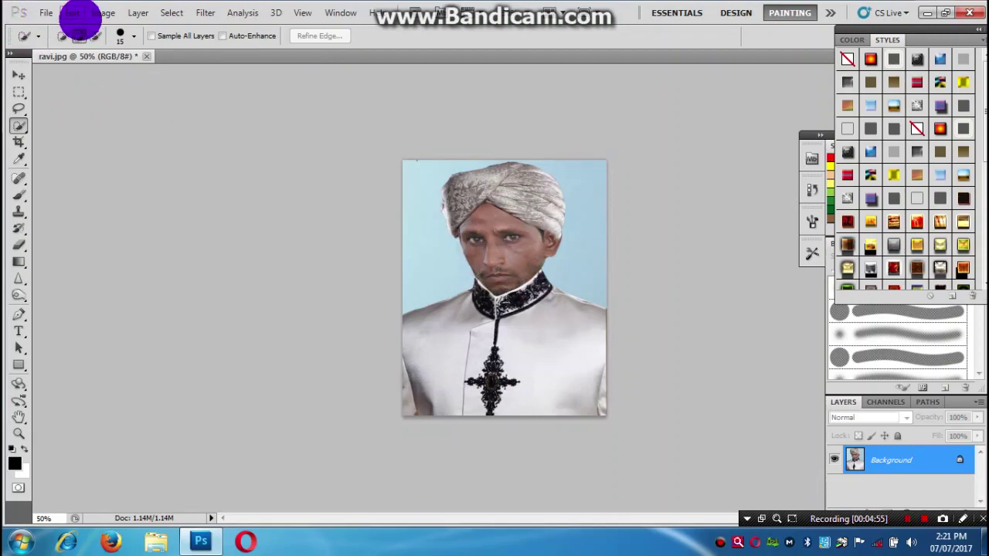
# - Undo the state change that cleared the selection around the man
pyautogui.click(72, 13)
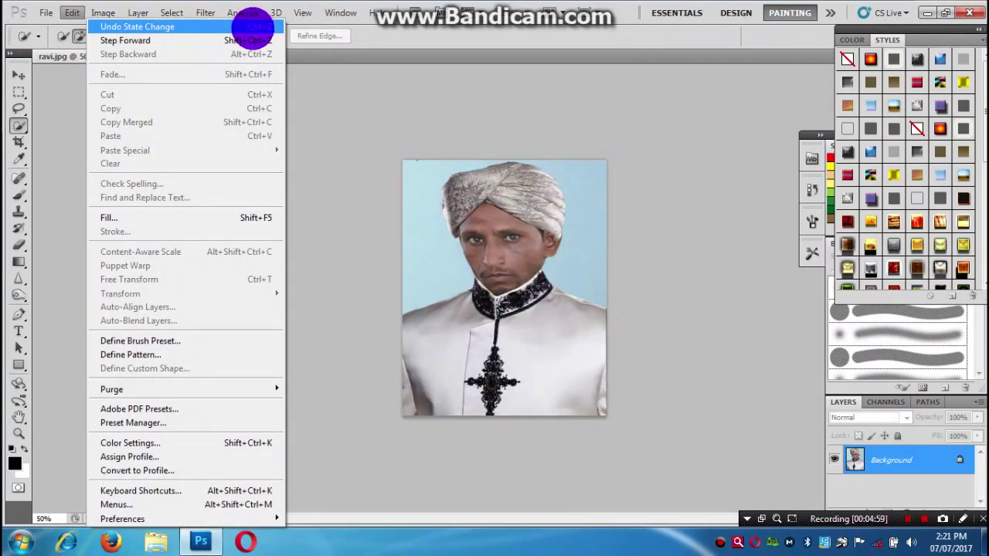
pyautogui.click(251, 34)
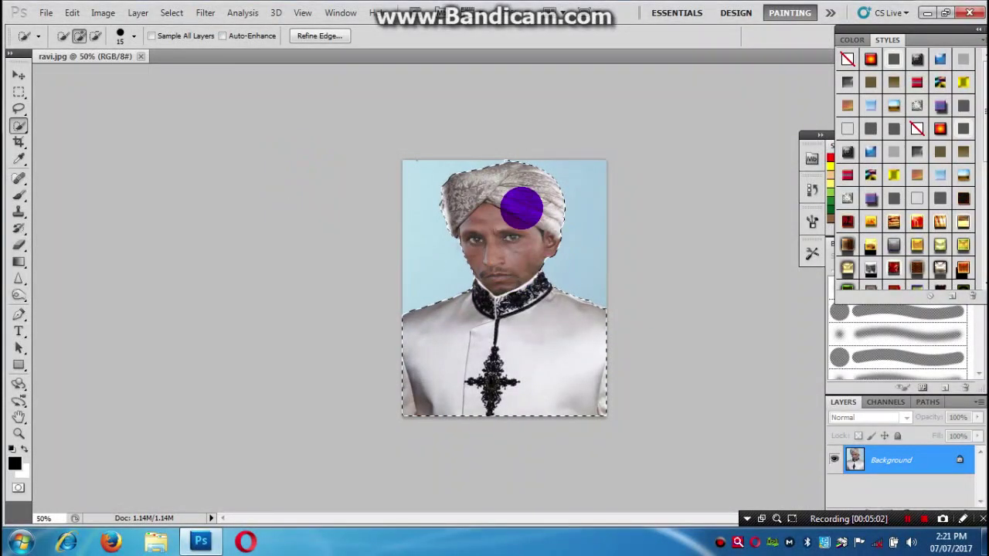
pyautogui.click(71, 13)
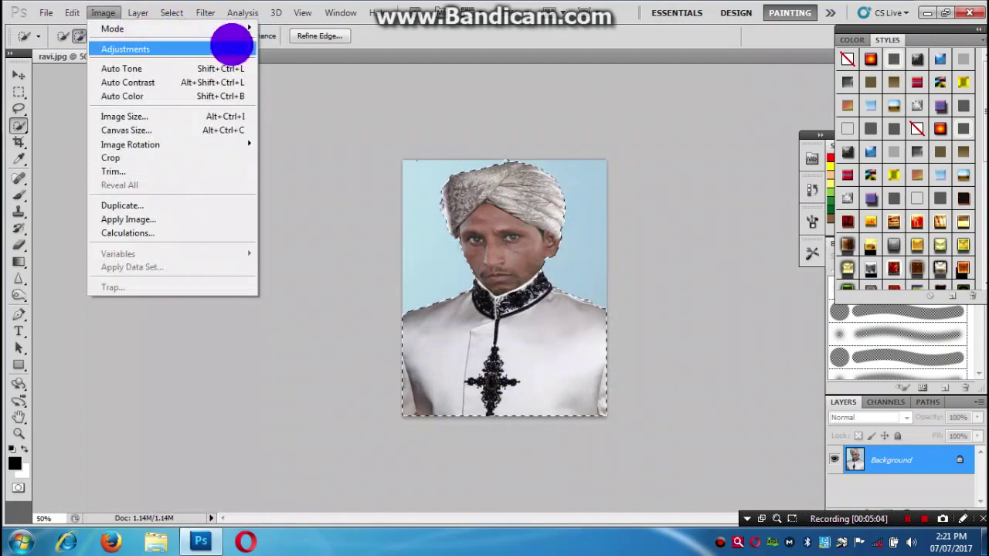
pyautogui.click(329, 96)
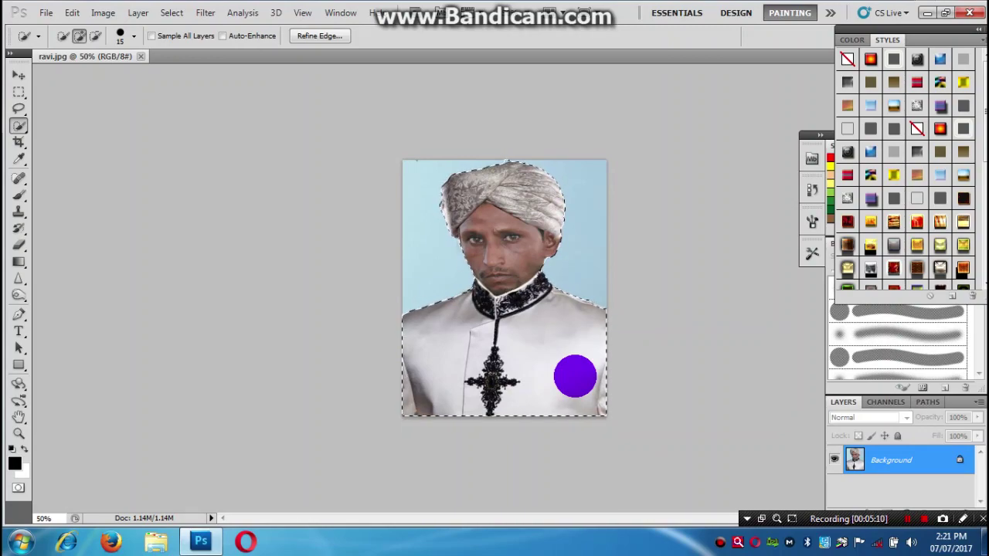
# - Create a new landscape document with a white background from a preset and paste the copied man into it
pyautogui.hotkey('ctrl', 'n')
pyautogui.click(313, 136)
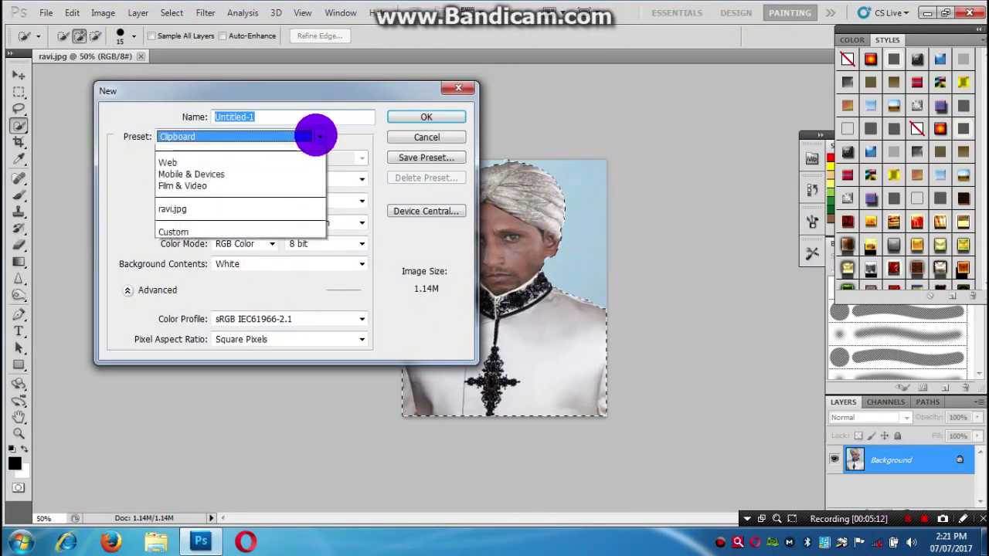
pyautogui.click(205, 194)
pyautogui.click(409, 116)
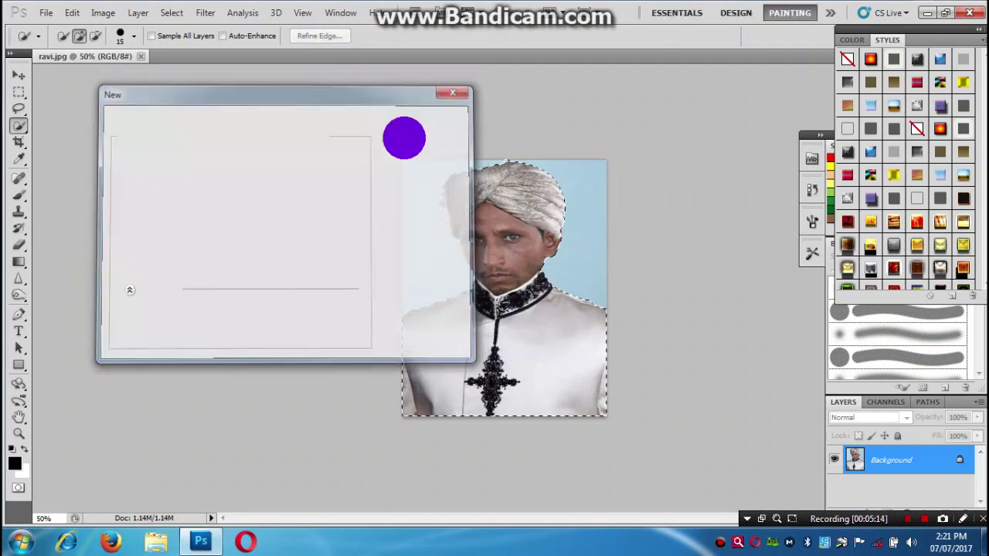
pyautogui.hotkey('ctrl', 'v')
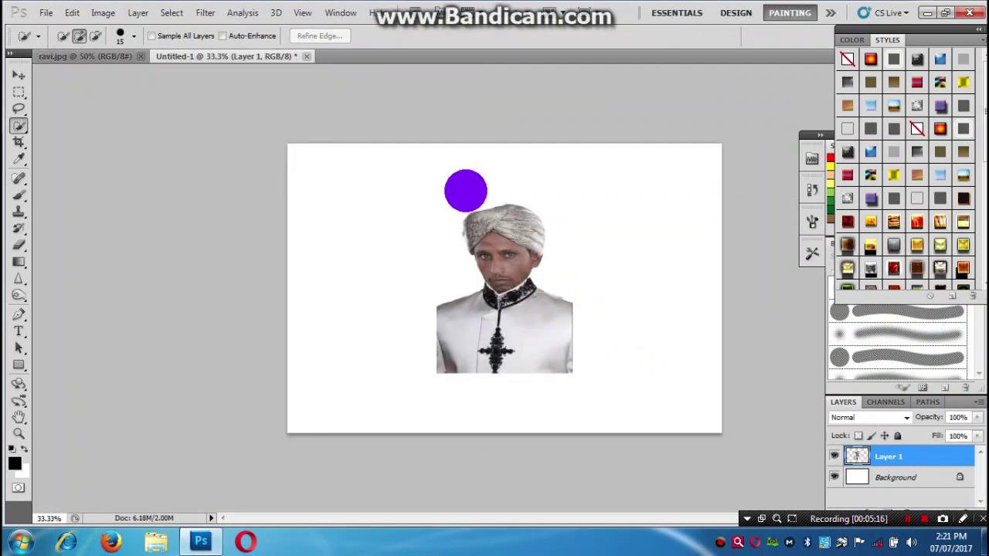
# - Move the pasted cutout of the man down so that it rests on the canvas's bottom edge
pyautogui.hotkey('ctrl', '+')
pyautogui.hotkey('ctrl', '+')
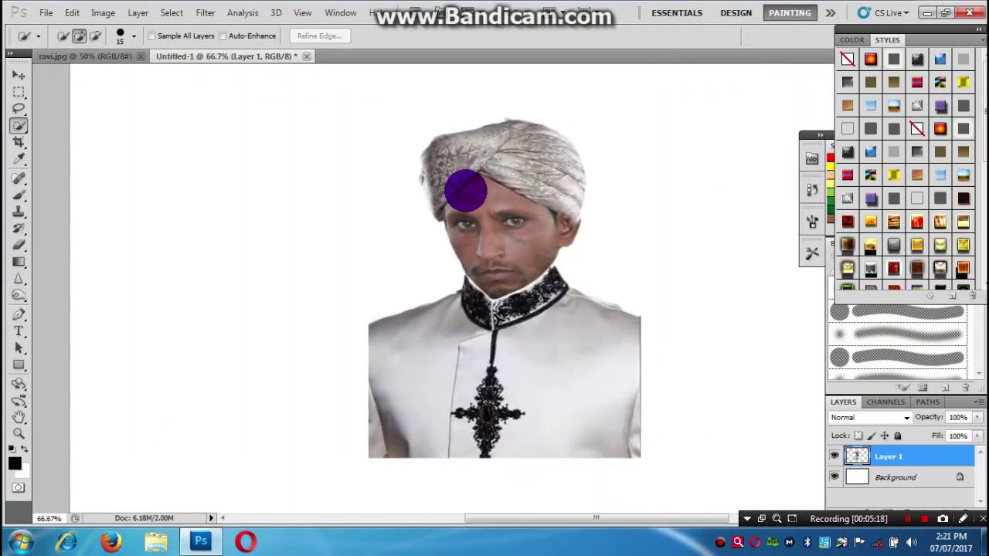
pyautogui.hotkey('ctrl', '-')
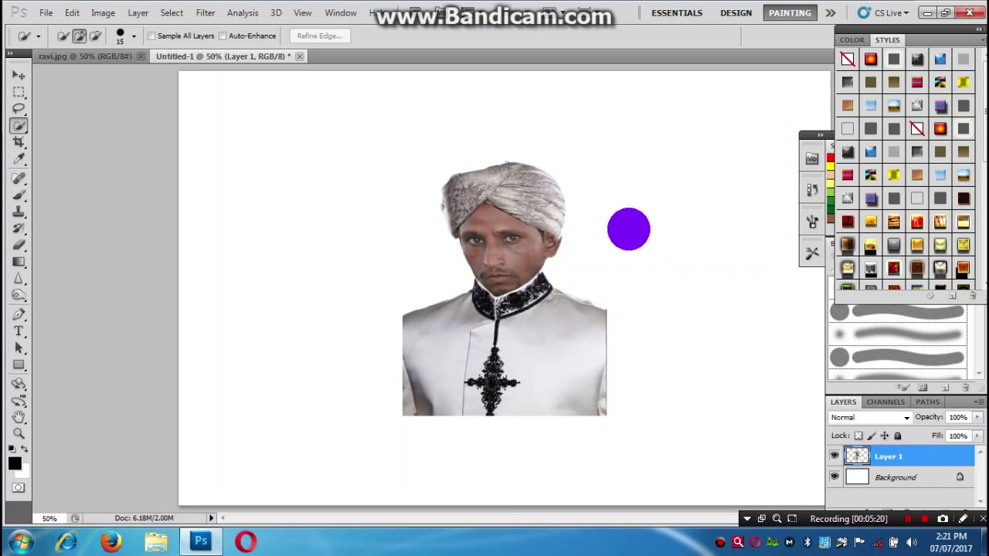
pyautogui.press('v')
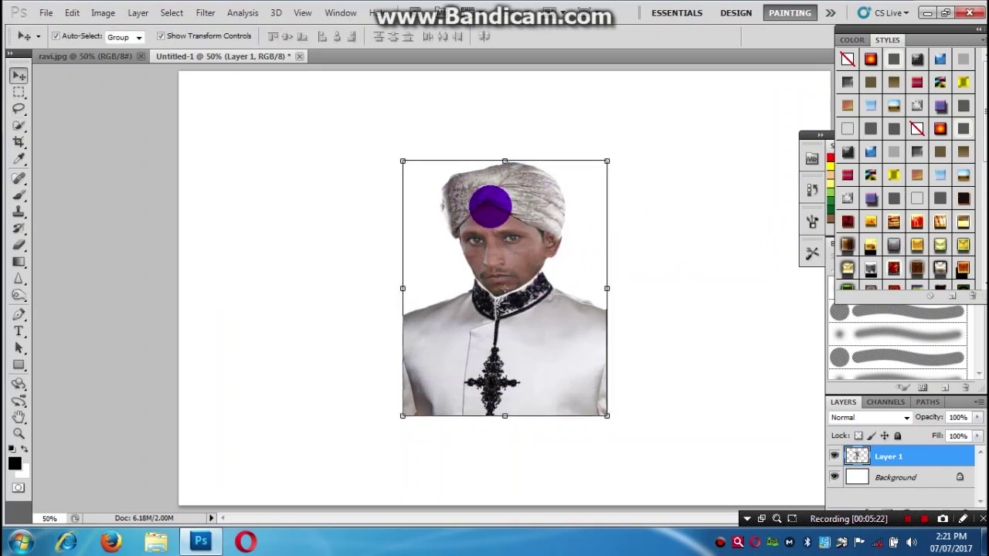
pyautogui.moveTo(488, 204)
pyautogui.mouseDown()
pyautogui.moveTo(441, 258)
pyautogui.moveTo(458, 194)
pyautogui.moveTo(472, 194)
pyautogui.mouseUp()
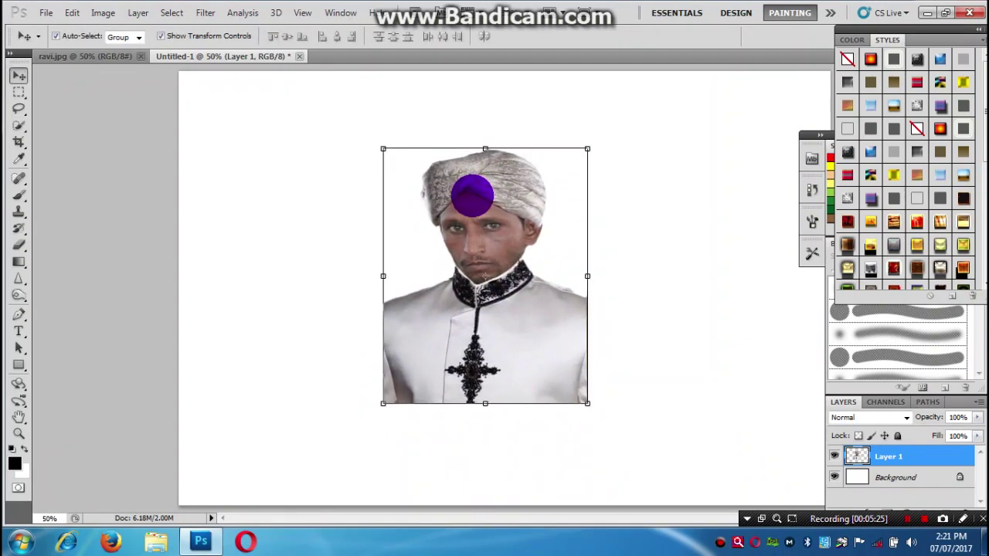
pyautogui.hotkey('ctrl', '-')
pyautogui.moveTo(496, 249); pyautogui.dragTo(485, 303)
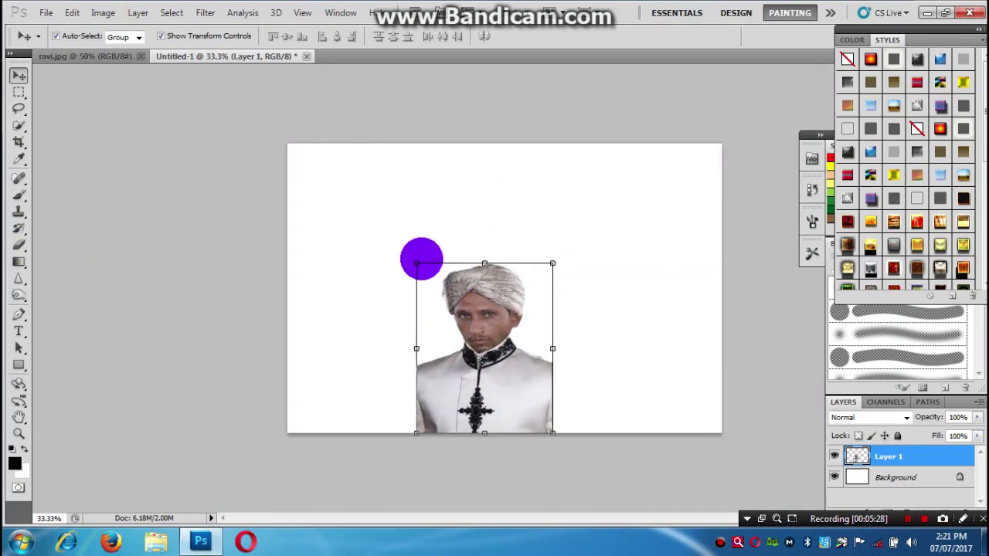
# - Scale the cutout proportionally to about 160%, move it to the middle of the canvas and apply the transformation
pyautogui.moveTo(416, 265); pyautogui.dragTo(335, 161)
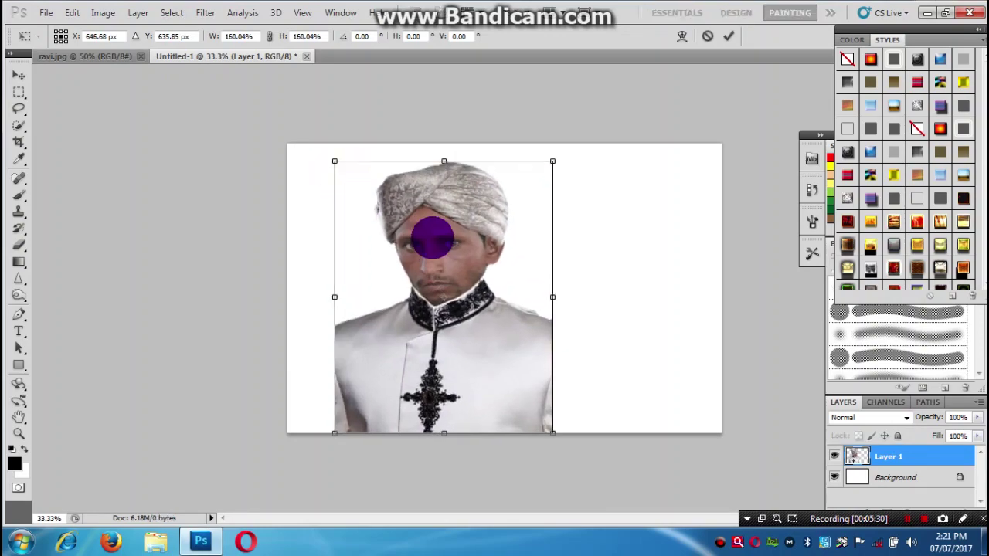
pyautogui.moveTo(432, 227); pyautogui.dragTo(487, 230)
pyautogui.press('Return')
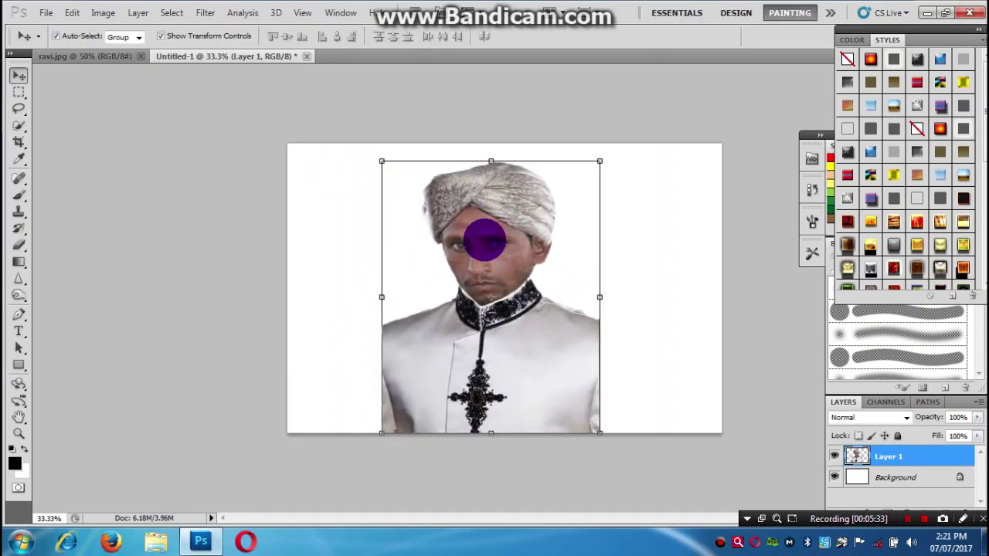
pyautogui.click(320, 225)
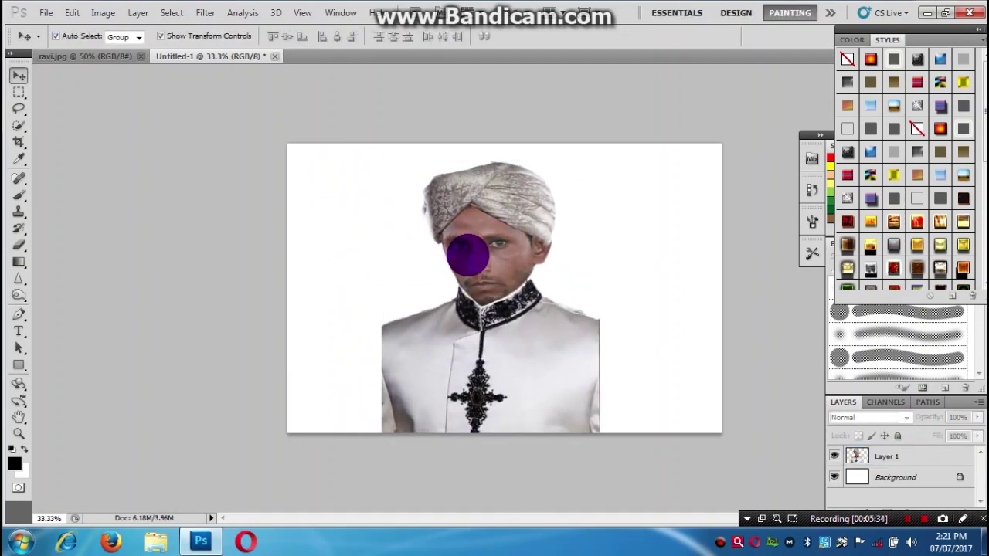
pyautogui.hotkey('ctrl', '+')
pyautogui.hotkey('ctrl', '-')
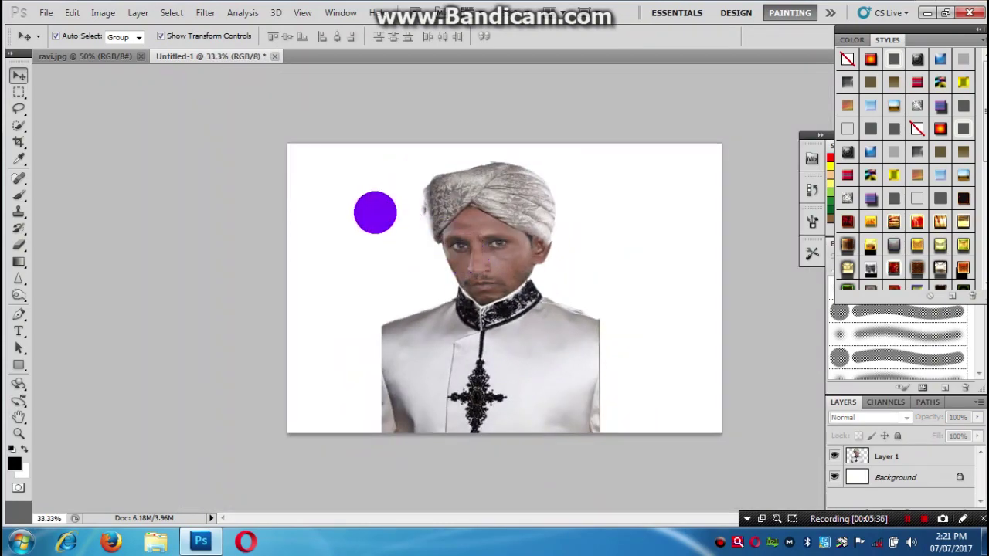
# - Switch to the portrait ravi.jpg and feather the selection around the man with a radius of 4 pixels
pyautogui.click(83, 57)
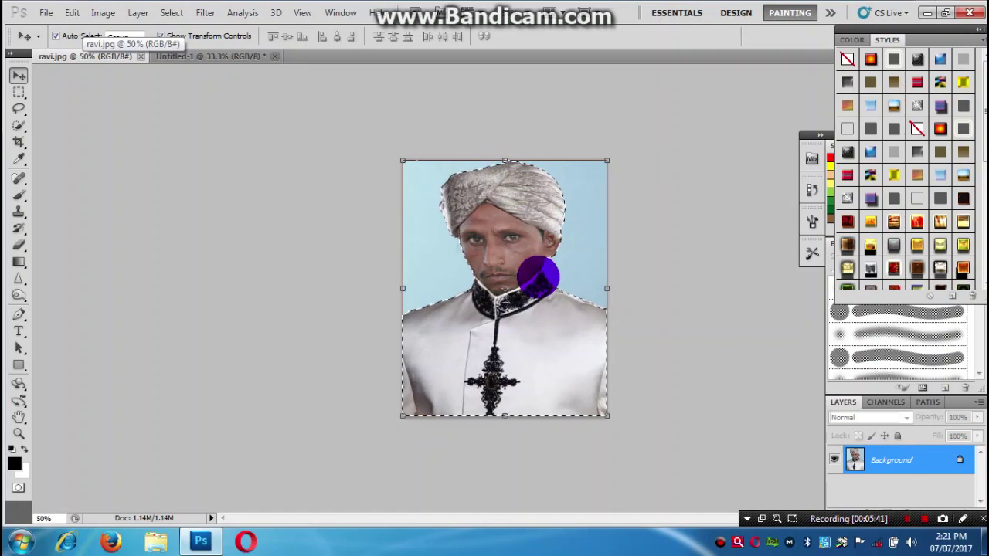
pyautogui.hotkey('shift', 'F6')
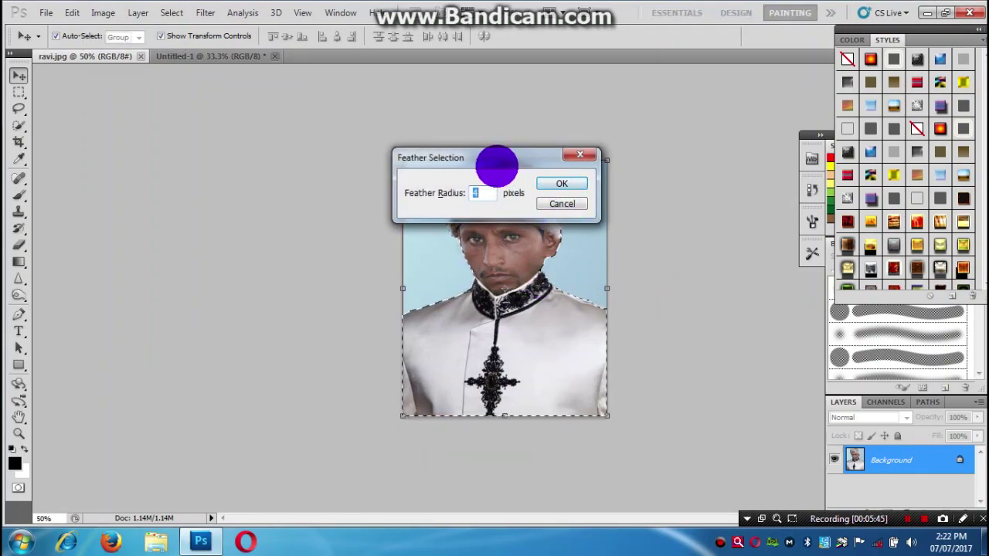
pyautogui.moveTo(496, 166); pyautogui.dragTo(200, 119)
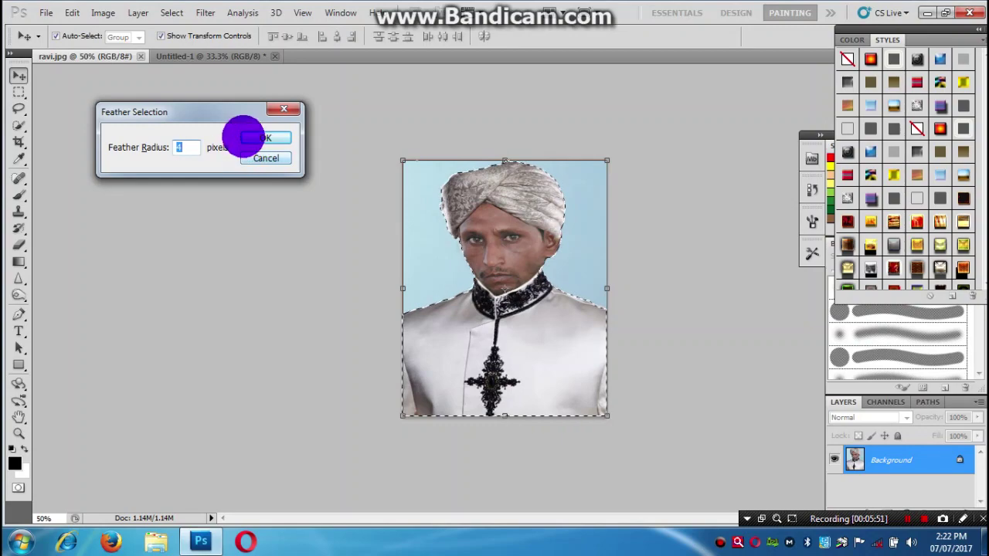
pyautogui.click(248, 136)
# - Examine the edges of the unfeathered cutout in Untitled-1 up close, around the face, turban and shoulder
pyautogui.moveTo(221, 88); pyautogui.dragTo(415, 217)
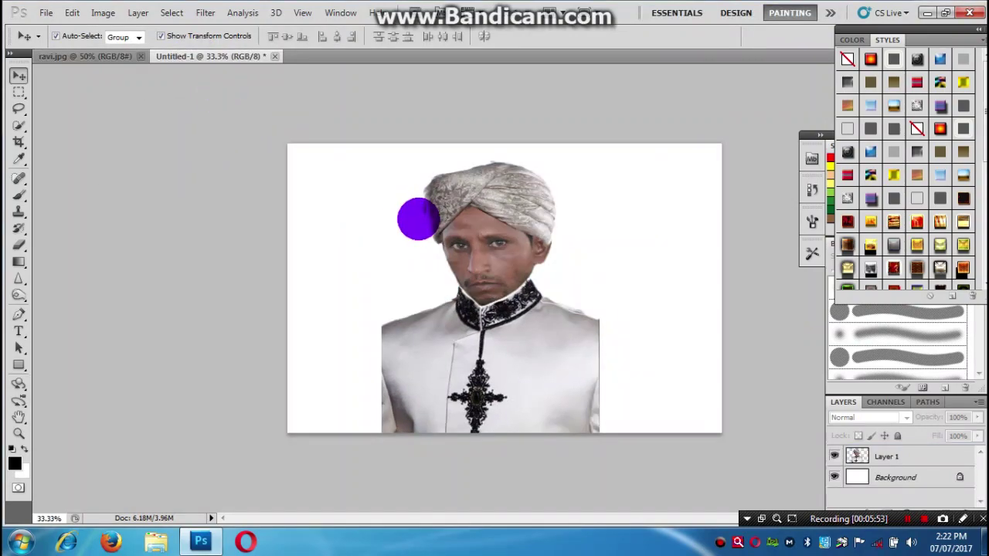
pyautogui.hotkey('ctrl', '+')
pyautogui.hotkey('ctrl', '+')
pyautogui.moveTo(382, 257); pyautogui.dragTo(458, 267)
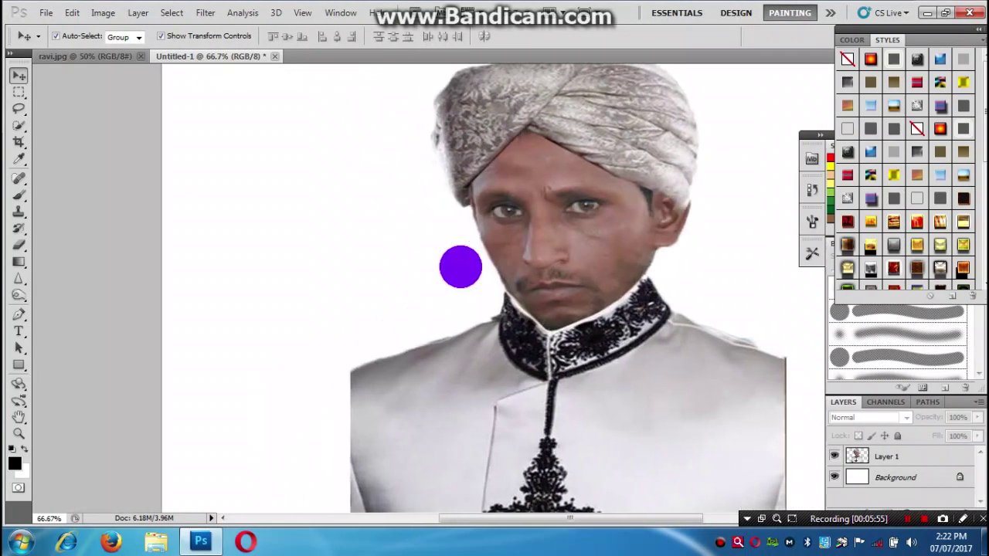
pyautogui.hotkey('ctrl', '+')
pyautogui.hotkey('ctrl', '+')
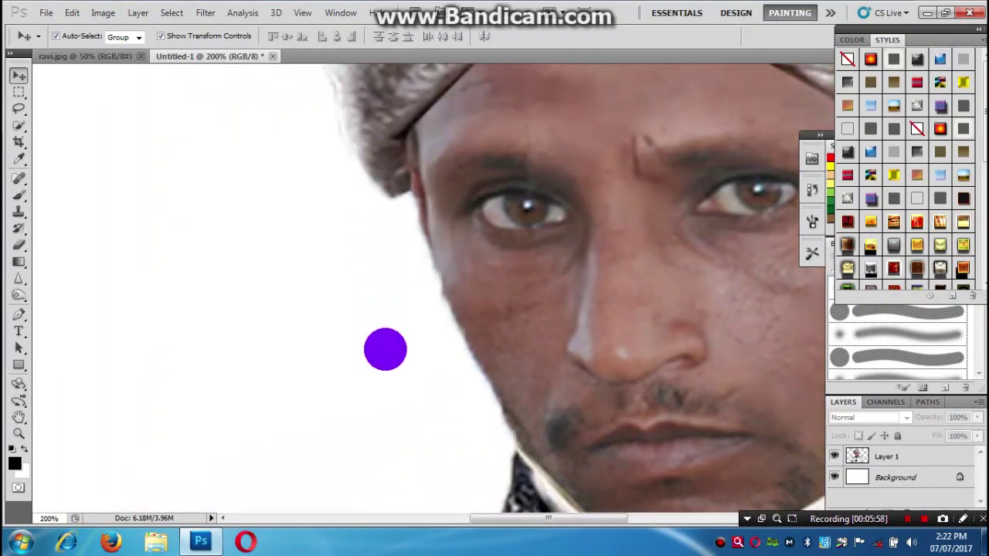
pyautogui.scroll(15, 418, 295)
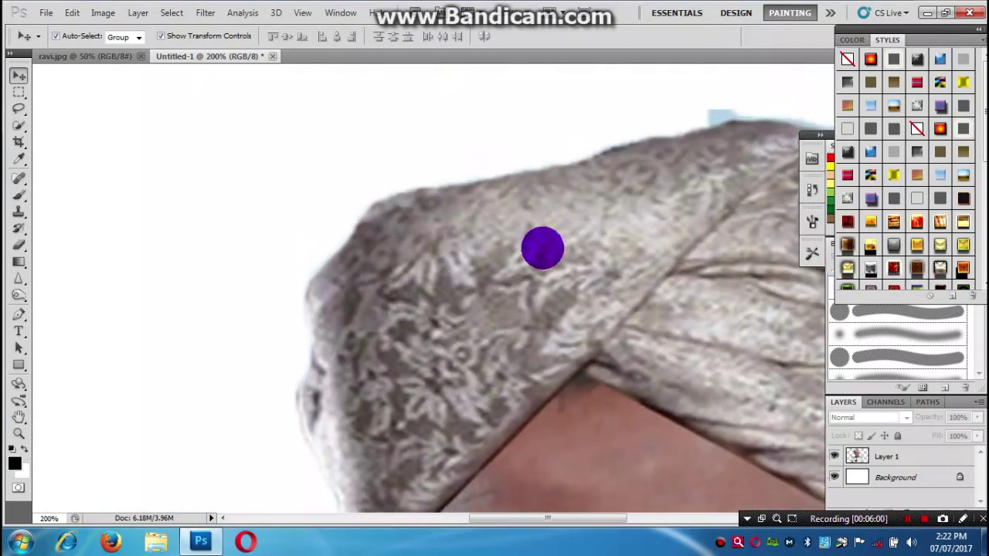
pyautogui.scroll(-15, 534, 207)
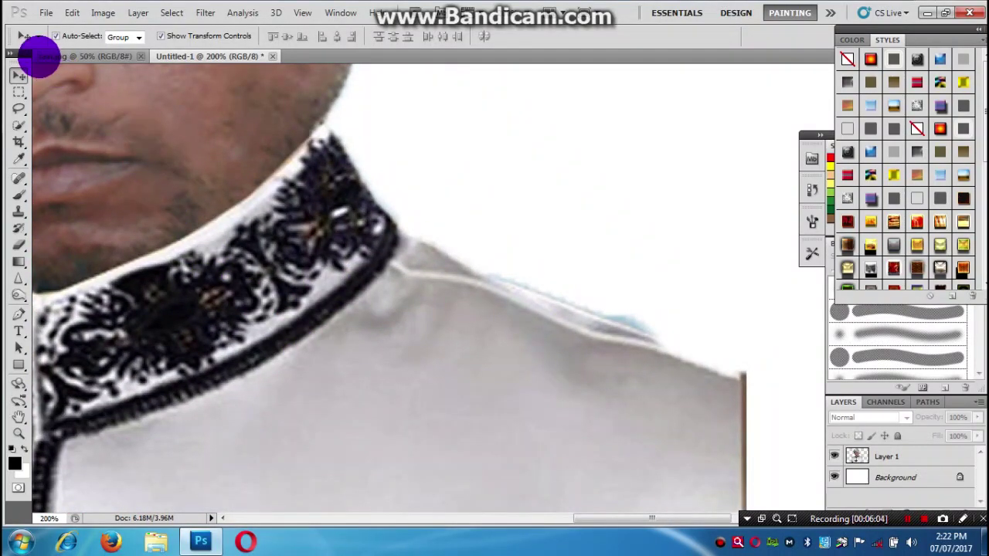
# - Return to ravi.jpg and feather the selection around the man with a radius of 6 pixels
pyautogui.click(47, 57)
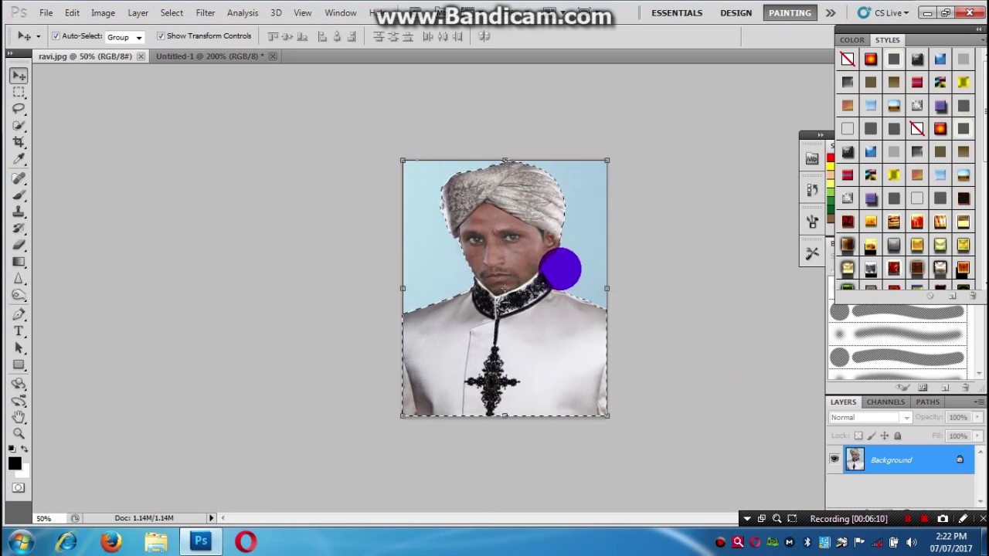
pyautogui.hotkey('shift', 'F6')
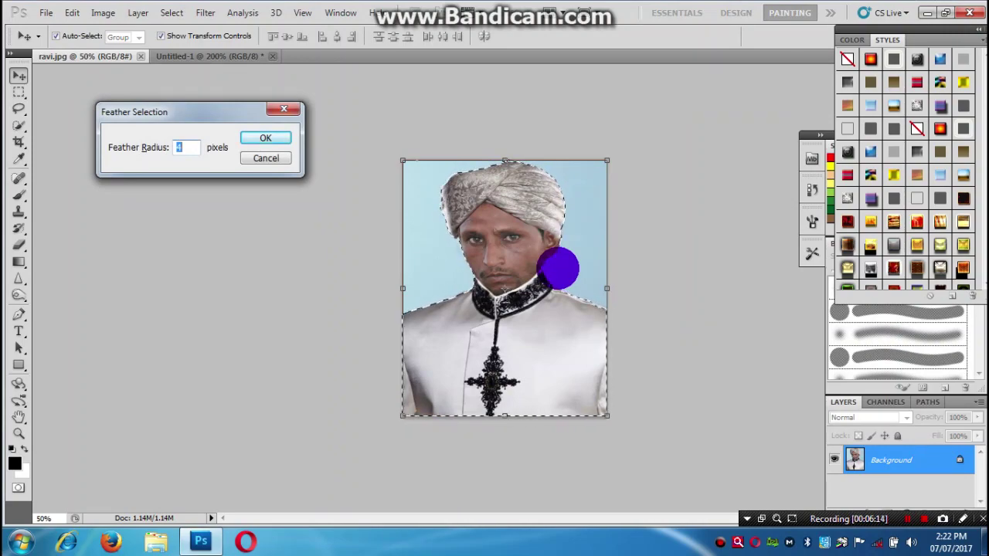
pyautogui.press('Return')
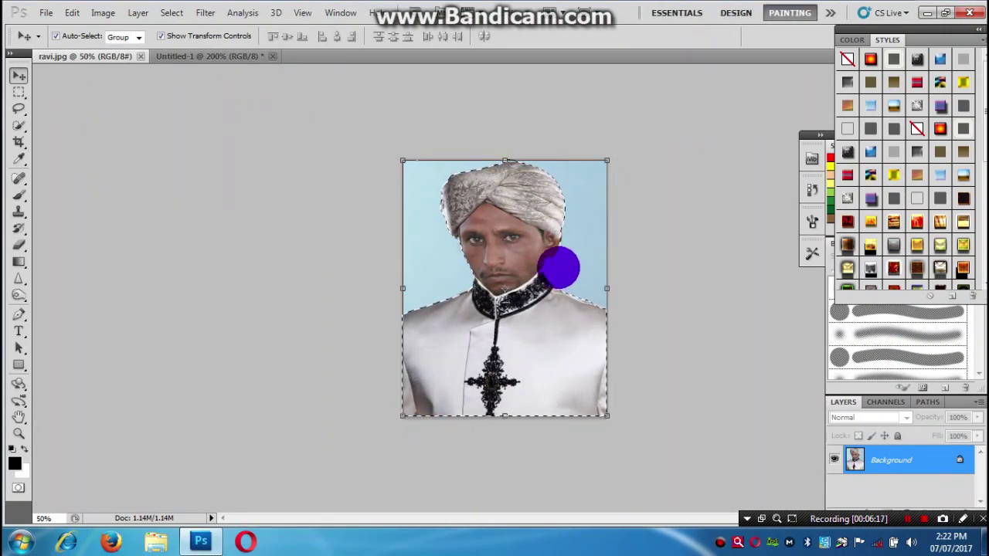
# - Copy the feathered selection of the man and paste it into Untitled-1 above the existing cutout
pyautogui.hotkey('ctrl', 'c')
pyautogui.click(242, 58)
pyautogui.hotkey('ctrl', 'v')
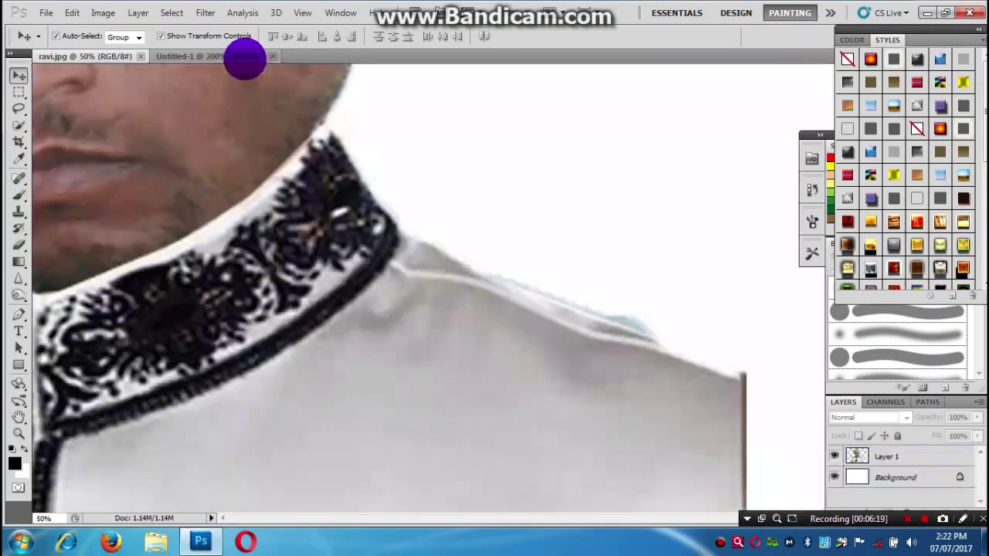
pyautogui.hotkey('ctrl', '-')
pyautogui.hotkey('ctrl', '-')
pyautogui.hotkey('ctrl', '-')
pyautogui.hotkey('ctrl', '-')
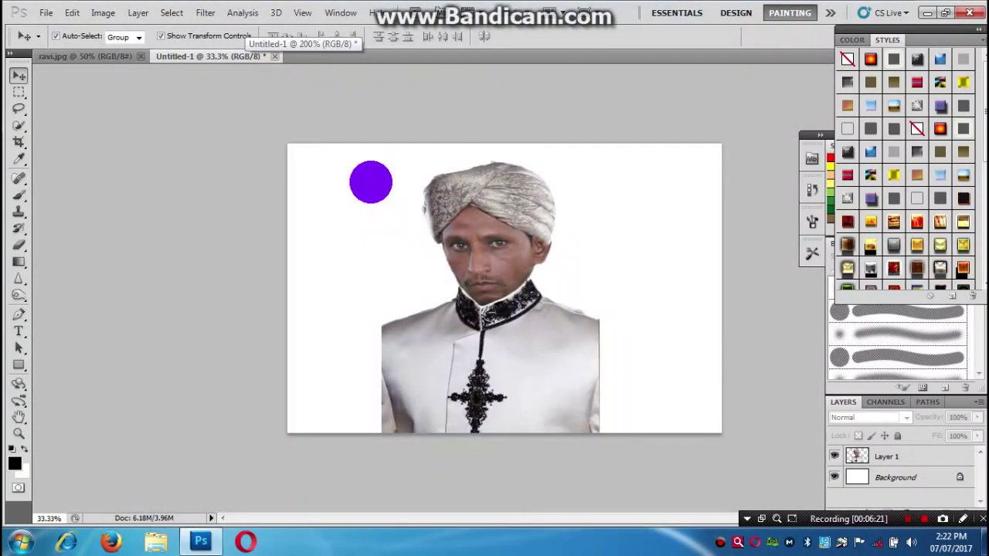
pyautogui.hotkey('ctrl', 'v')
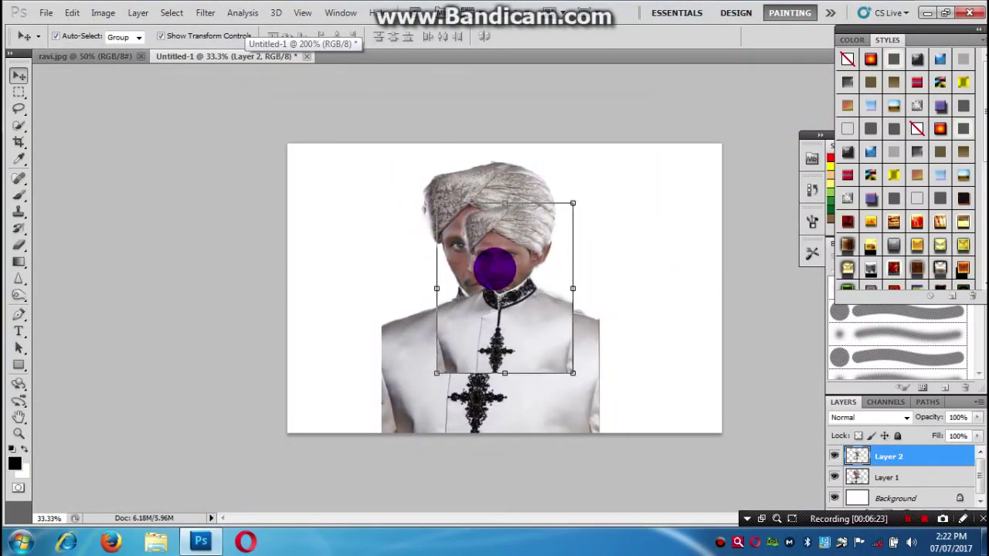
# - Place the feathered cutout beside the first one, scale it proportionally to about 161% and apply the transformation
pyautogui.moveTo(495, 265); pyautogui.dragTo(639, 223)
pyautogui.hotkey('ctrl', '+')
pyautogui.hotkey('ctrl', '+')
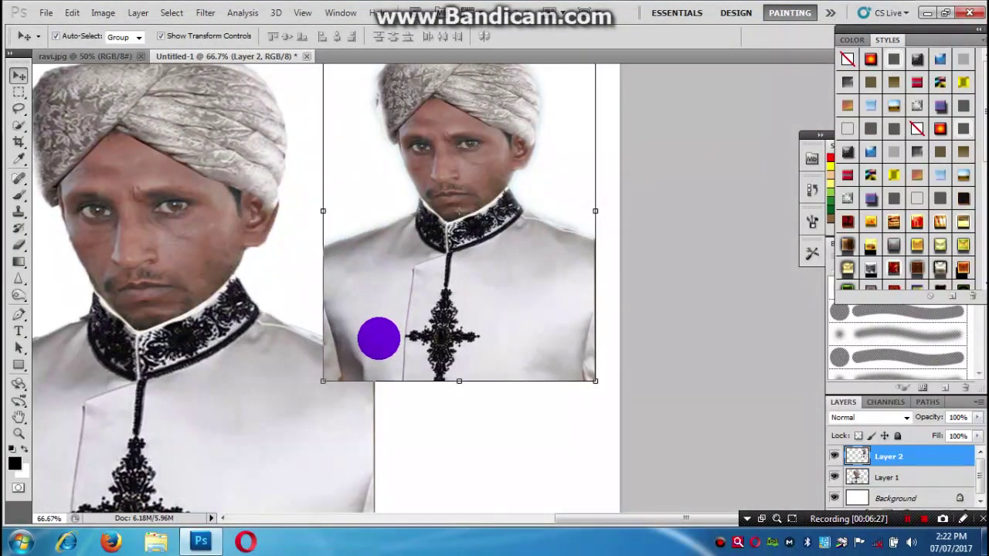
pyautogui.moveTo(317, 374); pyautogui.dragTo(419, 409)
pyautogui.scroll(3, 448, 221)
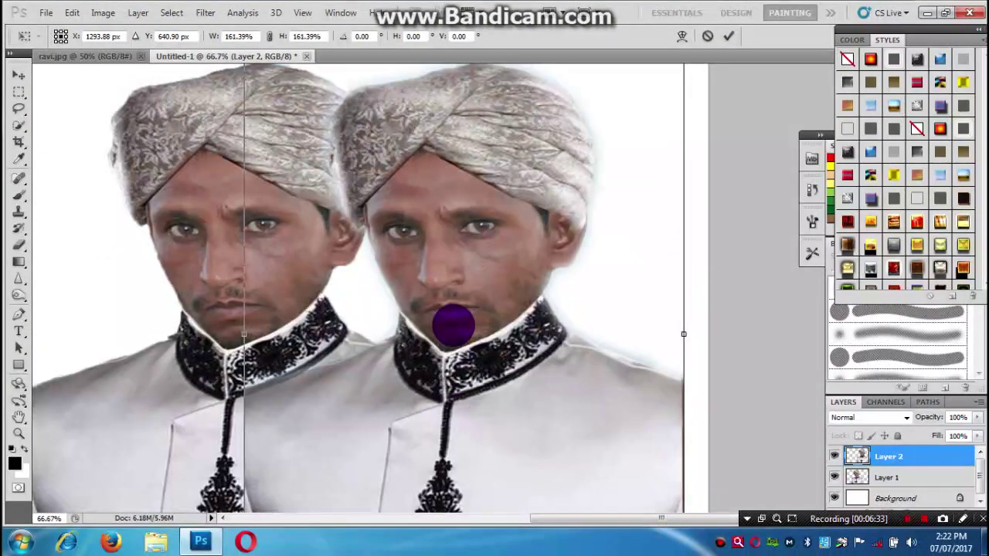
pyautogui.moveTo(512, 281); pyautogui.dragTo(526, 261)
pyautogui.press('Return')
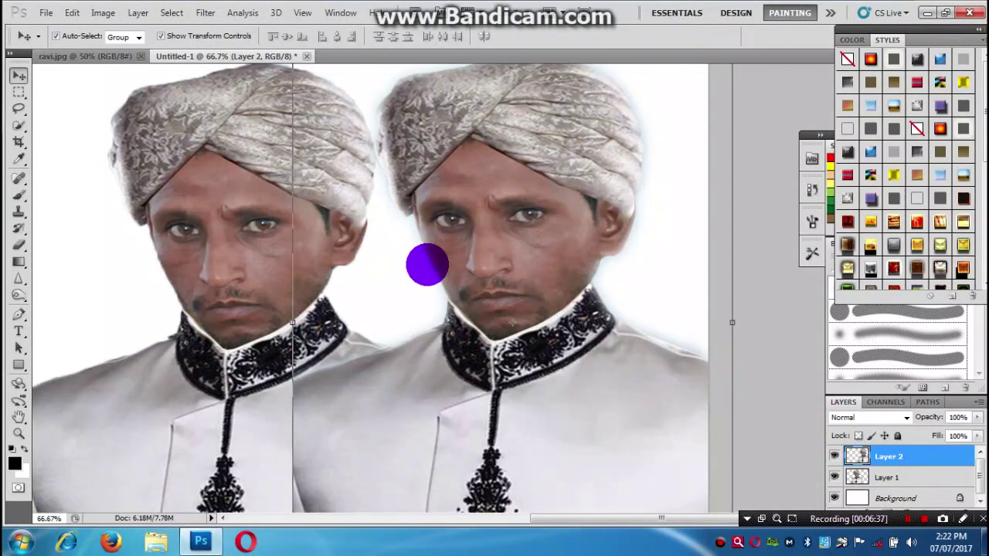
# - Compare the edges of the two cutouts up close and move the feathered one nearer to the first
pyautogui.hotkey('ctrl', '+')
pyautogui.hotkey('ctrl', '+')
pyautogui.scroll(2, 311, 234)
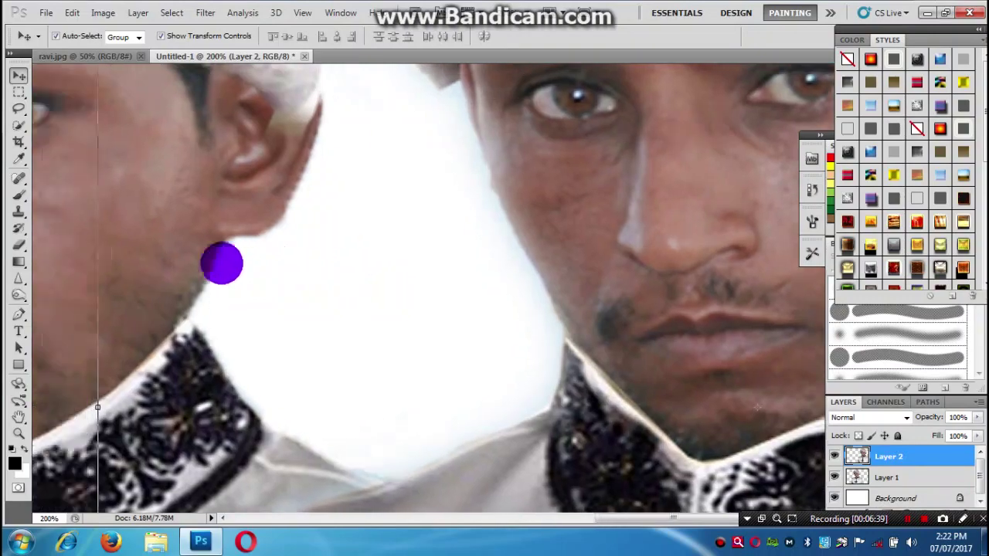
pyautogui.scroll(2, 216, 277)
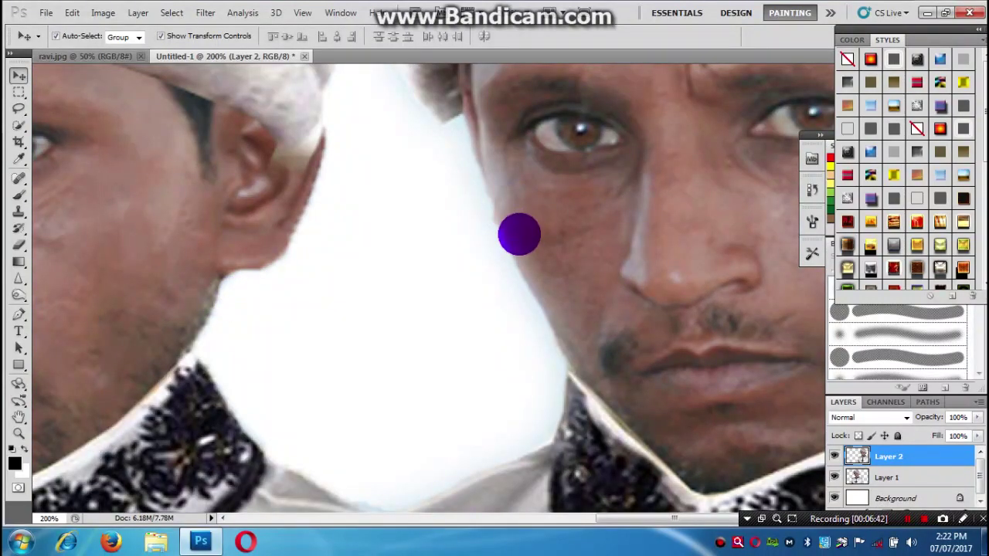
pyautogui.moveTo(519, 234); pyautogui.dragTo(461, 202)
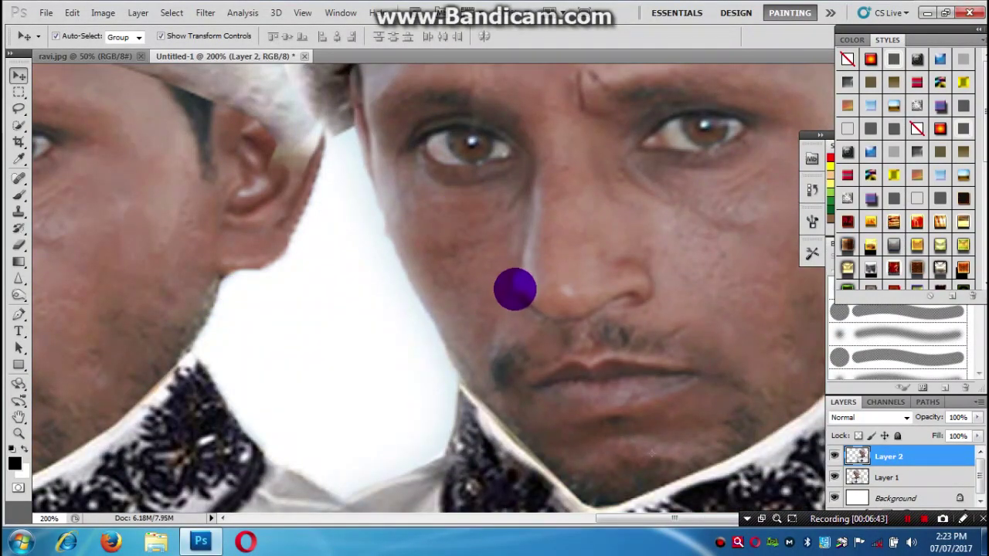
# - Delete both cutout layers from Untitled-1, leaving only the white background
pyautogui.hotkey('ctrl', '-')
pyautogui.hotkey('ctrl', '-')
pyautogui.hotkey('ctrl', '-')
pyautogui.hotkey('ctrl', '-')
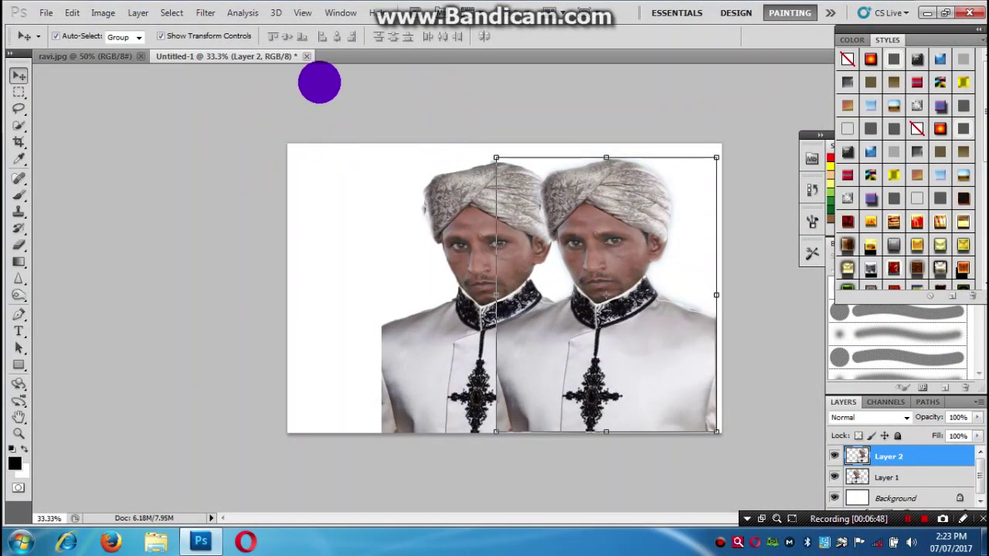
pyautogui.hotkey('ctrl', 't')
pyautogui.press('Escape')
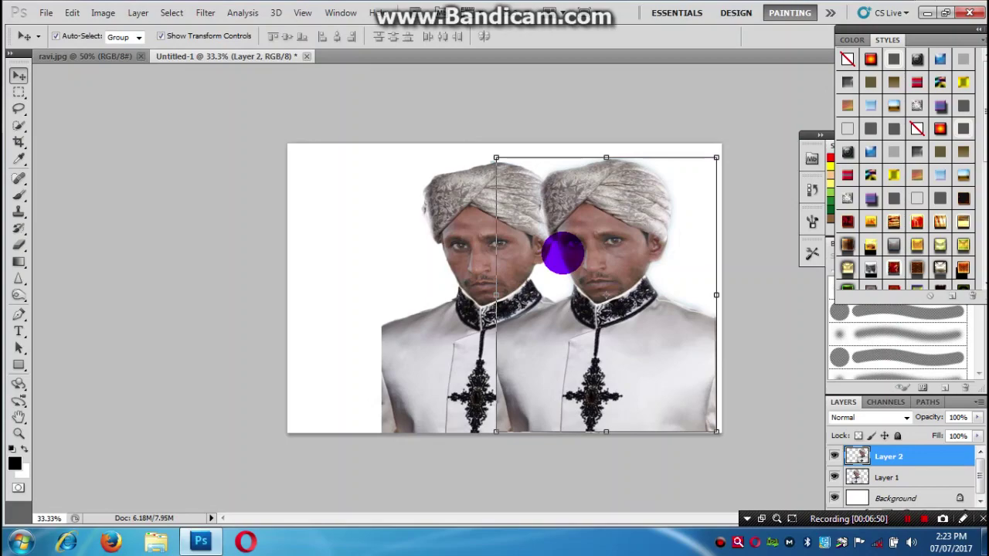
pyautogui.press('Delete')
pyautogui.press('Delete')
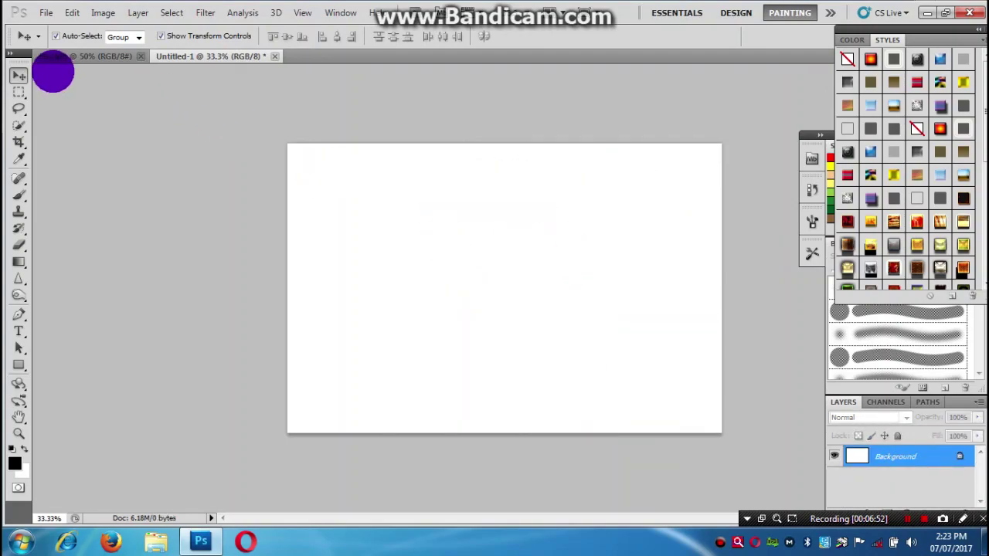
# - Copy the feathered man from ravi.jpg, paste him into the empty Untitled-1 and inspect the soft edges up close
pyautogui.click(82, 57)
pyautogui.click(71, 13)
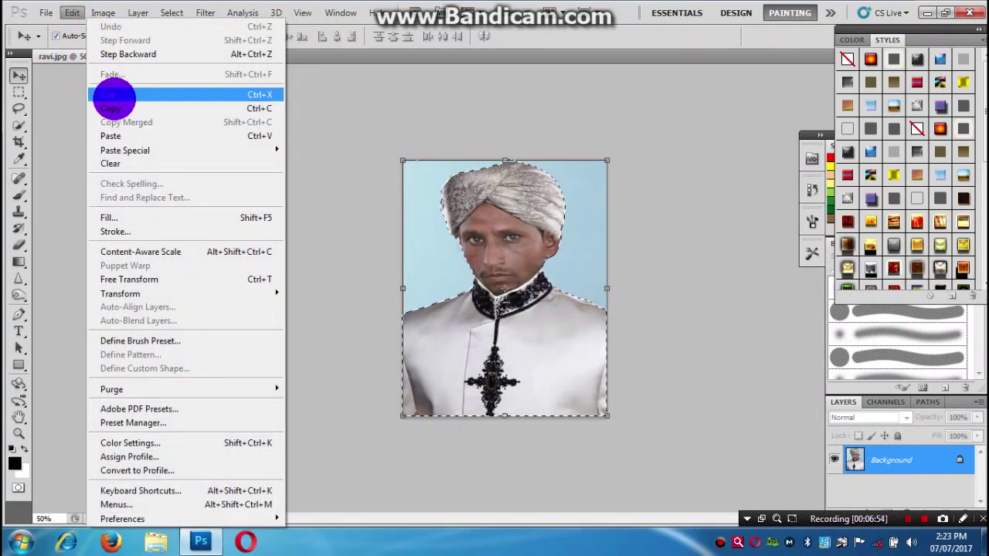
pyautogui.click(111, 105)
pyautogui.click(201, 60)
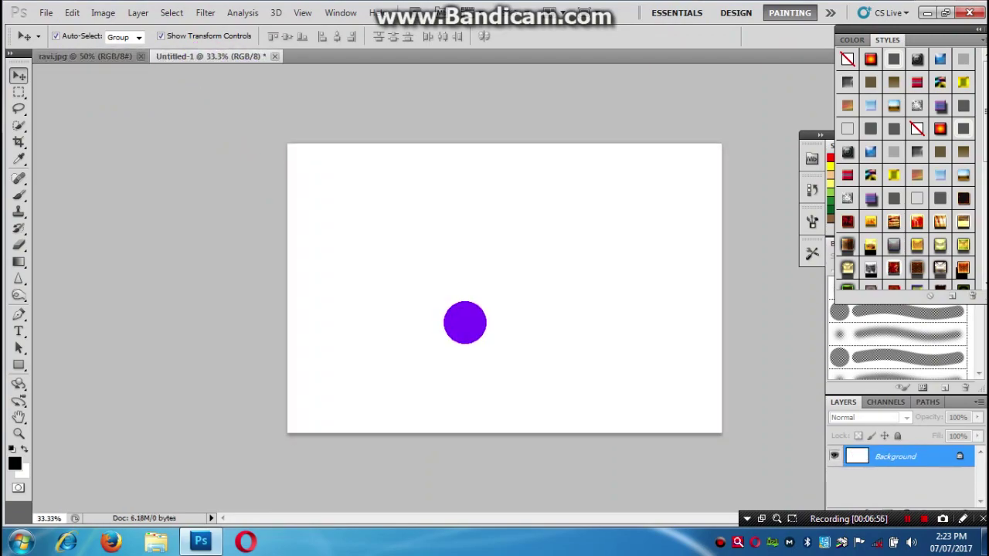
pyautogui.hotkey('ctrl', 'v')
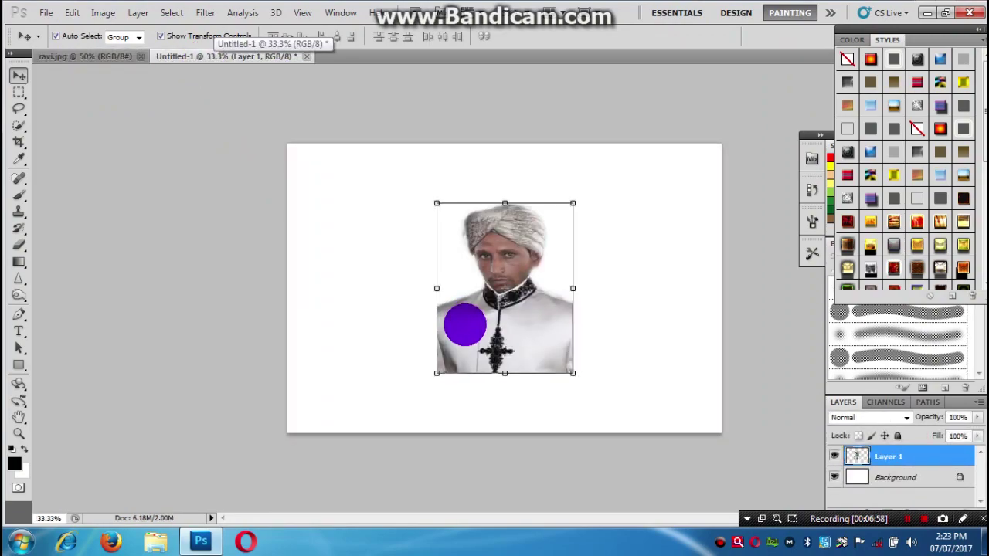
pyautogui.hotkey('ctrl', '+')
pyautogui.hotkey('ctrl', '+')
pyautogui.hotkey('ctrl', '+')
pyautogui.hotkey('ctrl', '+')
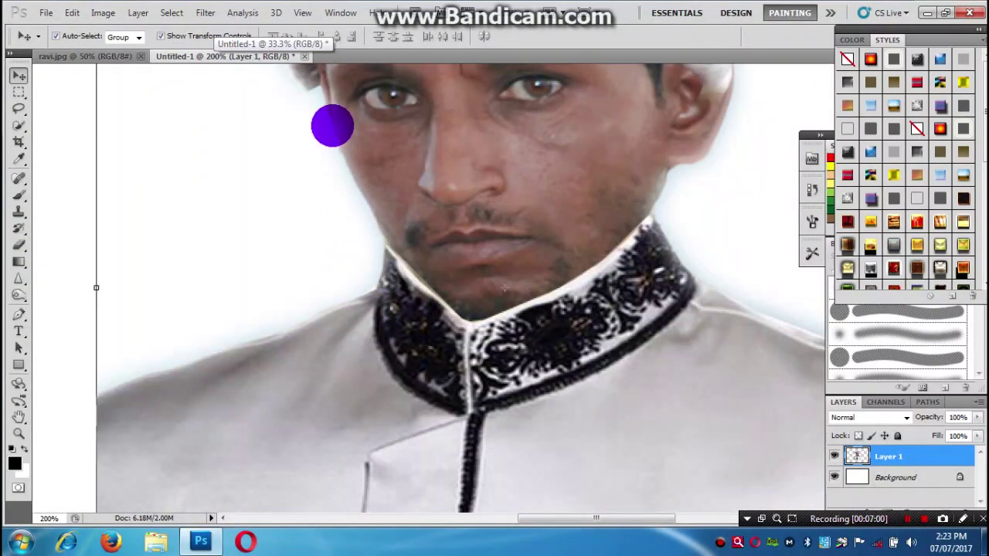
# - Go back to ravi.jpg and feather the selection around the man with a radius of 10 pixels
pyautogui.click(92, 58)
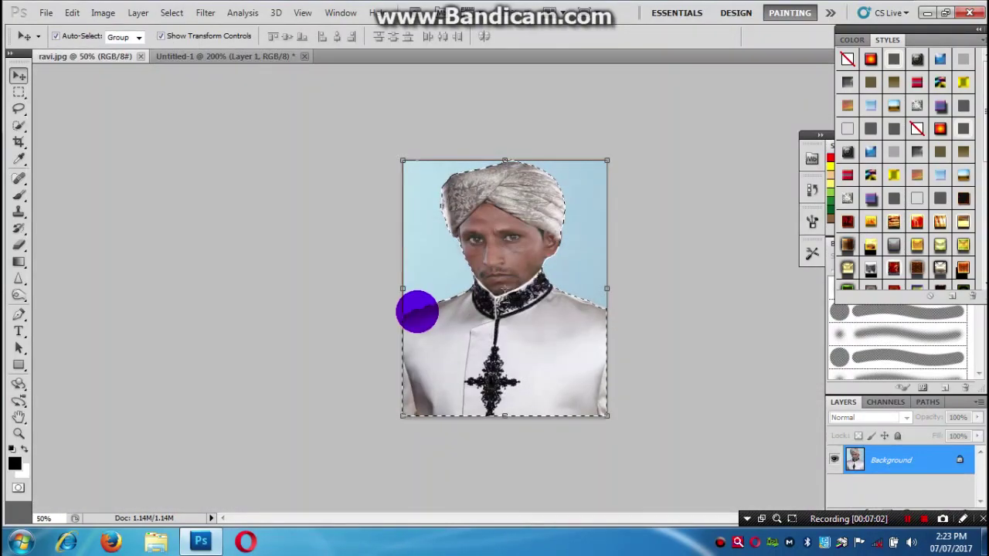
pyautogui.hotkey('shift', 'F6')
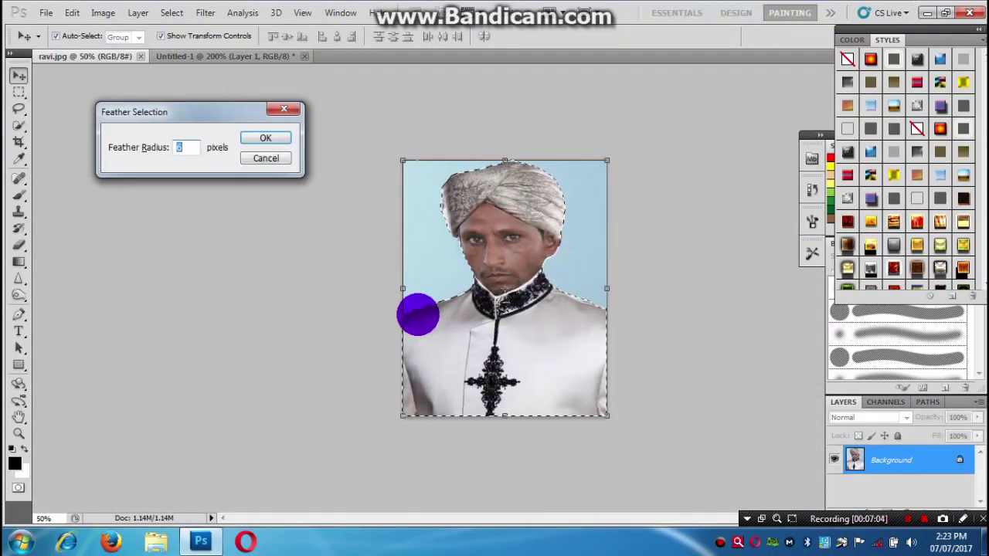
pyautogui.write('10')
pyautogui.press('Return')
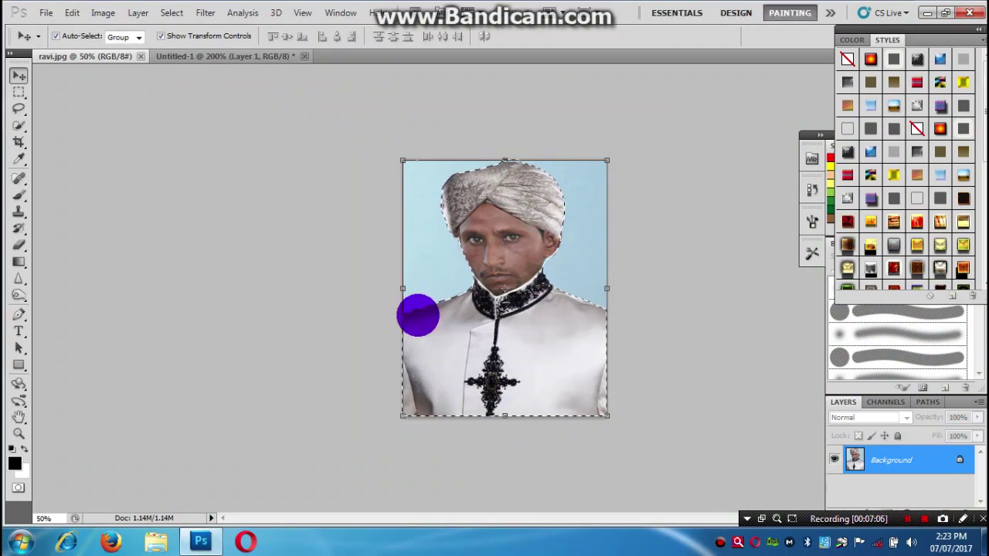
# - Copy the more strongly feathered man and paste him into Untitled-1 as another layer
pyautogui.click(69, 14)
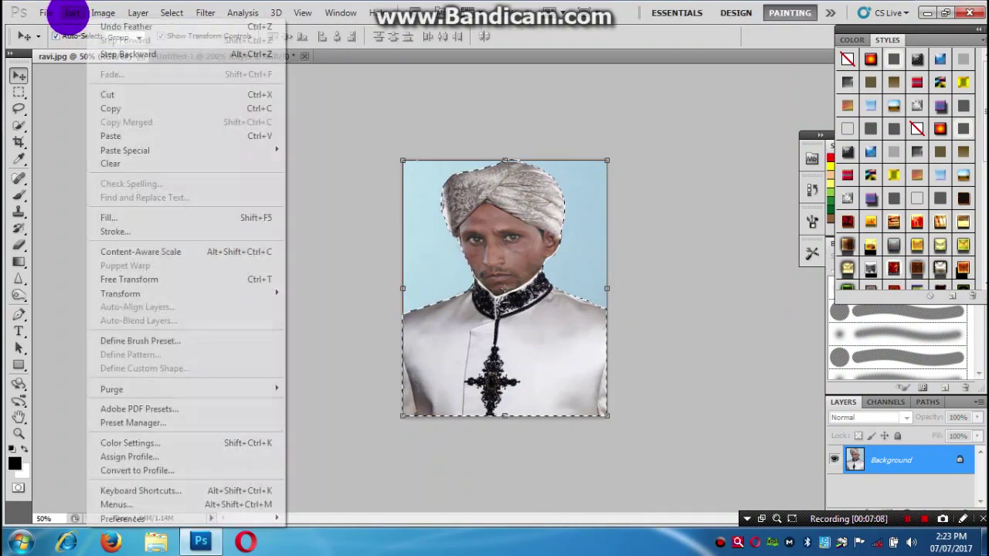
pyautogui.click(122, 108)
pyautogui.click(203, 56)
pyautogui.hotkey('ctrl', 'v')
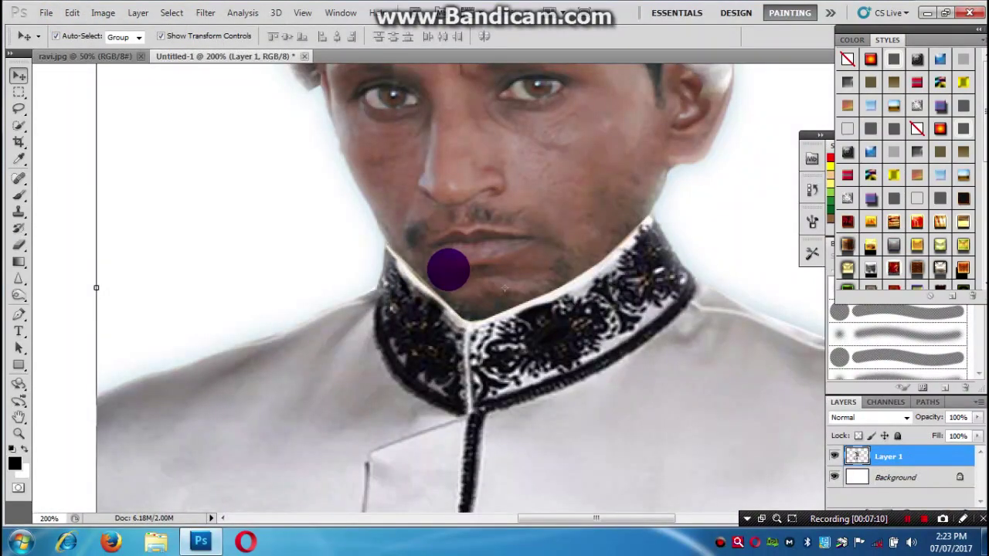
pyautogui.hotkey('ctrl', 'v')
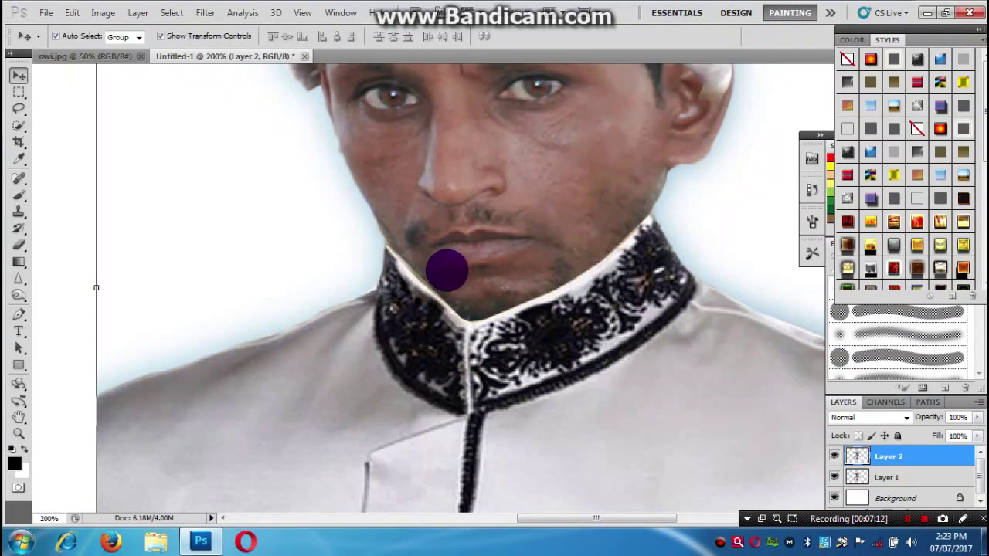
# - Move the newly pasted cutout to the right of the previous one and compare their feathered edges up close
pyautogui.hotkey('ctrl', '-')
pyautogui.hotkey('ctrl', '-')
pyautogui.hotkey('ctrl', '-')
pyautogui.moveTo(439, 309); pyautogui.dragTo(603, 336)
pyautogui.hotkey('ctrl', '+')
pyautogui.hotkey('ctrl', '+')
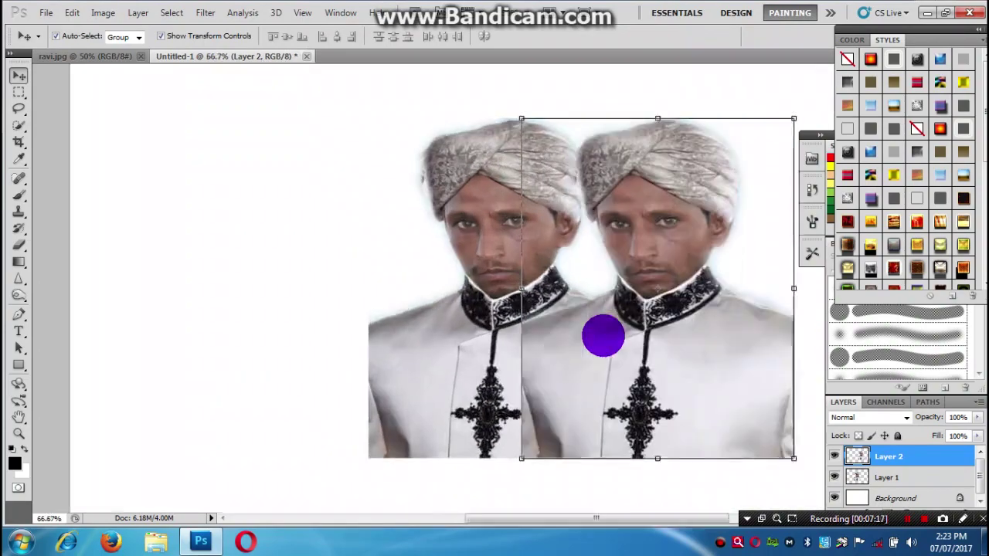
pyautogui.hscroll(-3, 394, 321)
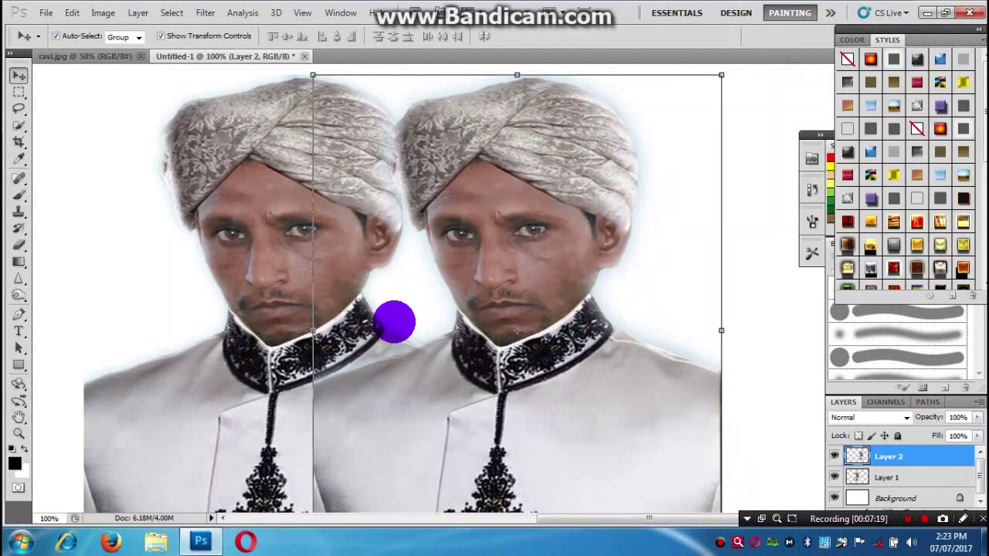
# - Compare the feathered edges of the two cutouts up close around the faces and collars, and leave no layer selected
pyautogui.hotkey('ctrl', '+')
pyautogui.moveTo(247, 309); pyautogui.dragTo(354, 314)
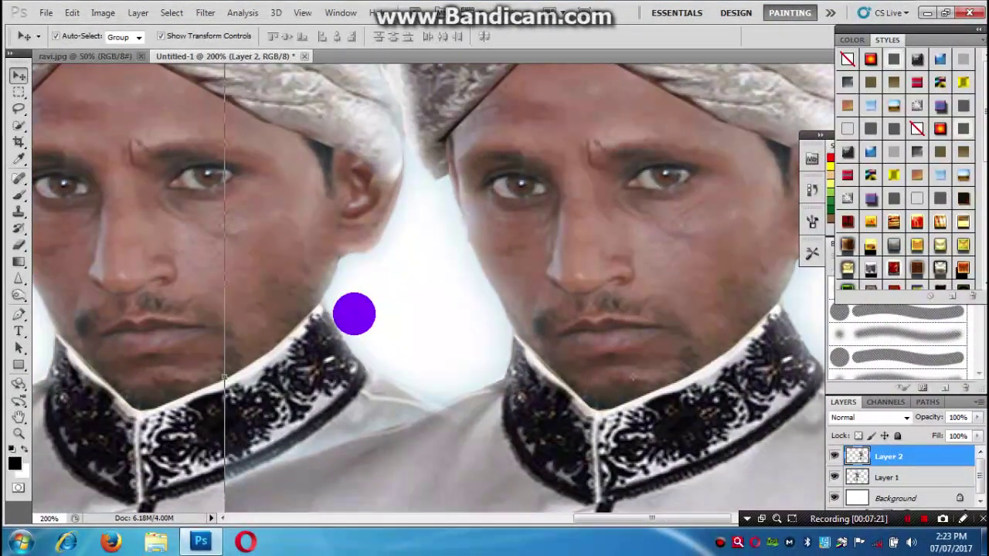
pyautogui.moveTo(549, 208)
pyautogui.mouseDown()
pyautogui.moveTo(578, 201)
pyautogui.moveTo(547, 196)
pyautogui.mouseUp()
pyautogui.hotkey('ctrl', '-')
pyautogui.hotkey('ctrl', '-')
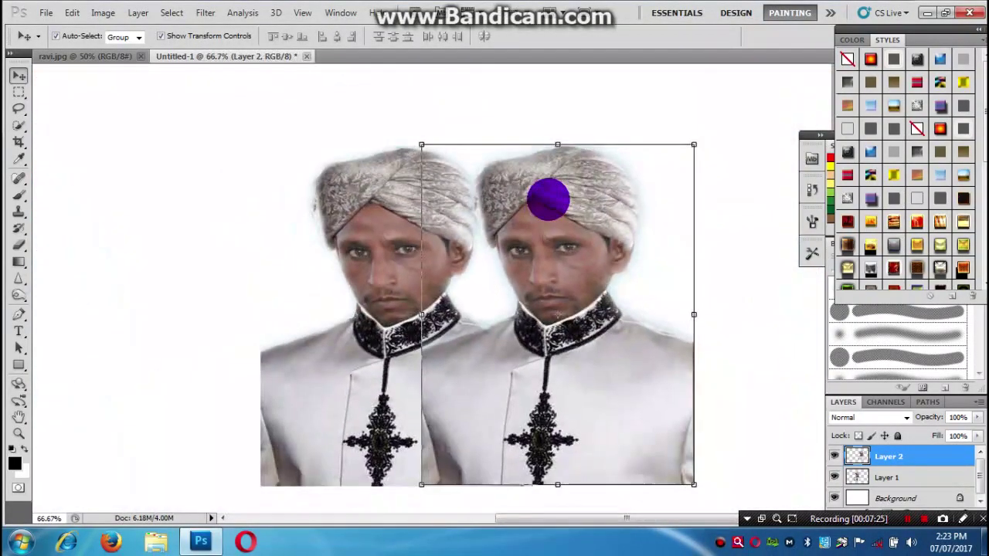
pyautogui.click(237, 226)
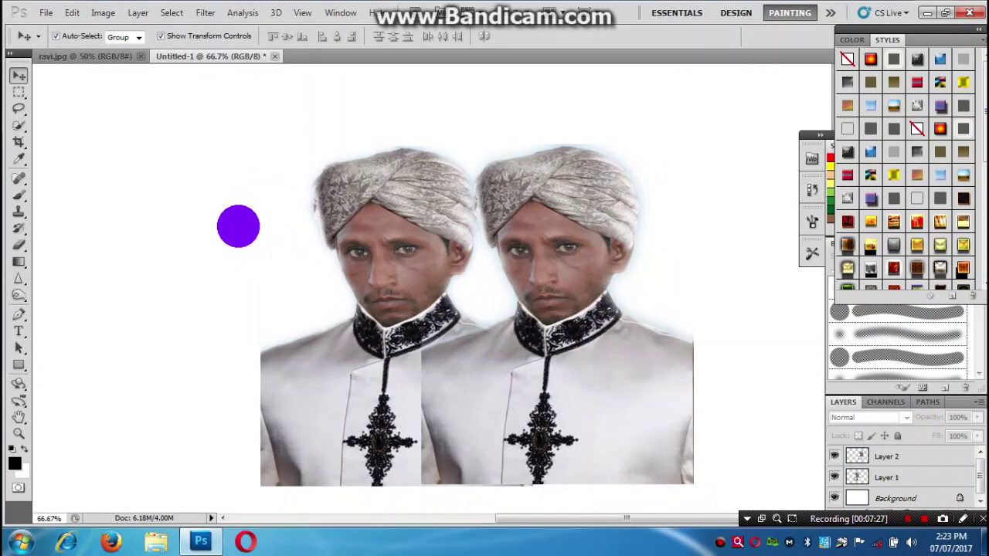
# - Convert the locked Background of Untitled-1 into a regular layer, keeping the suggested layer name
pyautogui.click(923, 497)
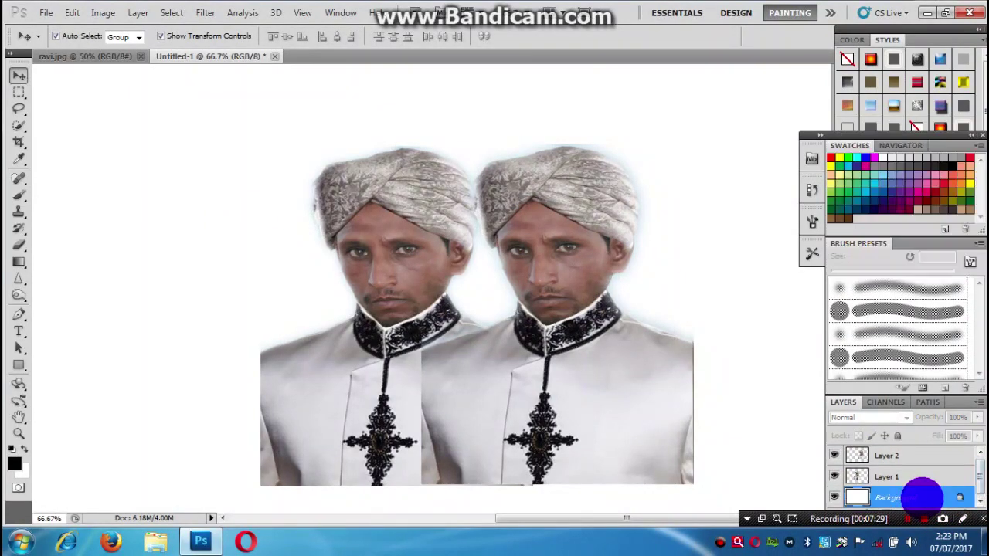
pyautogui.doubleClick(923, 496)
pyautogui.click(622, 168)
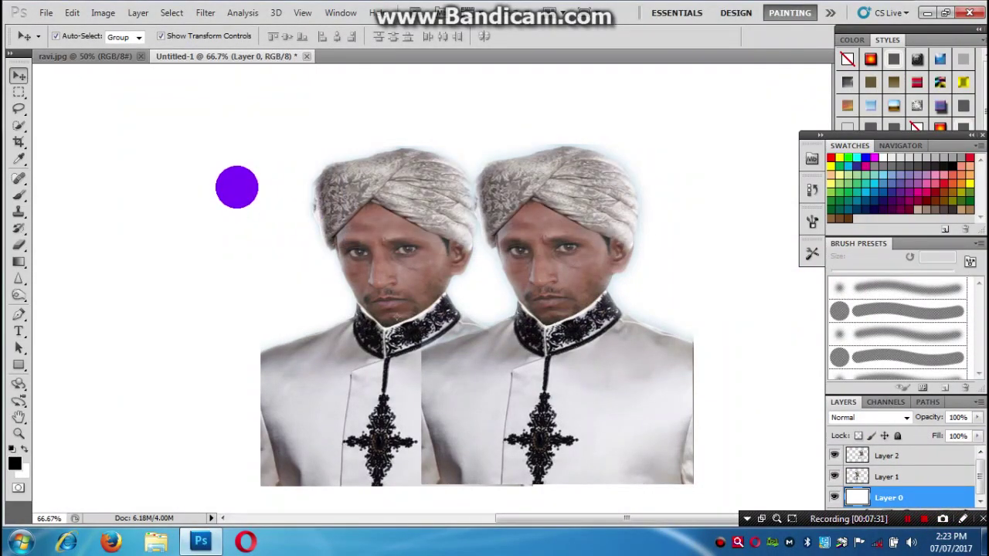
# - Fill the converted background layer with a custom dark red in Normal mode at 100% opacity
pyautogui.hotkey('shift', 'F5')
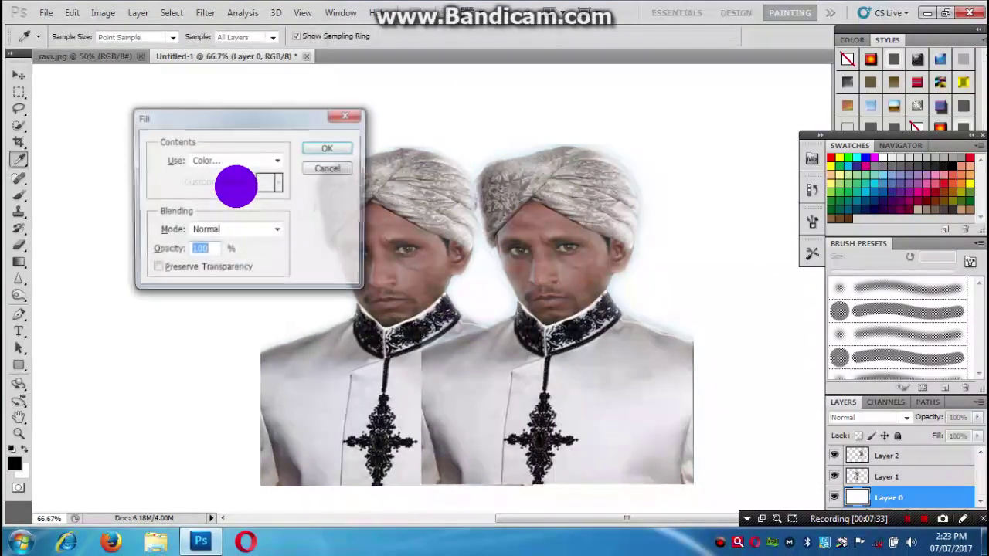
pyautogui.click(251, 152)
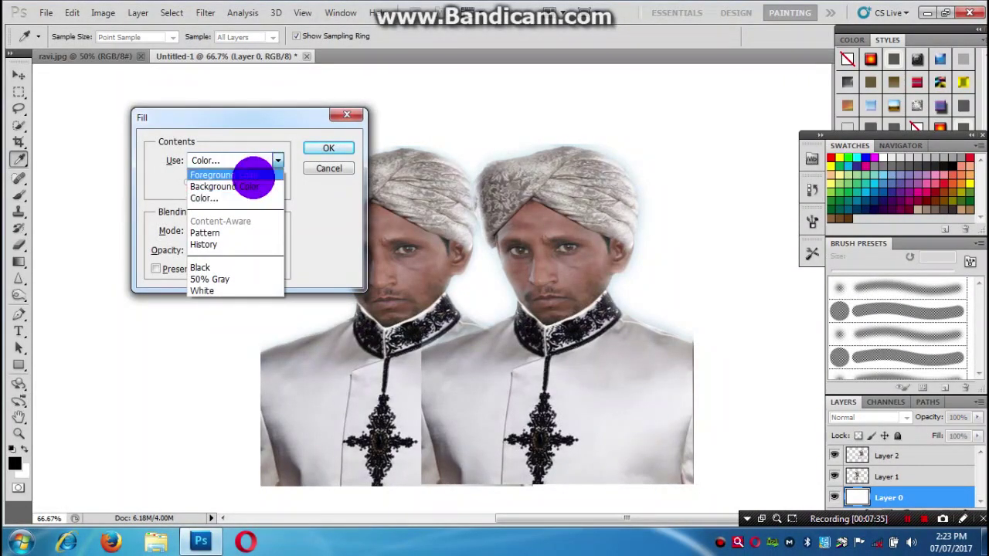
pyautogui.click(893, 491)
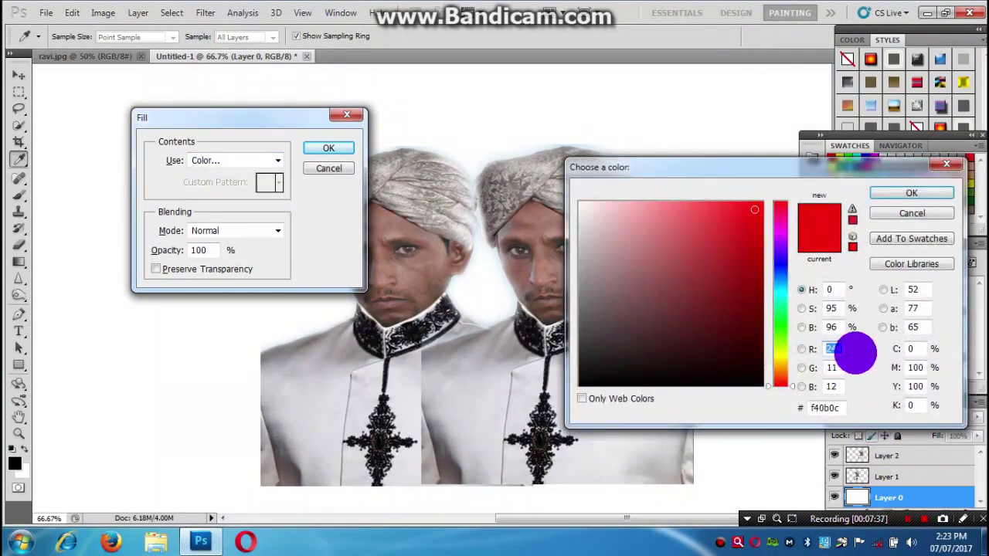
pyautogui.click(747, 232)
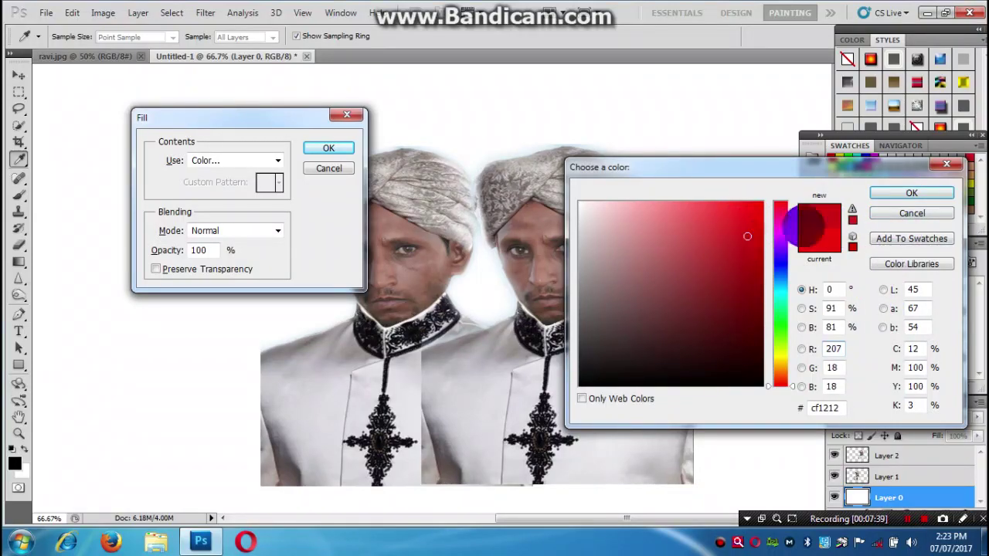
pyautogui.click(884, 195)
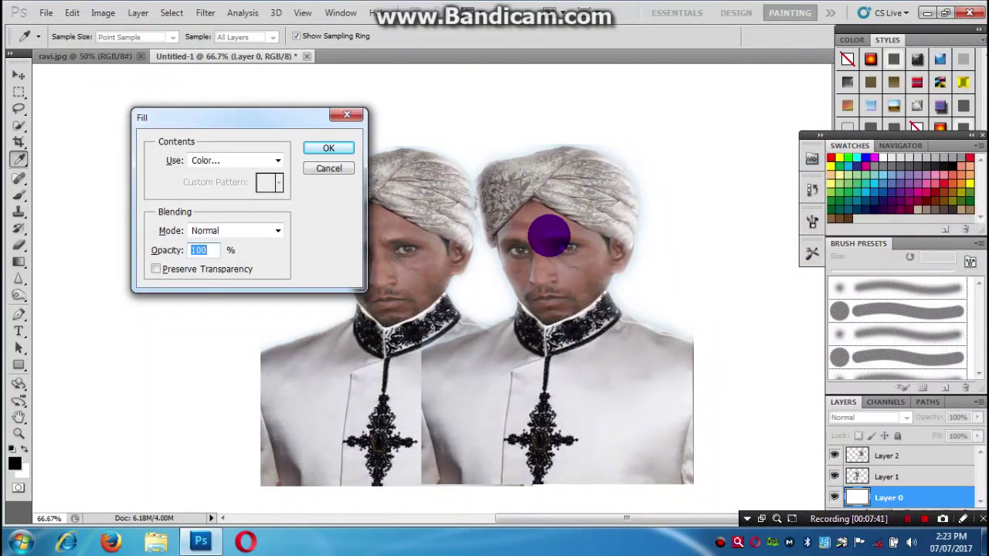
pyautogui.click(316, 148)
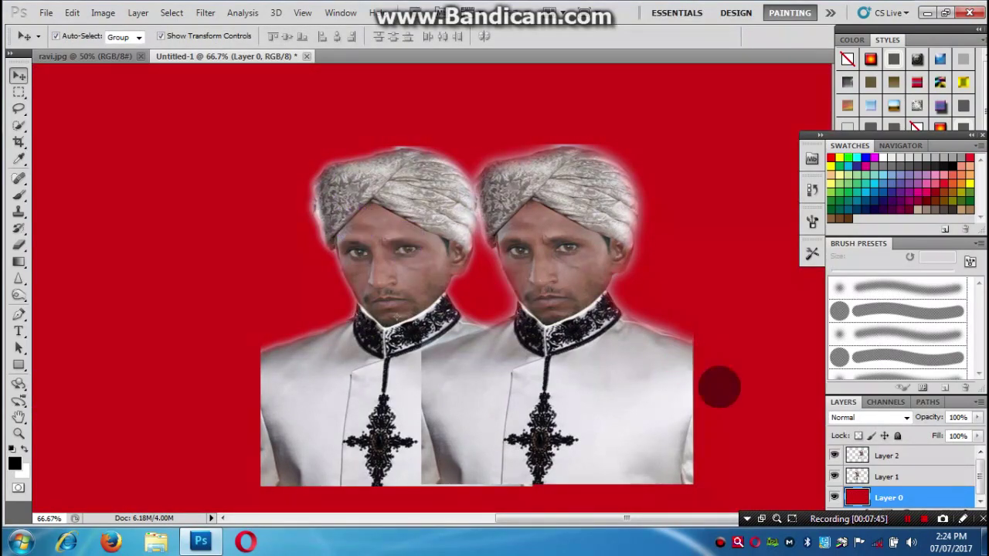
# - Move the two cutouts apart so that each stands separately on the red background
pyautogui.click(907, 518)
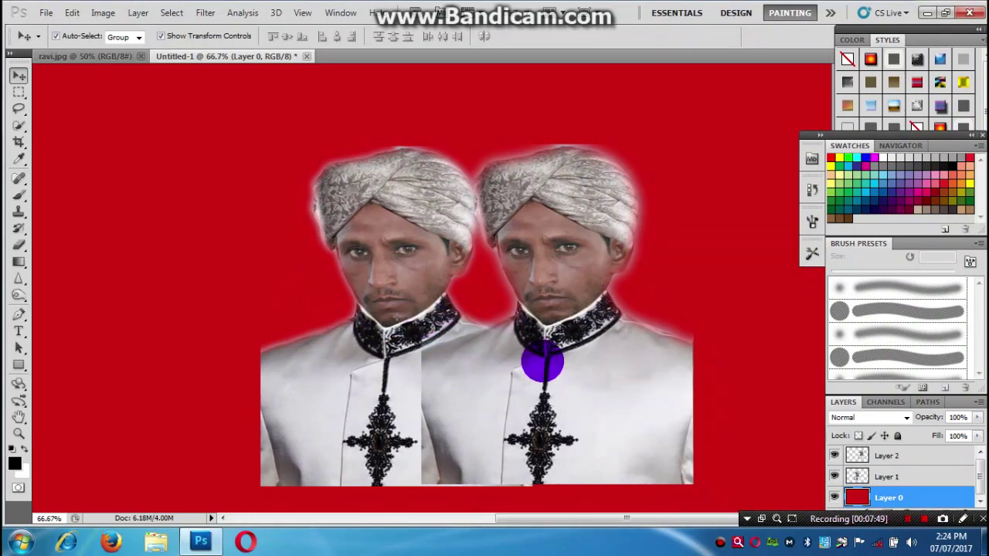
pyautogui.moveTo(543, 364); pyautogui.dragTo(621, 366)
pyautogui.moveTo(378, 247); pyautogui.dragTo(246, 225)
# - Switch to ravi.jpg and feather the selection around the man with a radius of 1 pixel
pyautogui.click(80, 56)
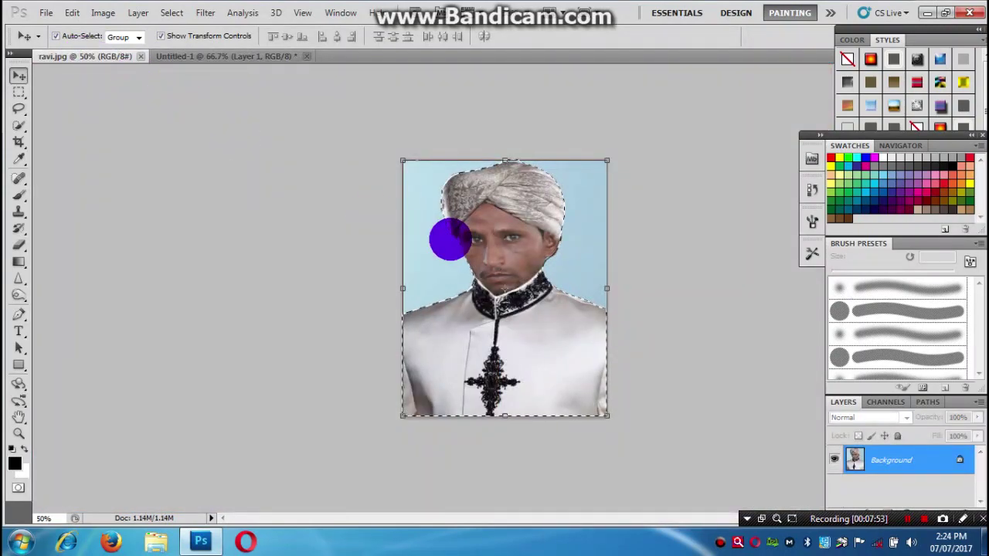
pyautogui.hotkey('shift', 'F6')
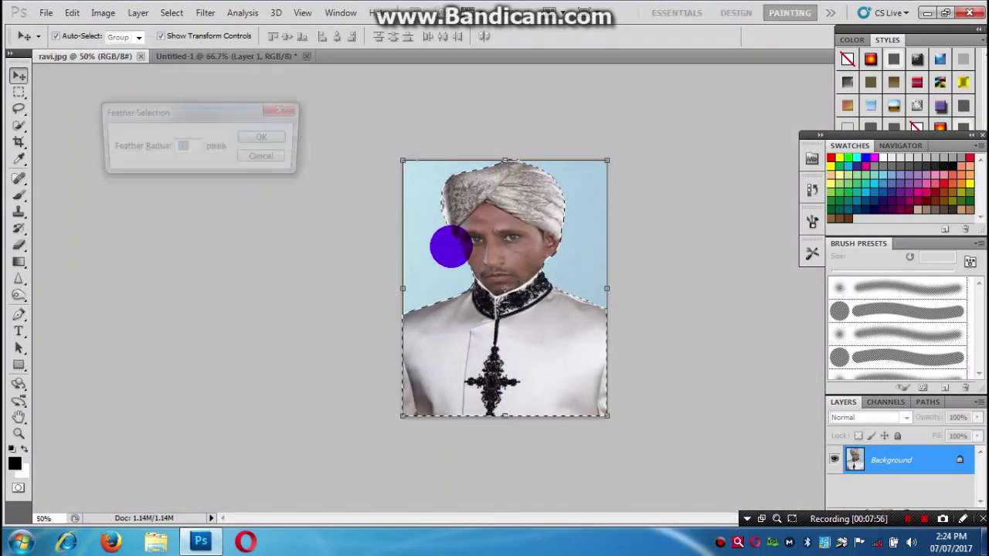
pyautogui.write('1')
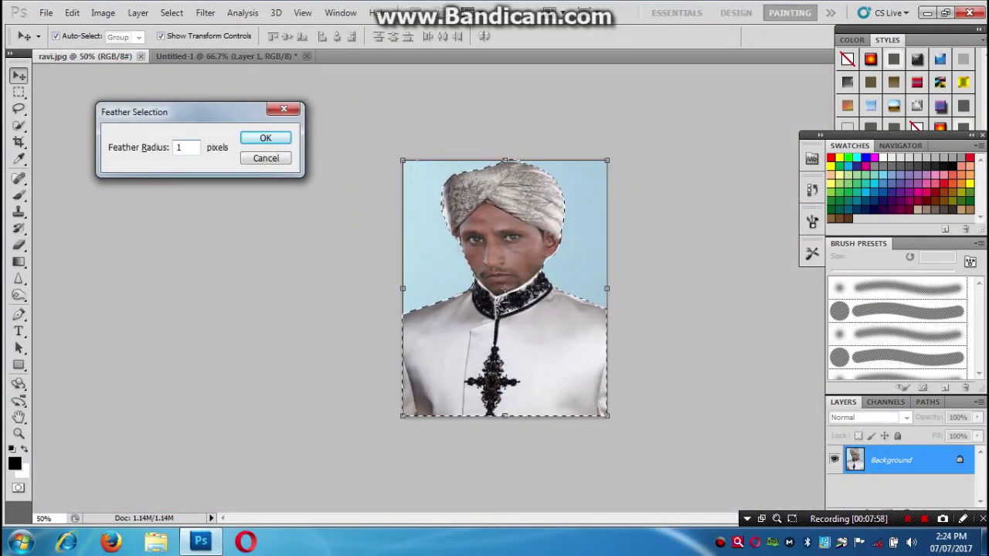
pyautogui.press('Return')
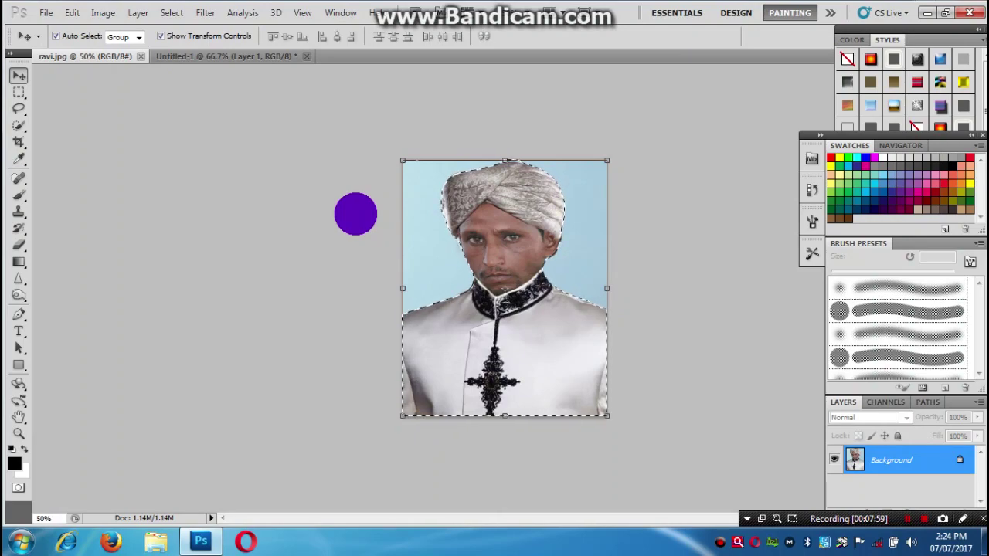
# - Paste the man's cutout into Untitled-1 as another layer and space it out between the two existing cutouts
pyautogui.click(210, 59)
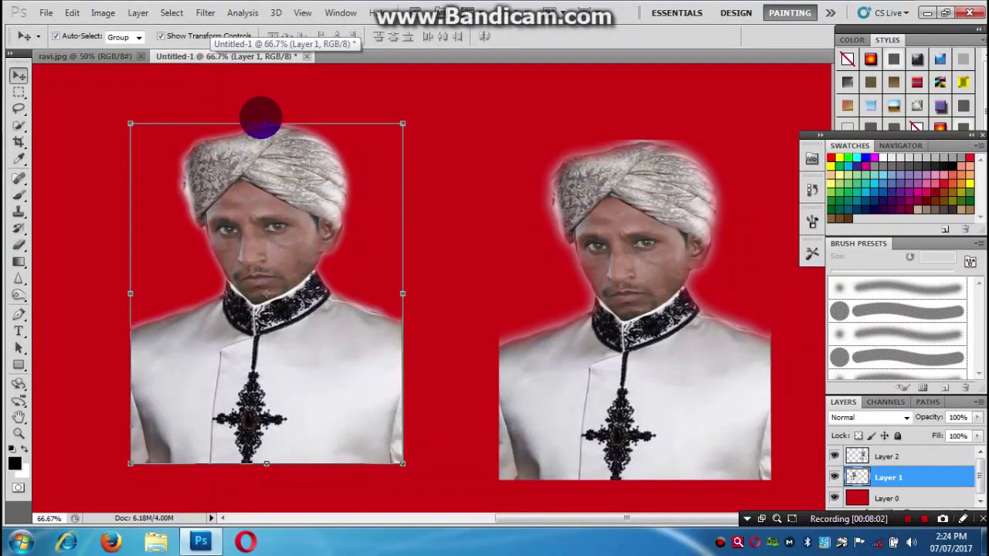
pyautogui.hotkey('ctrl', 'n')
pyautogui.click(386, 139)
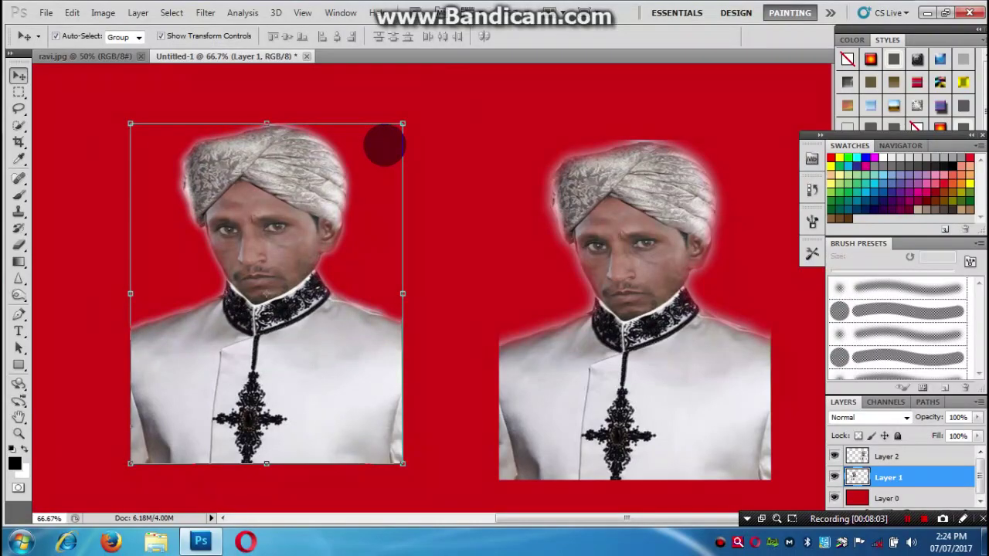
pyautogui.hotkey('ctrl', 'v')
pyautogui.moveTo(394, 193); pyautogui.dragTo(328, 180)
pyautogui.click(476, 237)
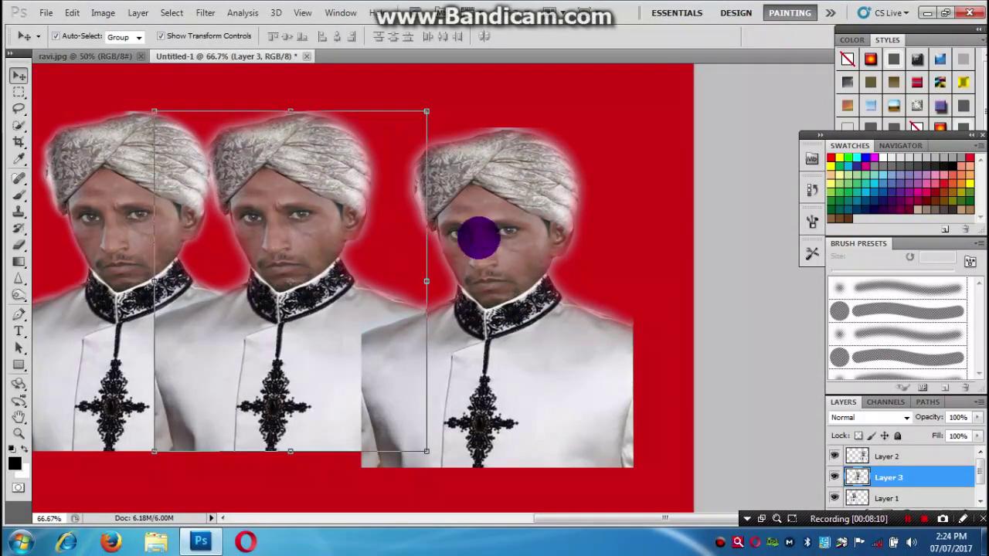
pyautogui.moveTo(299, 209); pyautogui.dragTo(311, 203)
pyautogui.moveTo(455, 227); pyautogui.dragTo(492, 224)
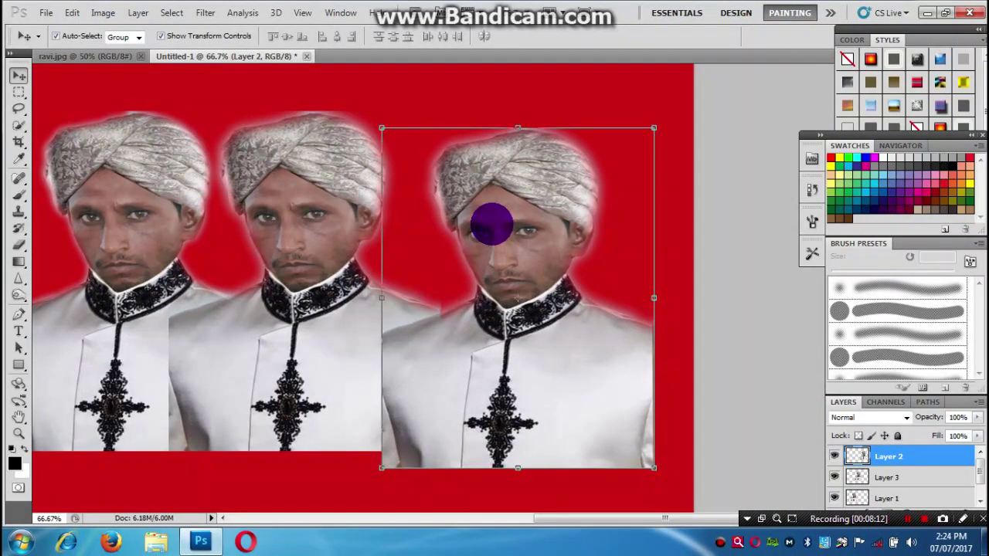
# - Delete all three cutout layers from Untitled-1, leaving only the red background layer
pyautogui.press('Delete')
pyautogui.press('Delete')
pyautogui.press('Delete')
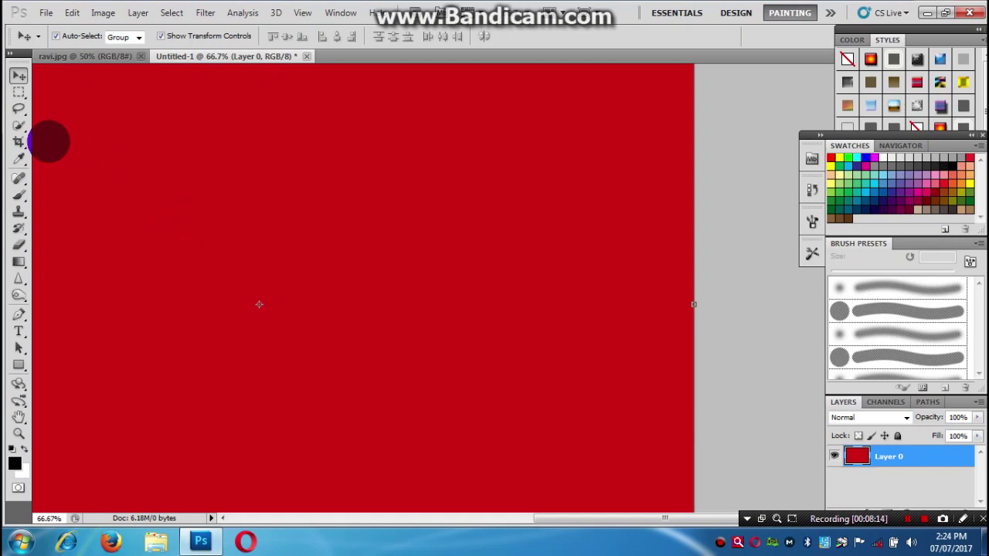
# - Close Untitled-1 without saving and close ravi.jpg as well
pyautogui.click(19, 126)
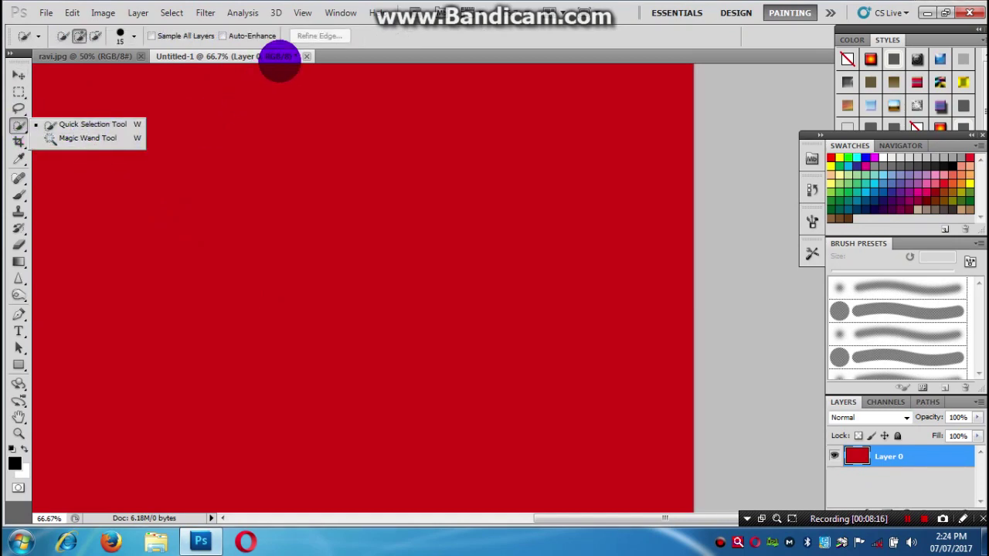
pyautogui.click(307, 56)
pyautogui.click(488, 212)
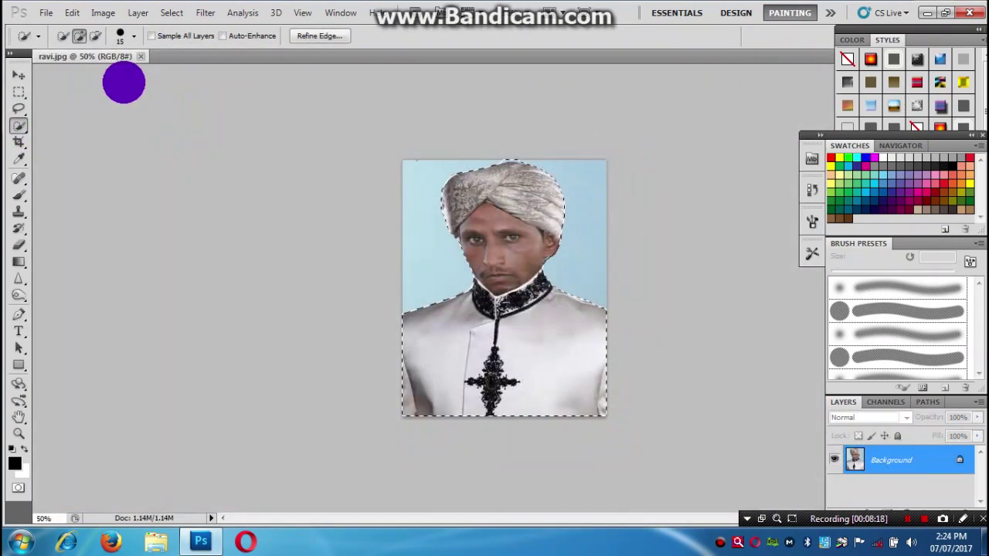
pyautogui.click(140, 57)
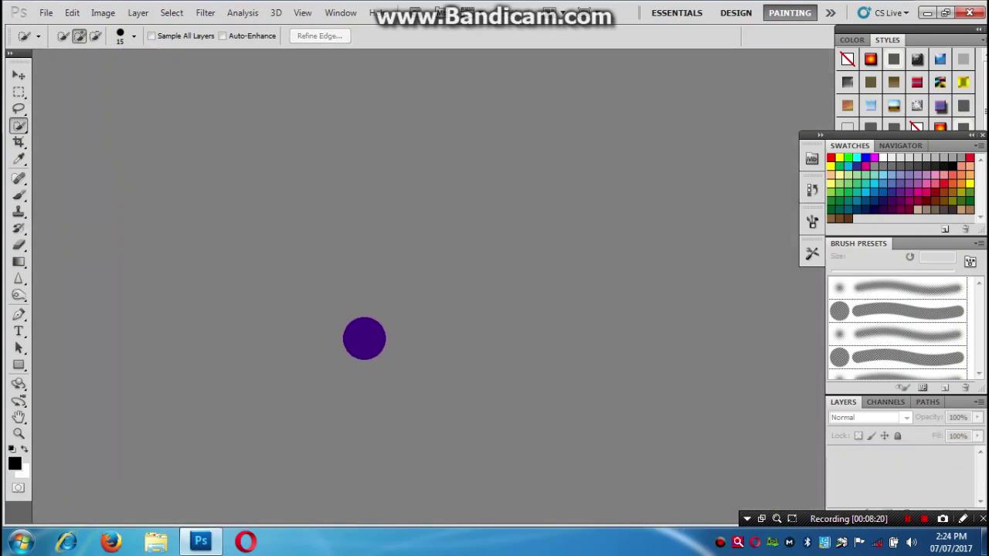
# - Open the picture of the faceless bridal couple, e9d3fe9f1deae43a6cdcb7233077efdd.jpg, from the folder named new
pyautogui.doubleClick(363, 339)
pyautogui.click(550, 228)
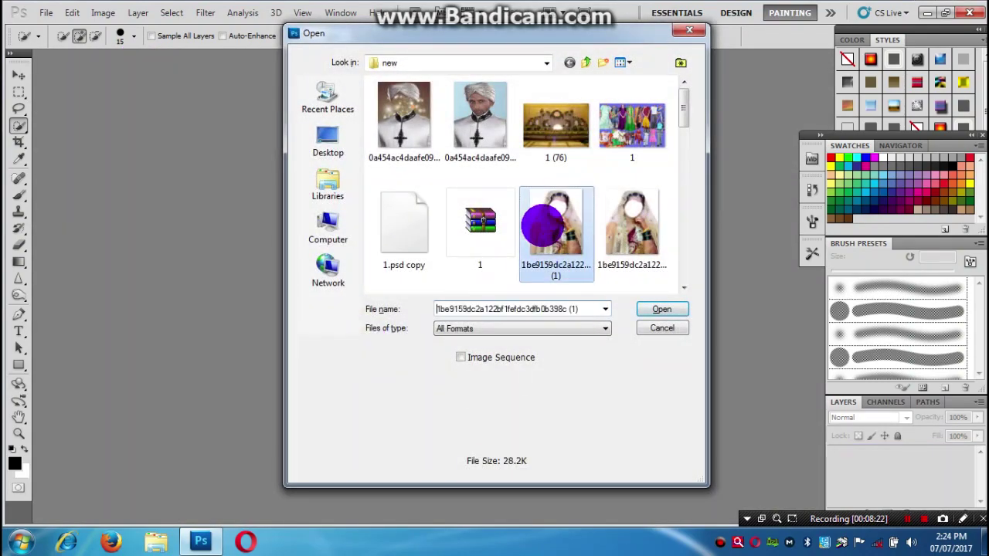
pyautogui.scroll(-5, 561, 253)
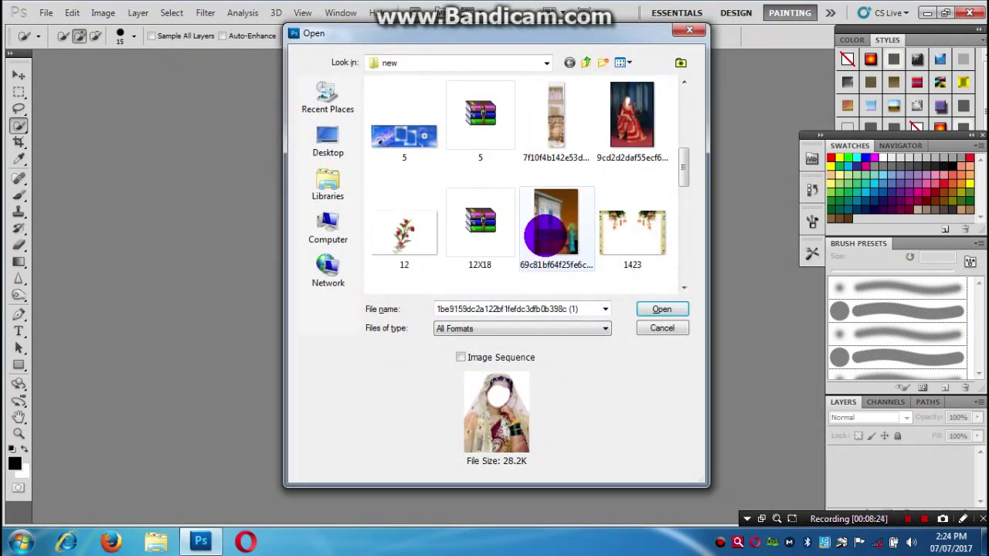
pyautogui.scroll(-2, 550, 234)
pyautogui.scroll(-5, 545, 237)
pyautogui.scroll(-3, 502, 201)
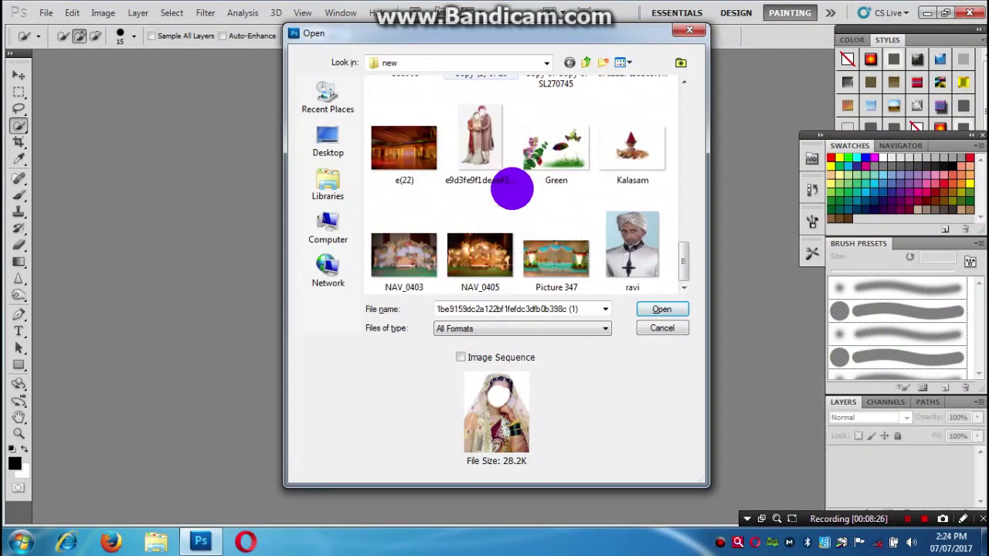
pyautogui.doubleClick(499, 164)
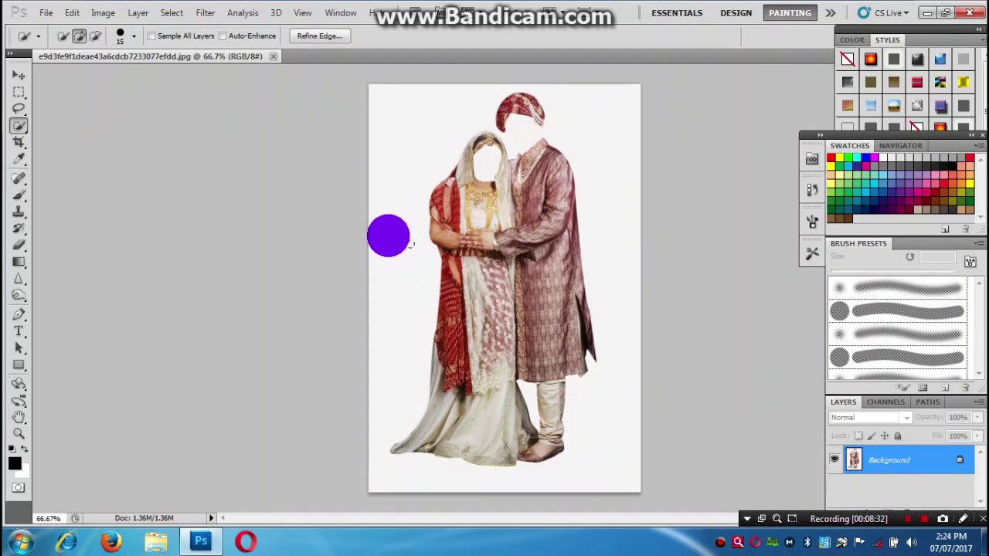
# - Select the plain white background around the couple with the Magic Wand tool
pyautogui.rightClick(19, 126)
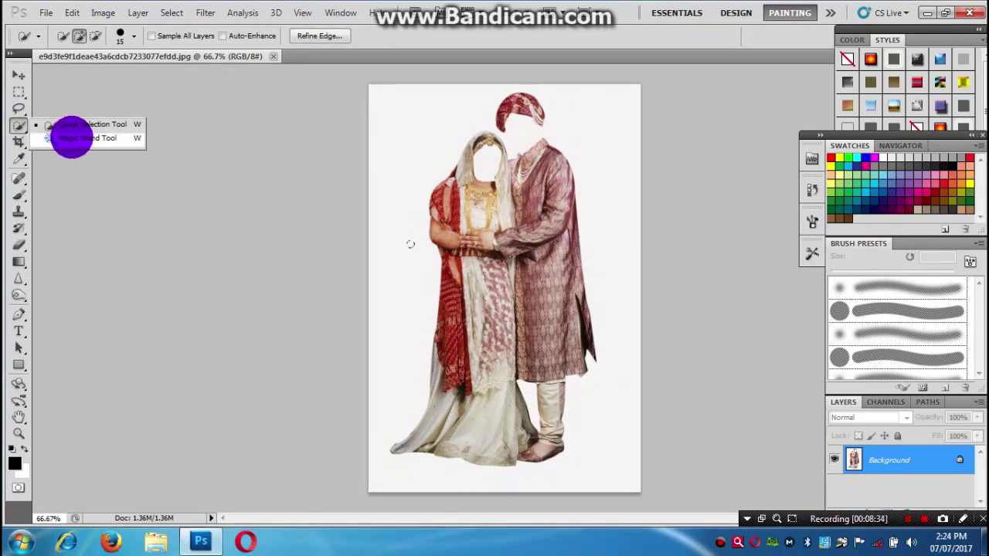
pyautogui.click(71, 138)
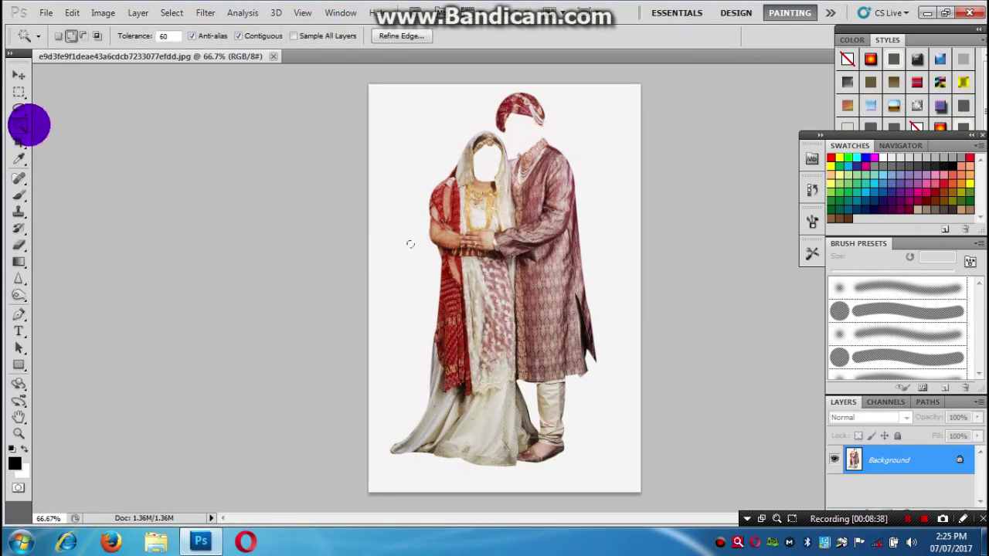
pyautogui.rightClick(18, 125)
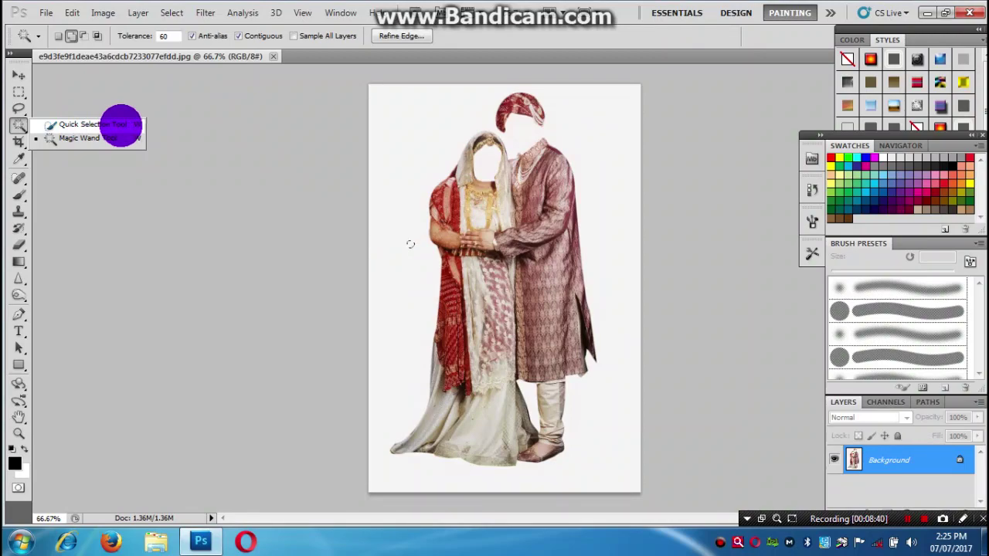
pyautogui.click(414, 257)
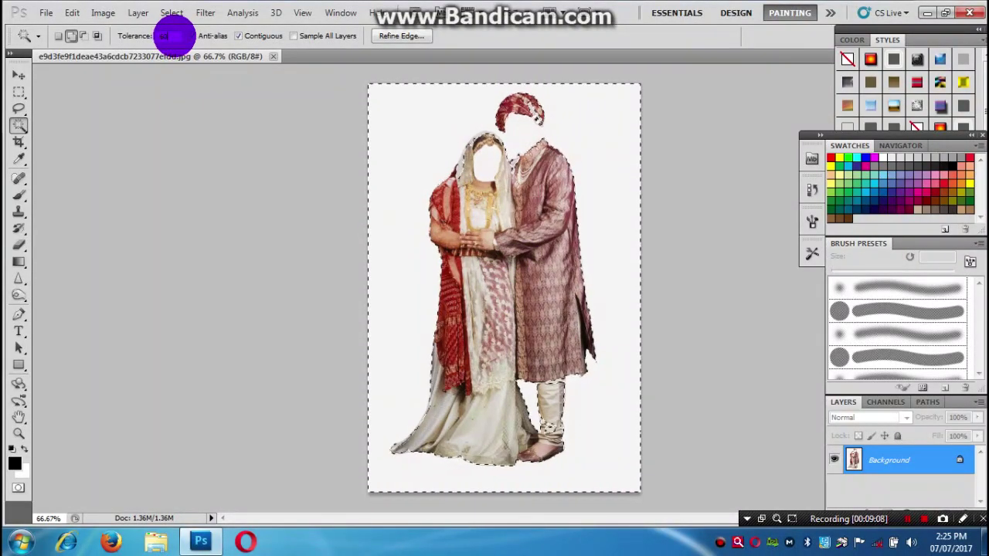
# - Set the Magic Wand tolerance to 100 and deselect the background
pyautogui.click(175, 36)
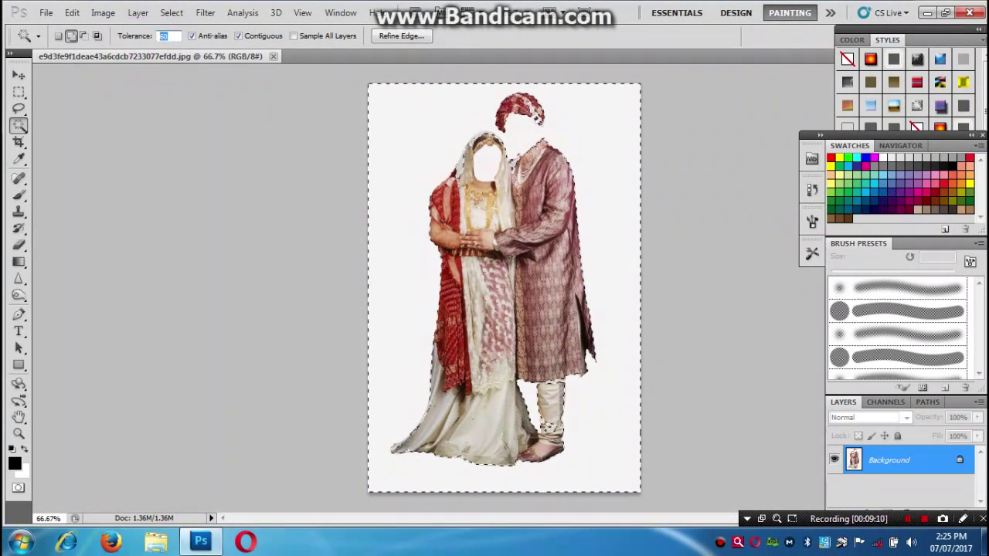
pyautogui.write('100')
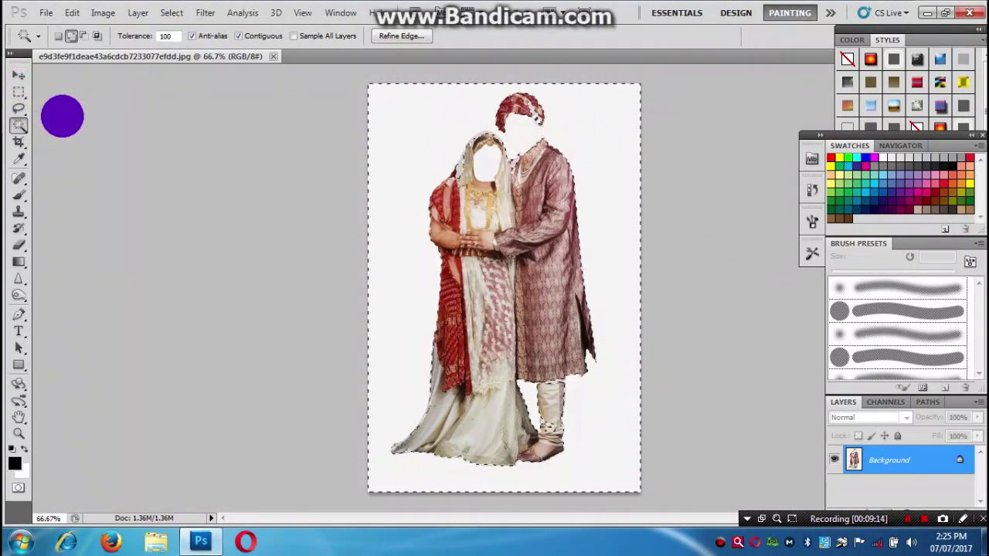
pyautogui.hotkey('ctrl', 'd')
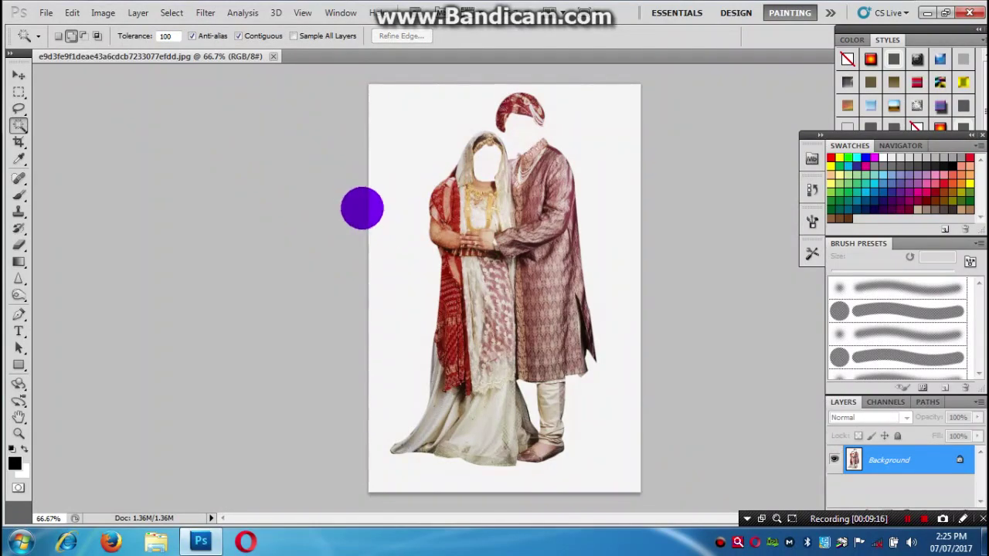
# - Select the white background with the Magic Wand at tolerance 100, deselect it, and select it again at tolerance 50
pyautogui.click(420, 154)
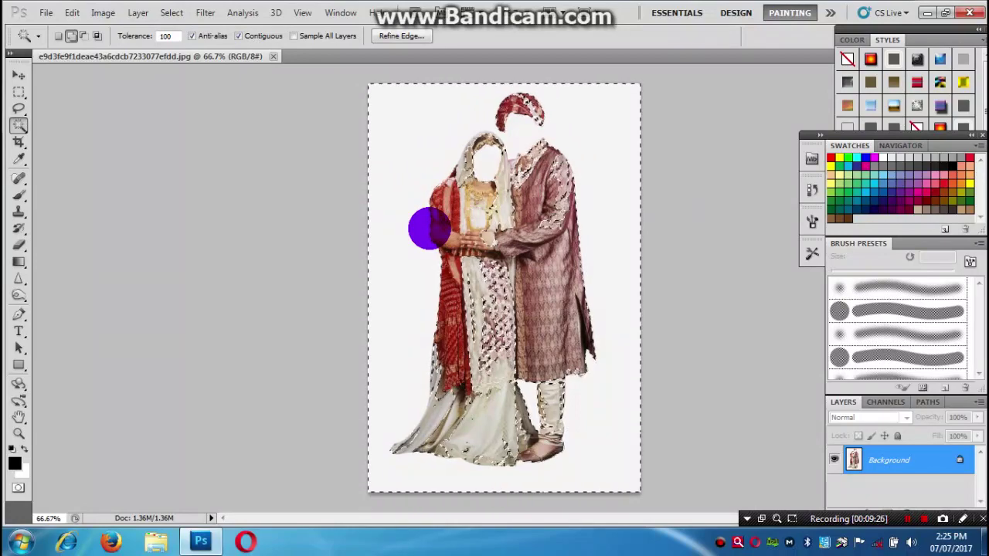
pyautogui.hotkey('ctrl', 'd')
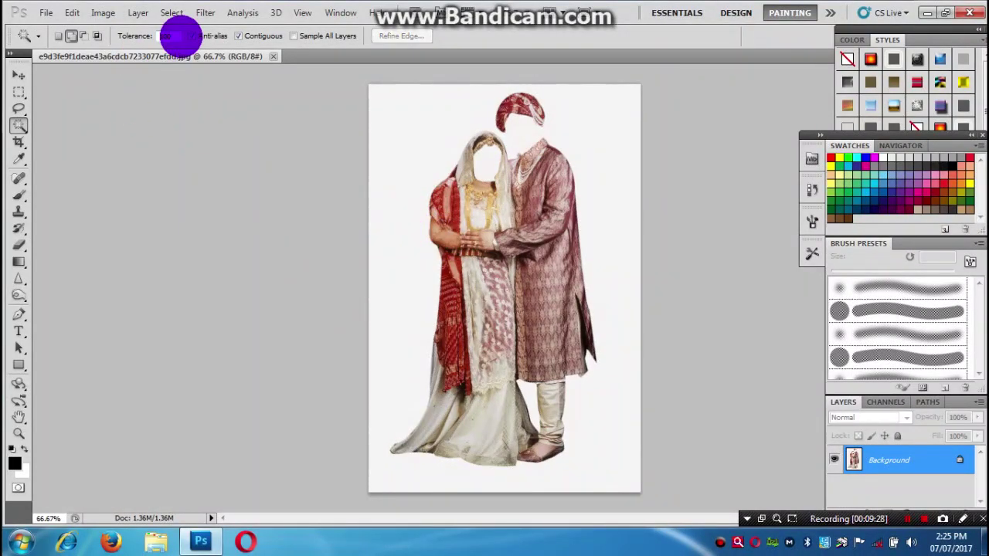
pyautogui.click(125, 42)
pyautogui.write('5')
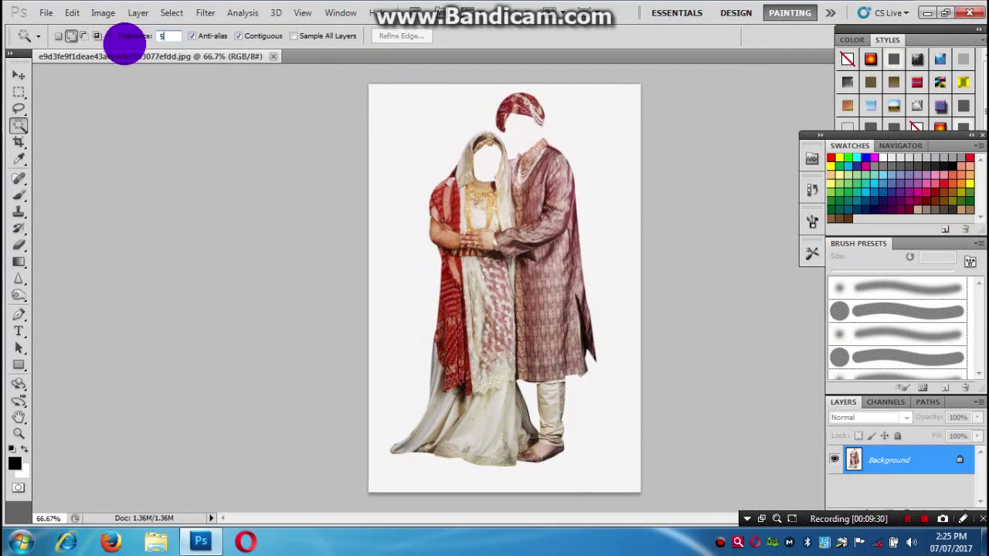
pyautogui.write('0')
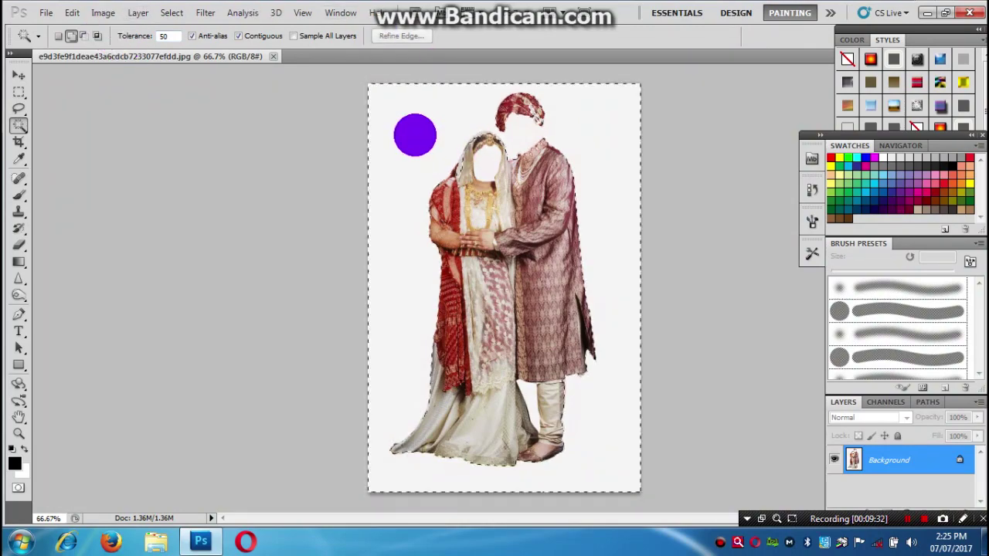
pyautogui.click(602, 100)
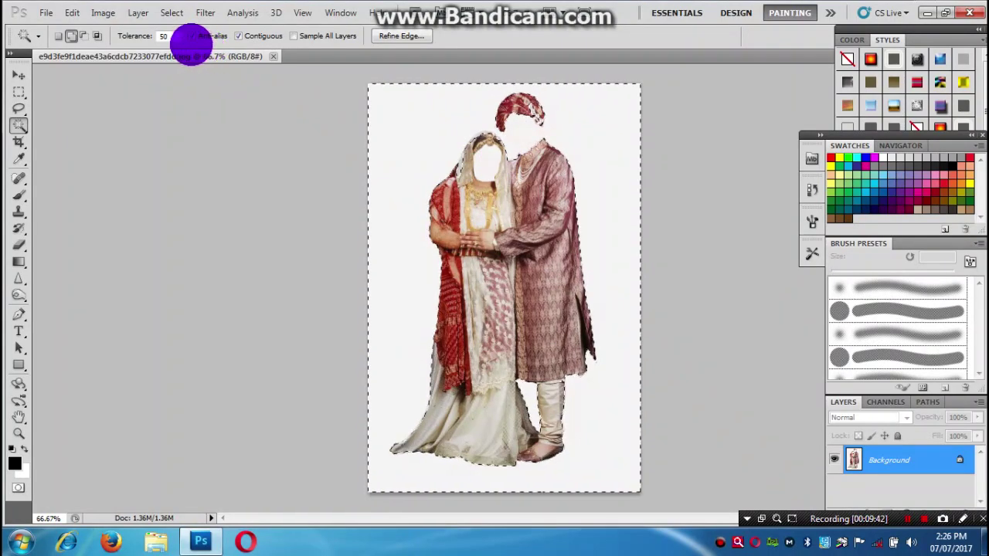
# - Deselect, set the Magic Wand tolerance to 30 and select the white background again with Sample All Layers enabled
pyautogui.hotkey('ctrl', 'd')
pyautogui.click(136, 35)
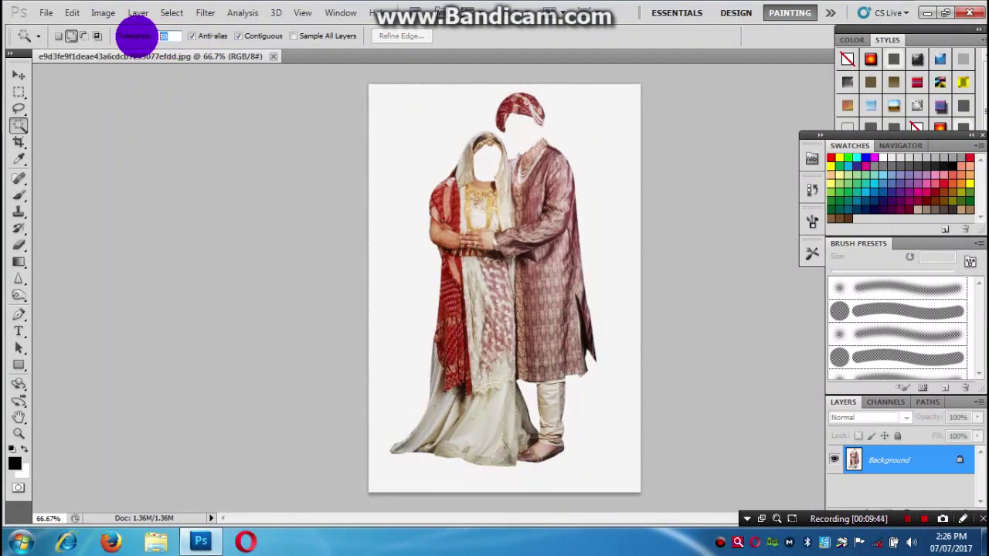
pyautogui.write('30')
pyautogui.click(485, 164)
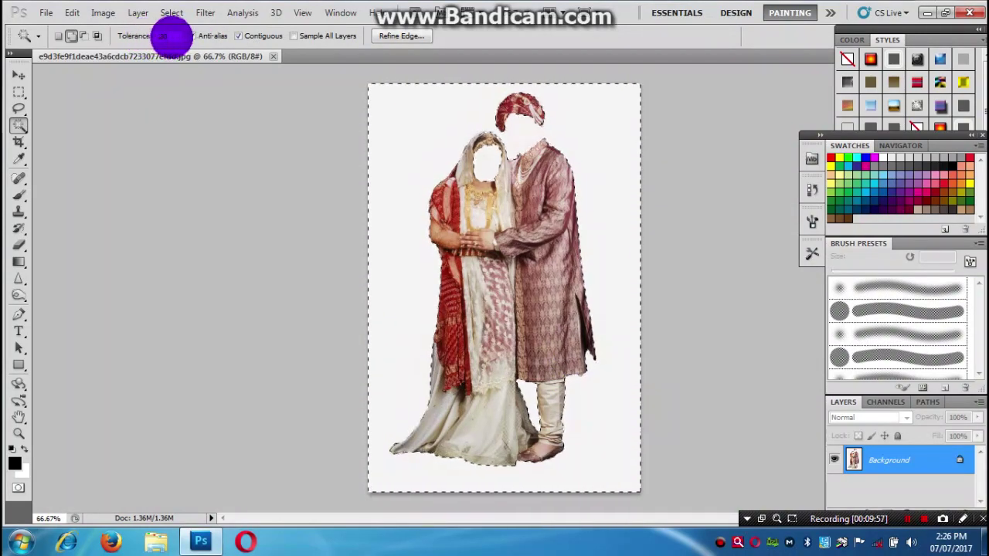
pyautogui.click(137, 37)
pyautogui.click(657, 419)
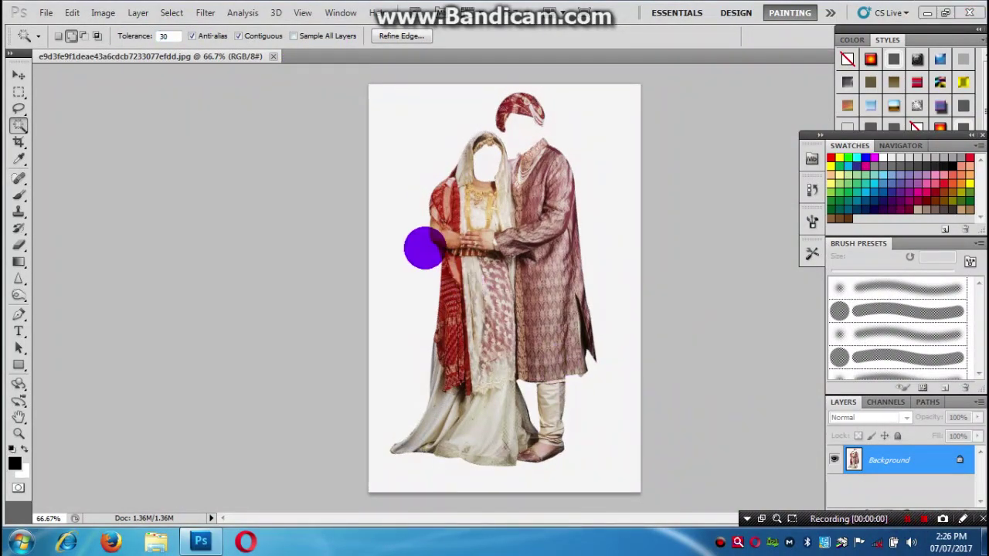
pyautogui.click(403, 215)
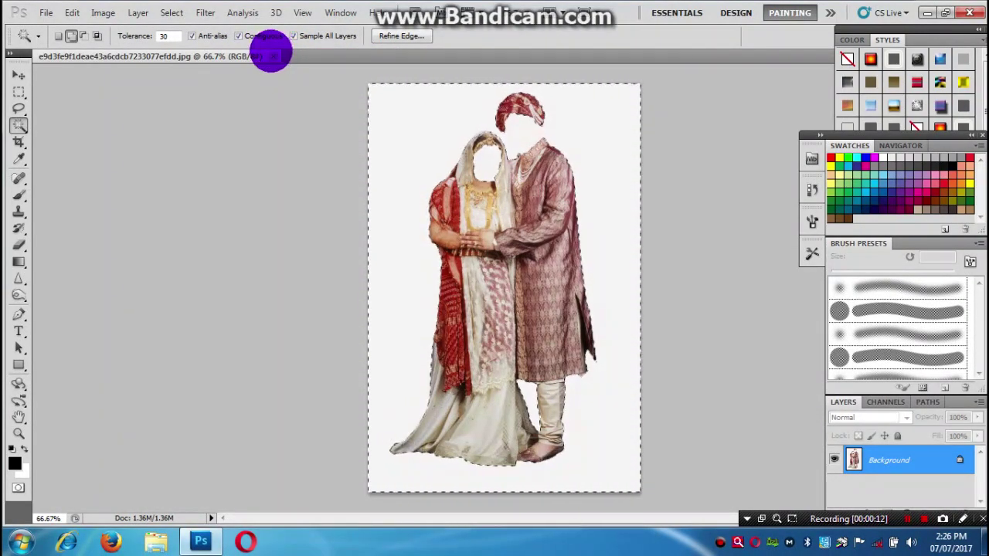
# - Create a white 564 by 845 pixel document from the Clipboard preset and paste the copied background into it
pyautogui.hotkey('ctrl', 'n')
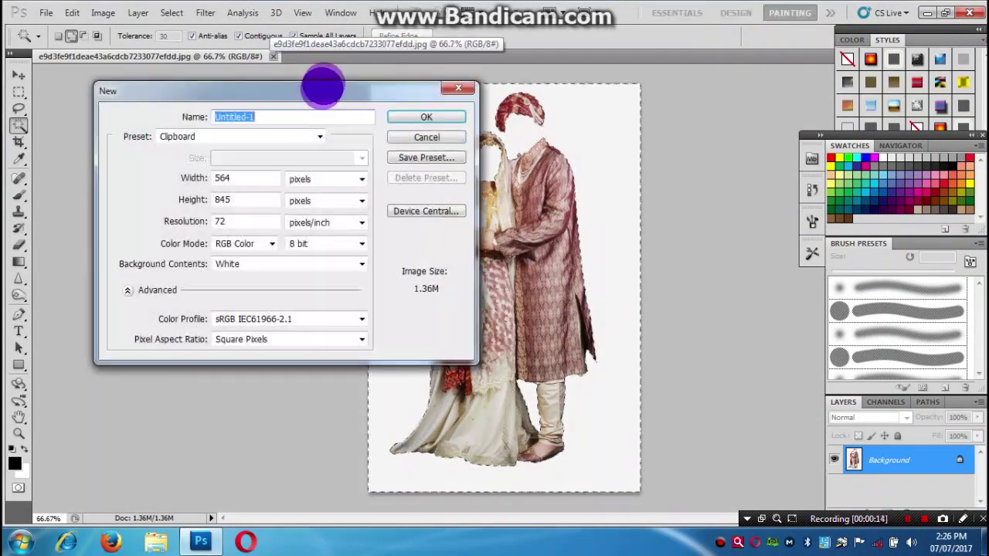
pyautogui.click(426, 118)
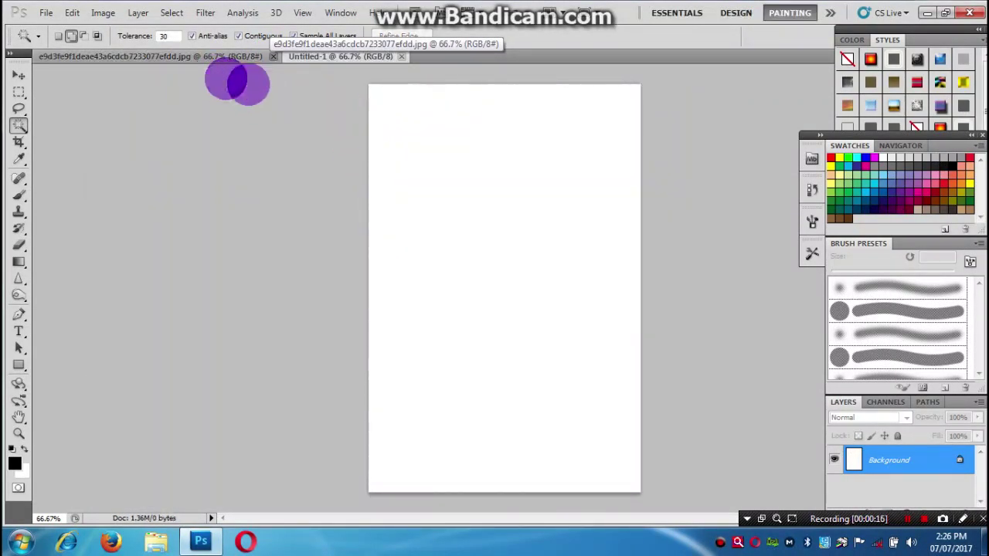
pyautogui.hotkey('ctrl', 'v')
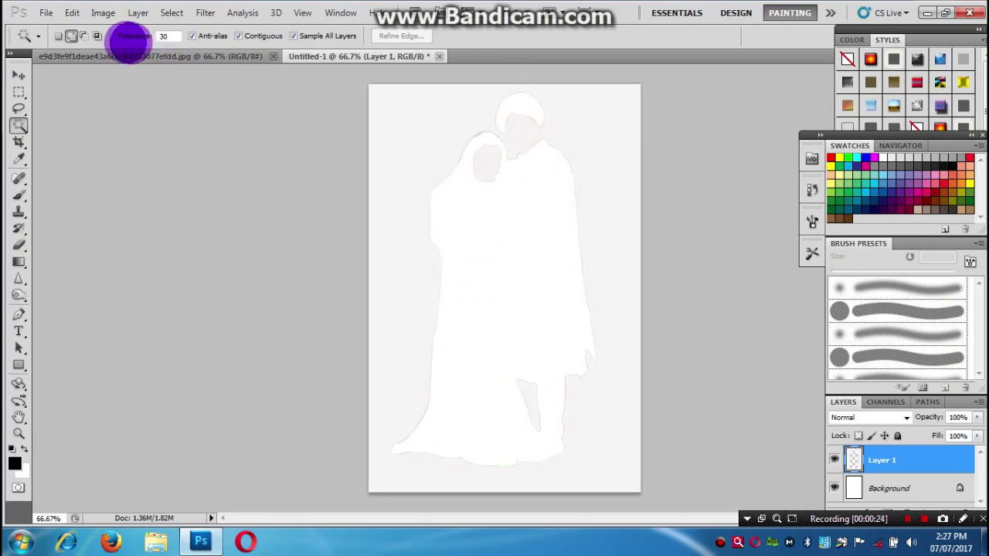
# - Invert the selection in the couple's picture and paste the couple into Untitled-1 as a new layer
pyautogui.click(112, 55)
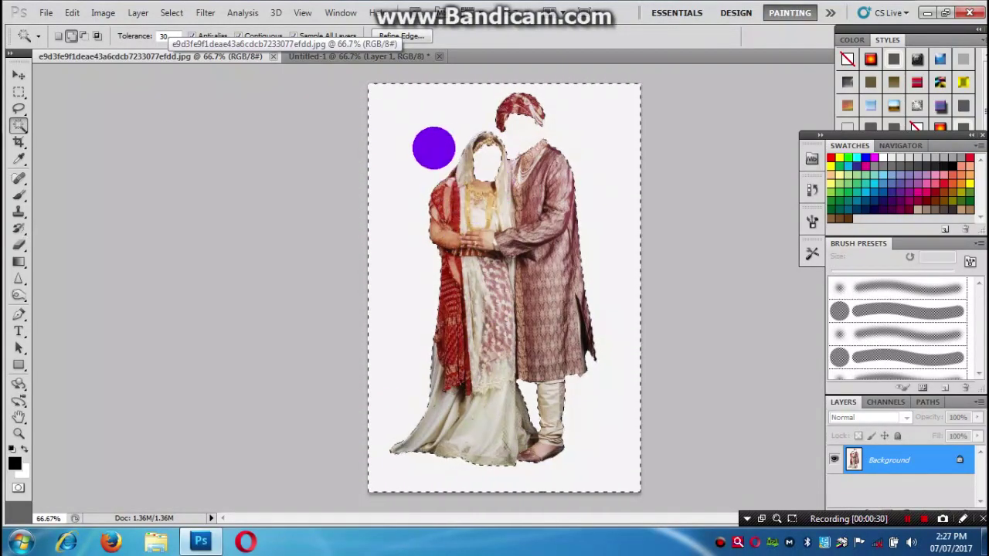
pyautogui.click(171, 13)
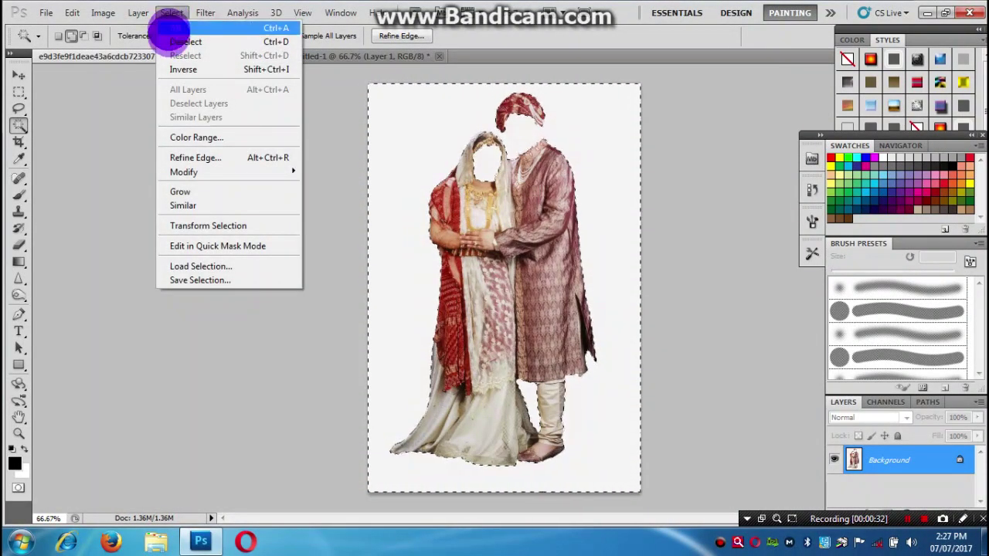
pyautogui.click(192, 69)
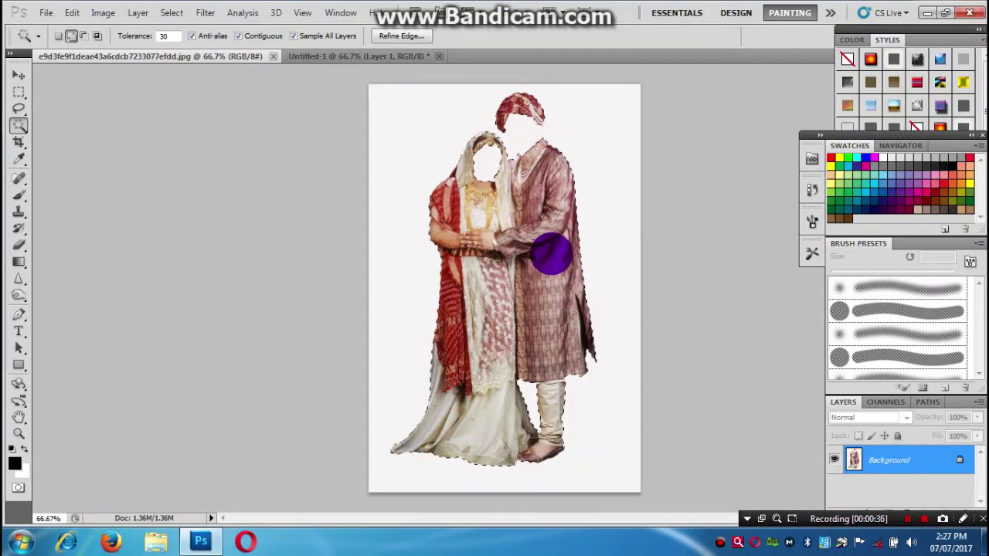
pyautogui.click(316, 56)
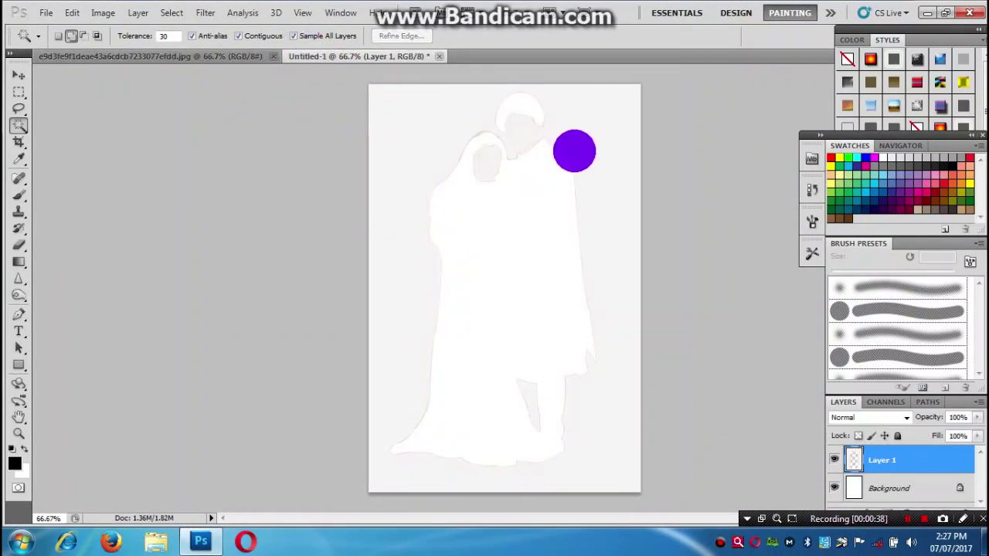
pyautogui.hotkey('ctrl', 'v')
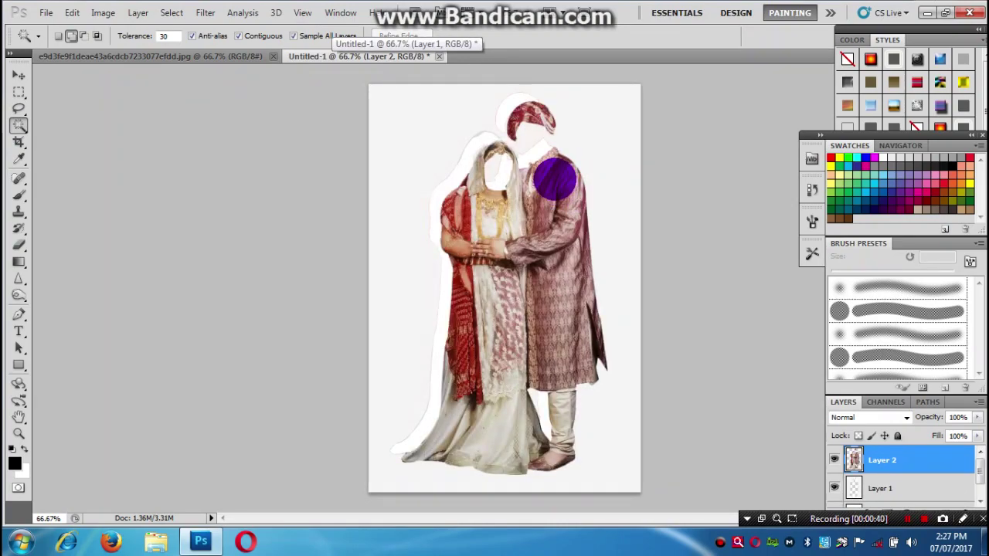
# - Remove the pasted background layer from Untitled-1 and center the couple on the white page
pyautogui.press('v')
pyautogui.moveTo(496, 224); pyautogui.dragTo(568, 234)
pyautogui.click(425, 183)
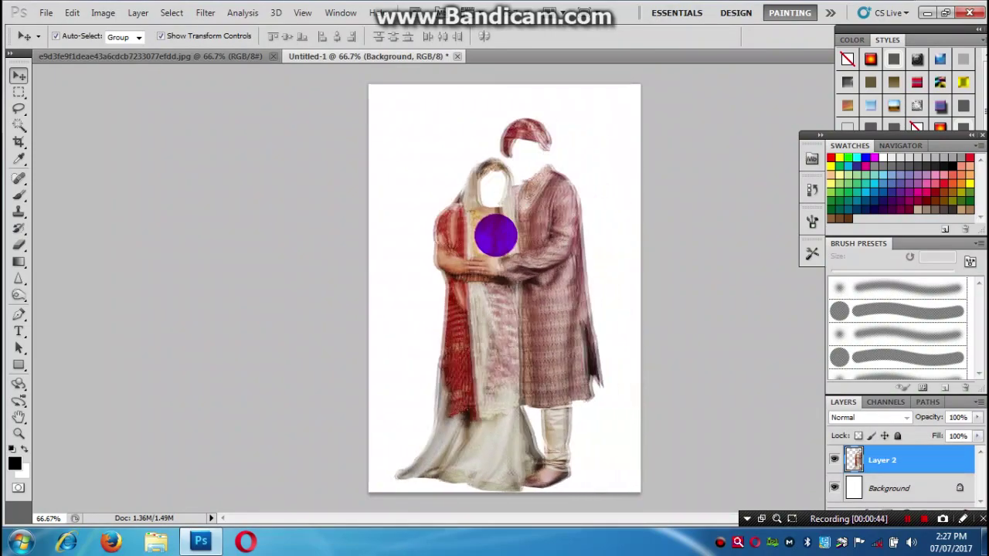
pyautogui.hotkey('ctrl', 't')
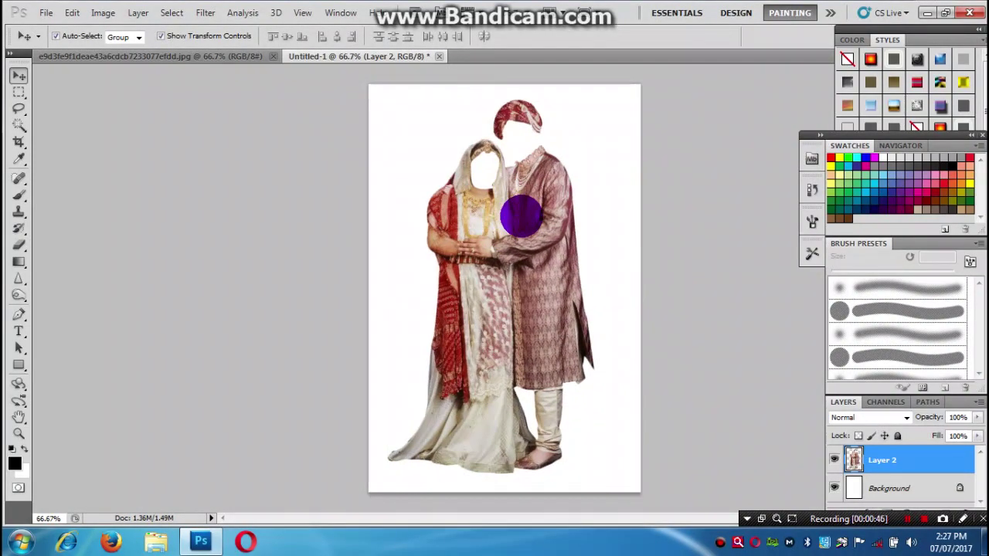
pyautogui.click(531, 213)
# - Examine the cut edges around the couple's clothes, veil and turban up close
pyautogui.scroll(3, 548, 266)
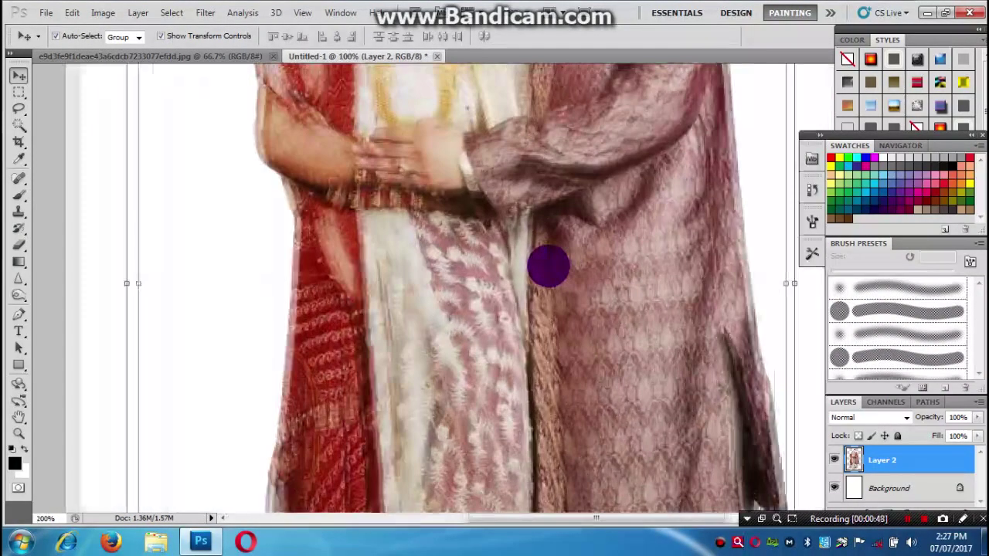
pyautogui.scroll(2, 231, 135)
pyautogui.scroll(5, 249, 139)
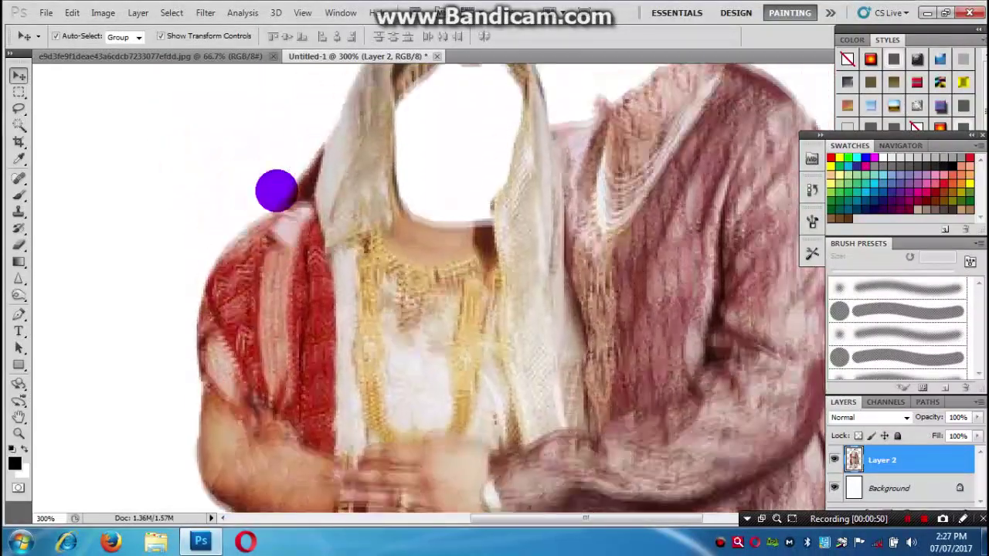
pyautogui.hscroll(3, 425, 254)
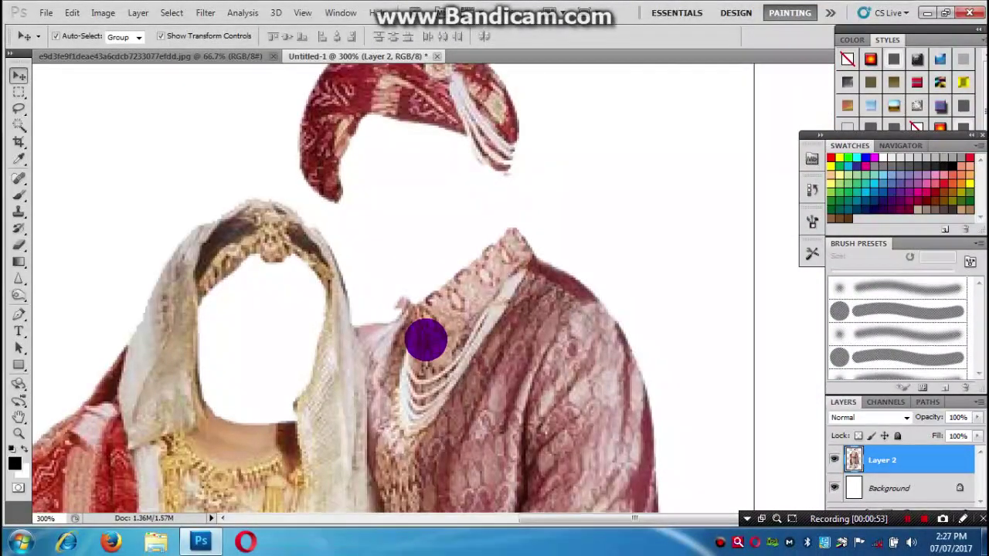
pyautogui.scroll(-2, 425, 340)
pyautogui.scroll(-2, 425, 340)
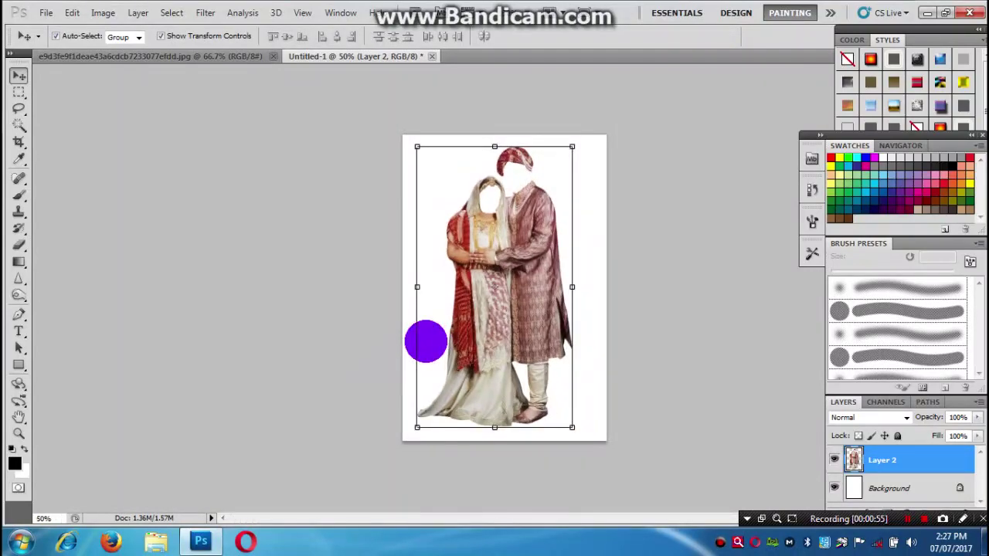
# - Feather the couple selection in the original picture by 10 pixels and copy the feathered couple into Untitled-1
pyautogui.click(112, 55)
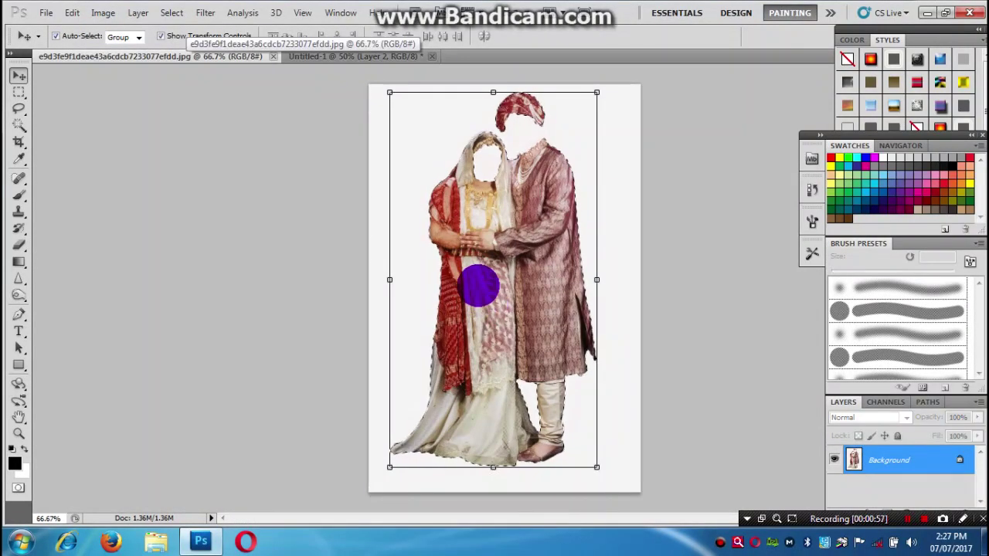
pyautogui.hotkey('shift', 'F6')
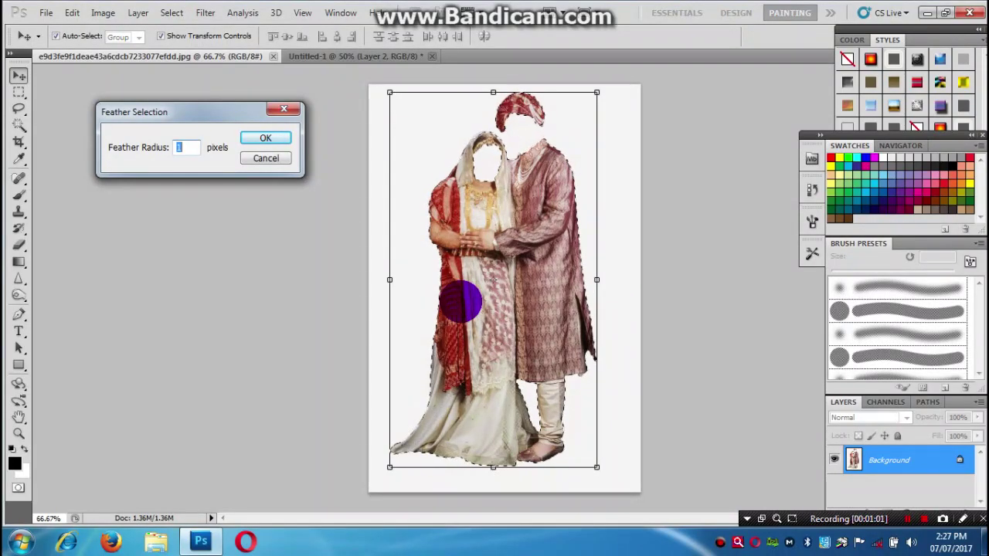
pyautogui.write('10')
pyautogui.press('Return')
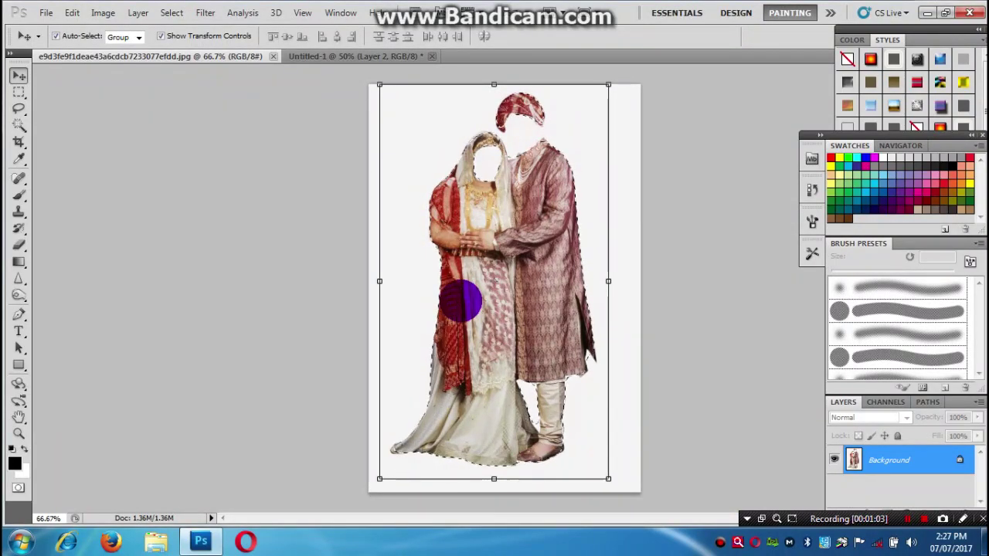
pyautogui.moveTo(461, 301); pyautogui.dragTo(406, 146)
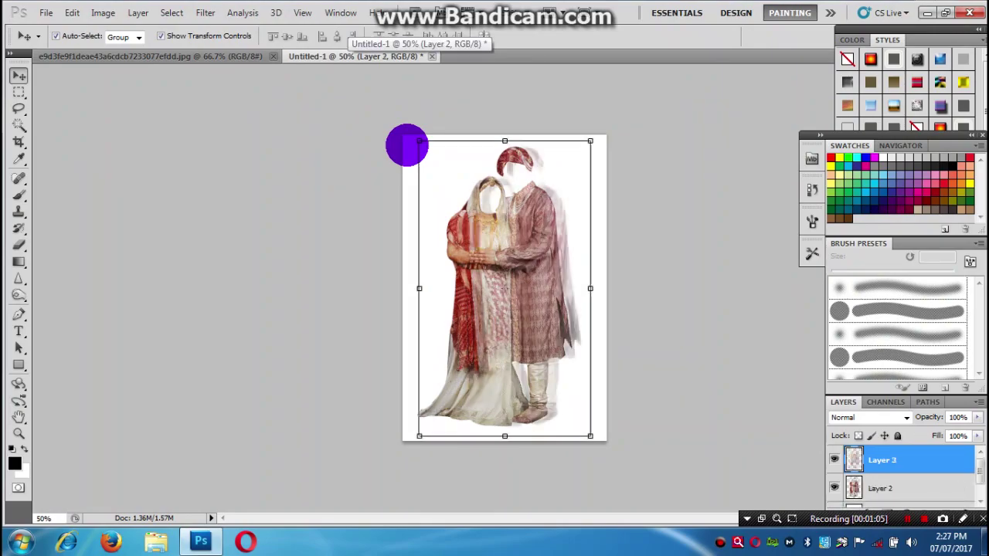
# - Inspect the feathered copy's soft edges where it overlaps the unfeathered couple
pyautogui.hotkey('ctrl', '+')
pyautogui.hotkey('ctrl', '+')
pyautogui.hotkey('ctrl', '+')
pyautogui.hotkey('ctrl', '+')
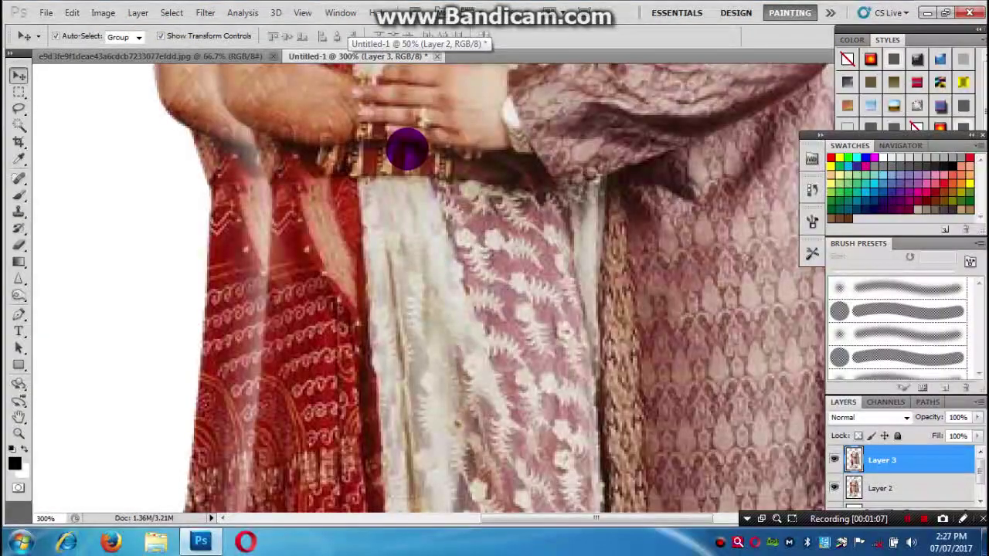
pyautogui.hscroll(-2, 410, 230)
pyautogui.hotkey('ctrl', '-')
pyautogui.hotkey('ctrl', '-')
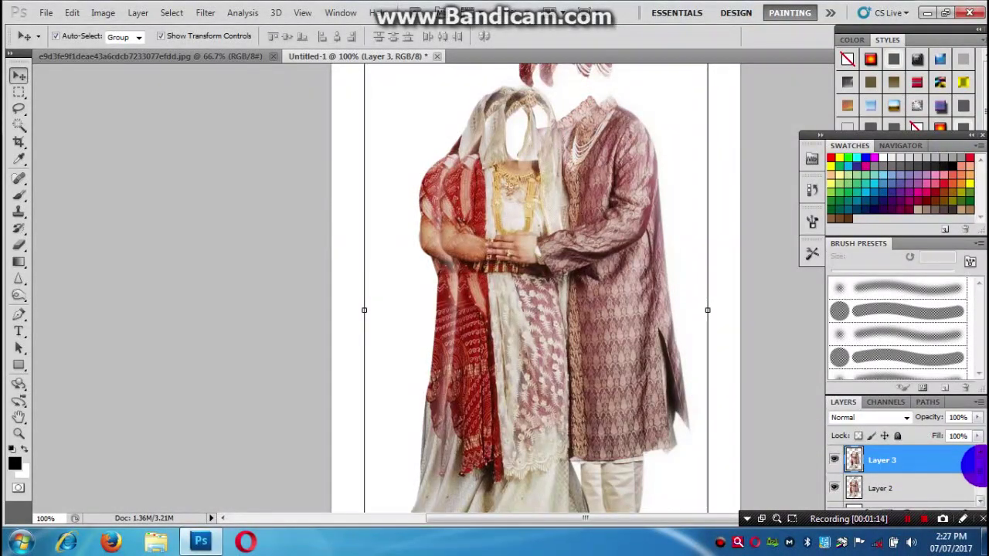
# - Convert the Background into a normal layer named Layer 0 and fill it with red
pyautogui.scroll(-1, 971, 479)
pyautogui.doubleClick(906, 496)
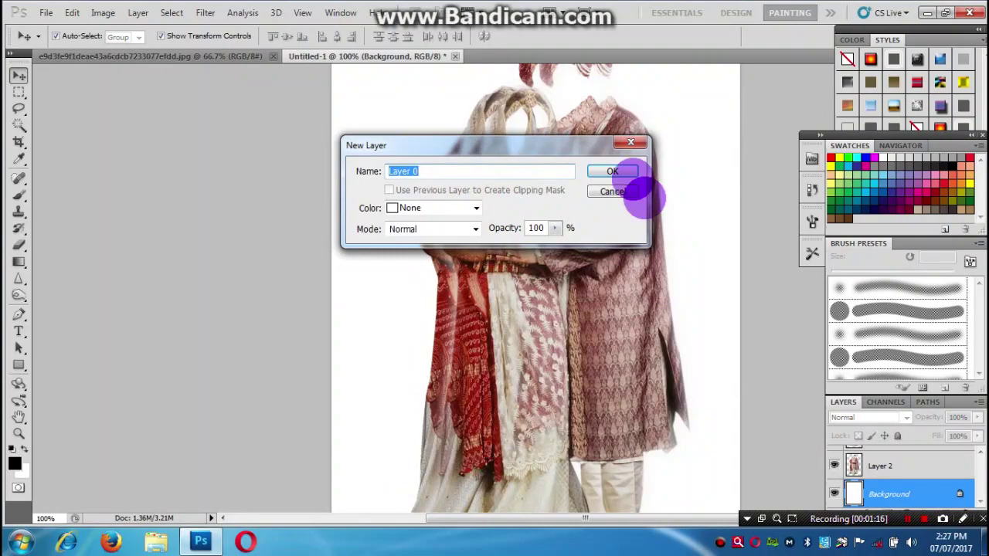
pyautogui.click(614, 171)
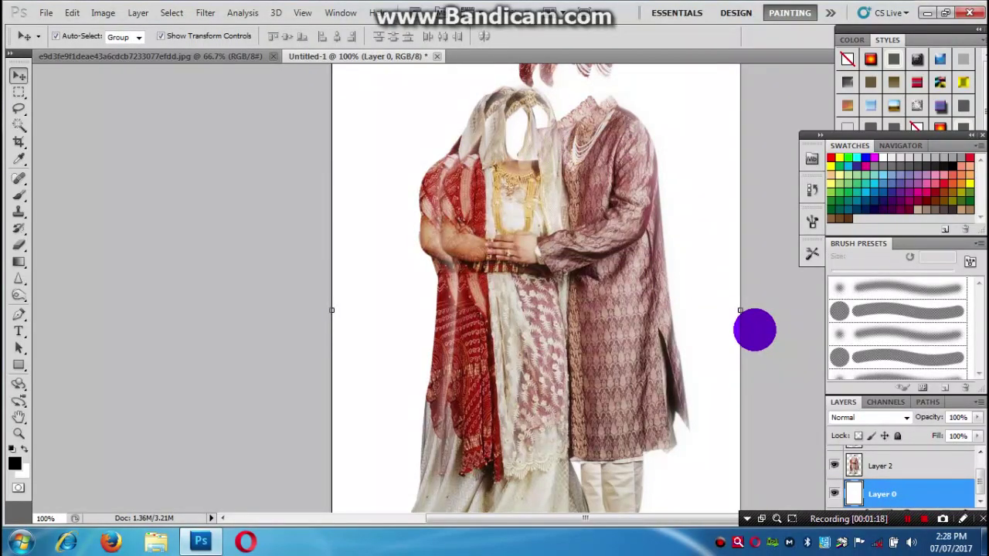
pyautogui.hotkey('shift', 'F5')
pyautogui.press('Return')
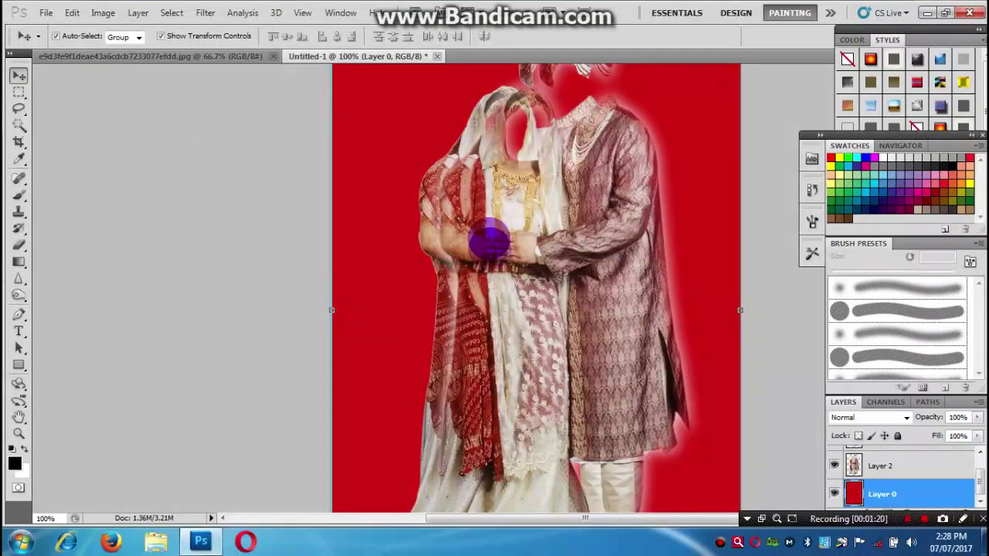
# - Place the unfeathered and feathered couples side by side on the red background and compare their edges up close
pyautogui.moveTo(489, 241); pyautogui.dragTo(417, 242)
pyautogui.moveTo(464, 203); pyautogui.dragTo(337, 193)
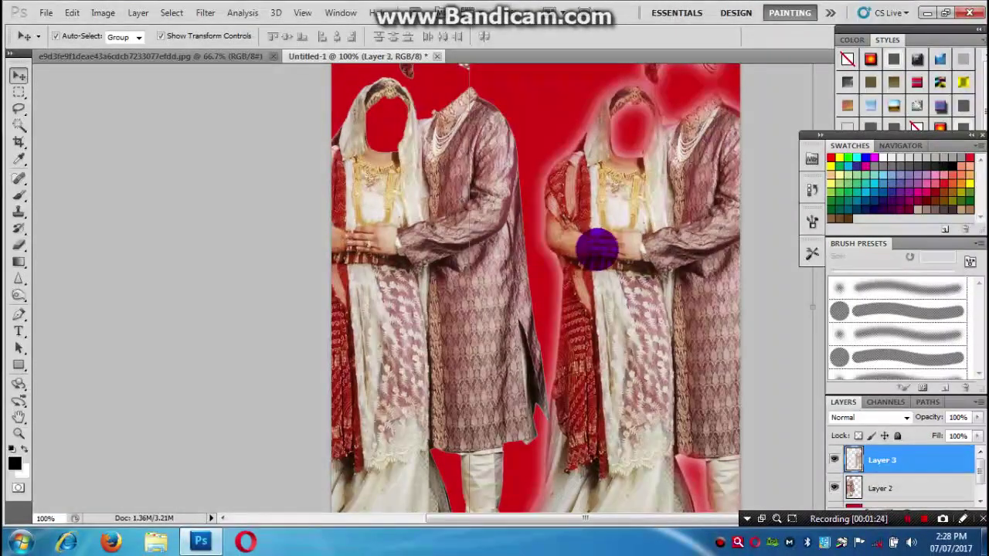
pyautogui.hotkey('ctrl', '+')
pyautogui.hotkey('ctrl', '+')
pyautogui.hotkey('ctrl', '+')
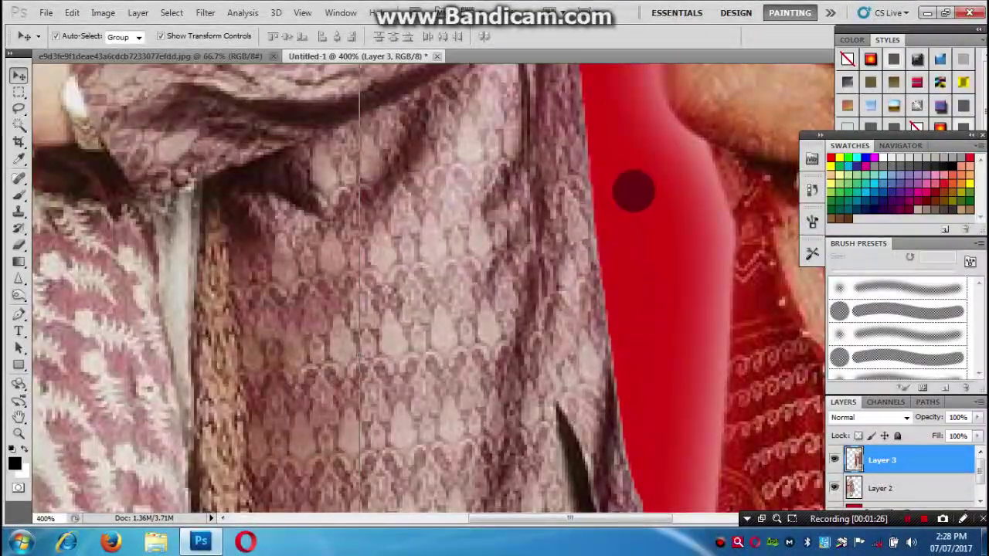
pyautogui.moveTo(633, 189); pyautogui.dragTo(545, 290)
pyautogui.moveTo(626, 157); pyautogui.dragTo(550, 276)
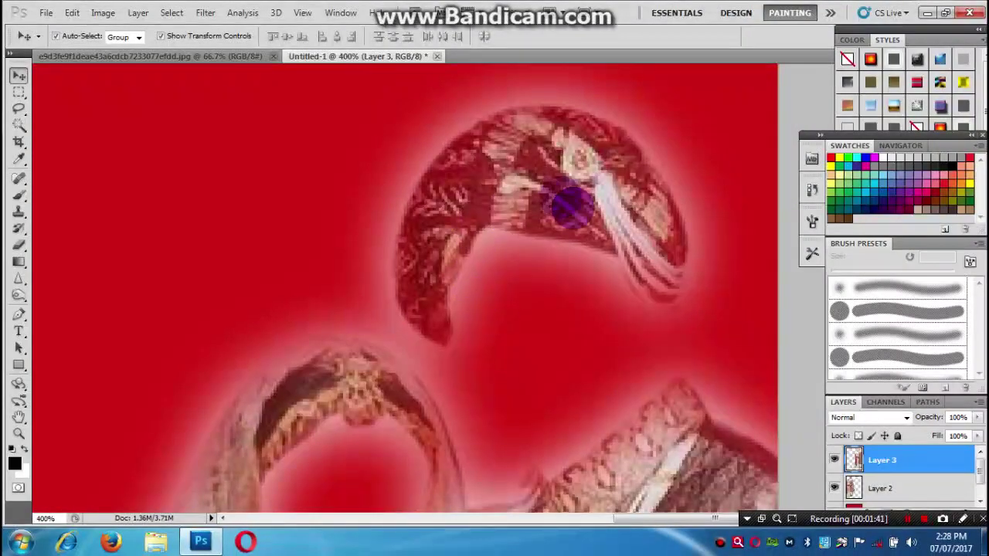
# - Feather the couple selection in the original picture by a further 6 pixels and copy the couple into Untitled-1 between the other copies
pyautogui.click(106, 54)
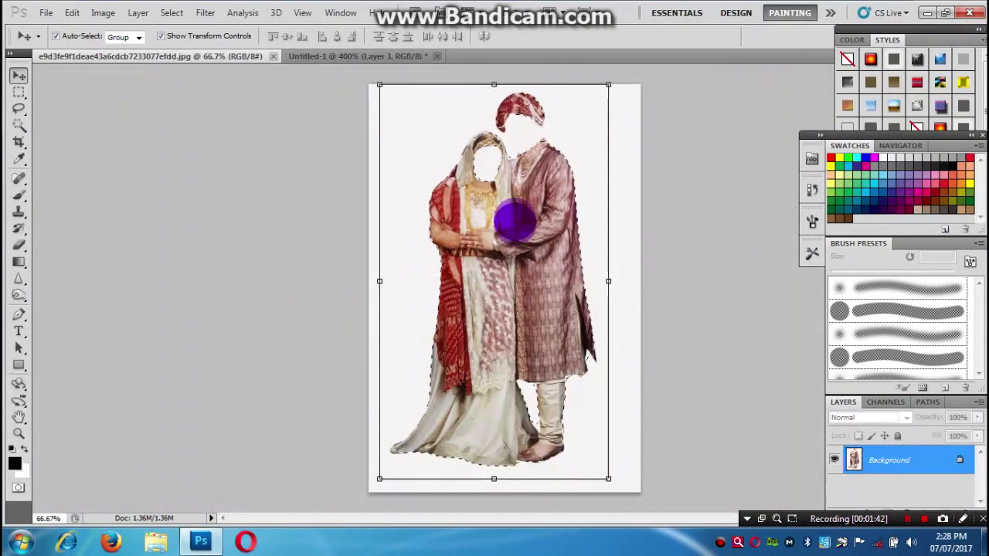
pyautogui.hotkey('shift', 'F6')
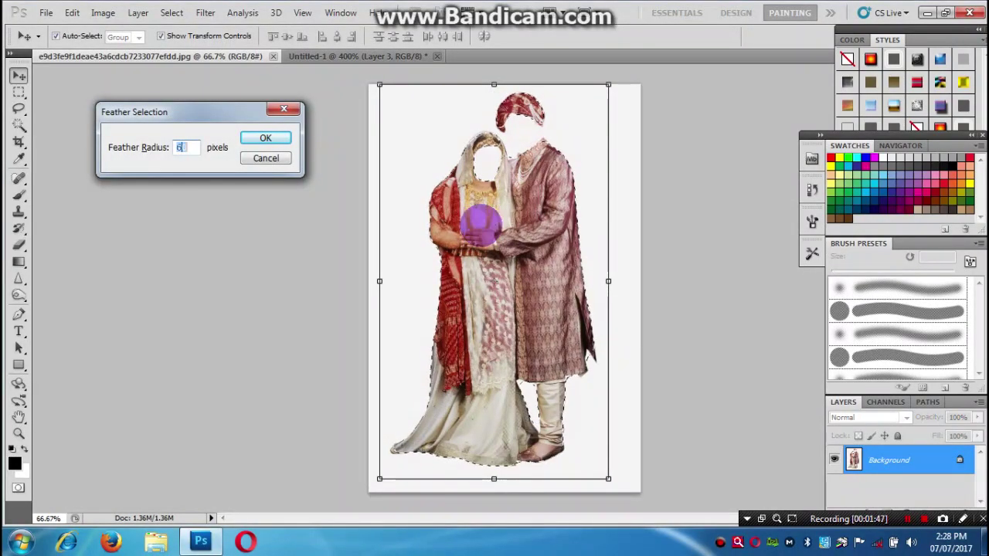
pyautogui.press('Return')
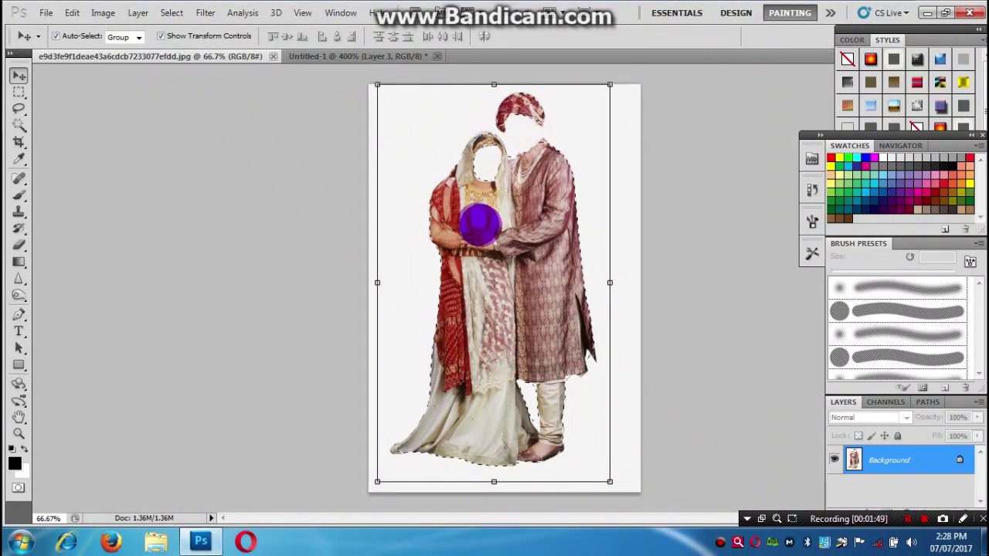
pyautogui.moveTo(478, 224); pyautogui.dragTo(401, 123)
pyautogui.hotkey('ctrl', '-')
pyautogui.hotkey('ctrl', '-')
pyautogui.hotkey('ctrl', '-')
pyautogui.hotkey('ctrl', '-')
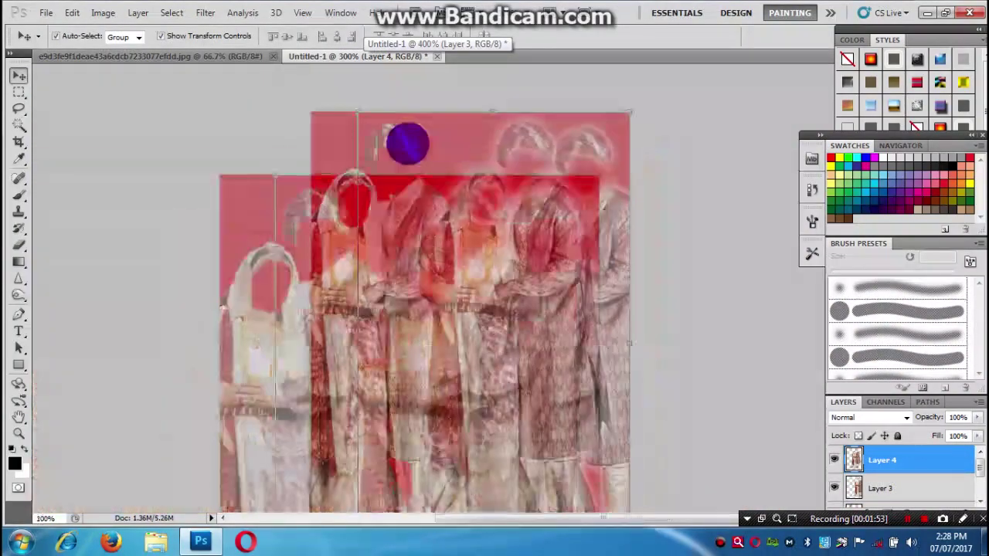
pyautogui.moveTo(511, 218)
pyautogui.mouseDown()
pyautogui.moveTo(613, 309)
pyautogui.moveTo(501, 223)
pyautogui.mouseUp()
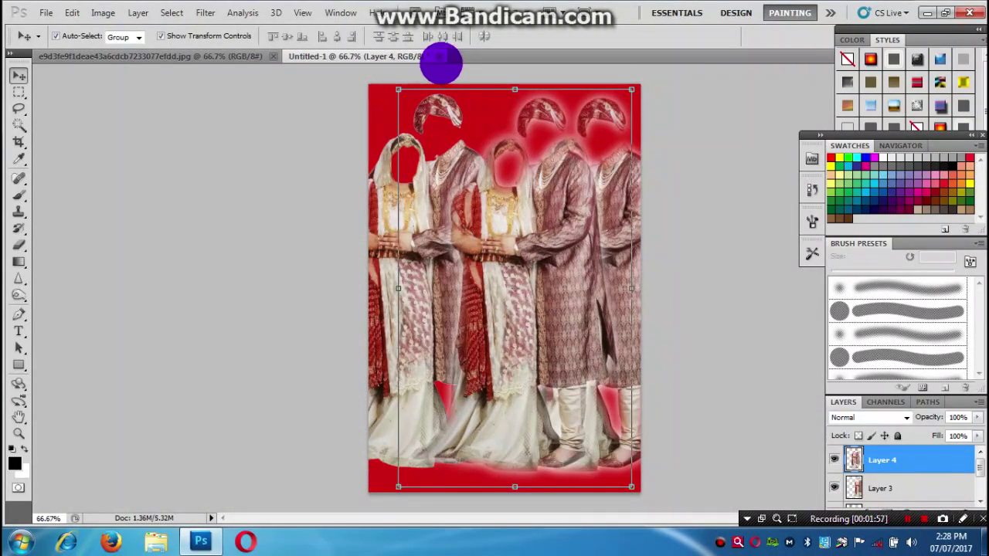
# - Close Untitled-1 without saving and select the couple in the original picture by inverting a Magic Wand background selection at tolerance 30
pyautogui.click(438, 57)
pyautogui.click(505, 213)
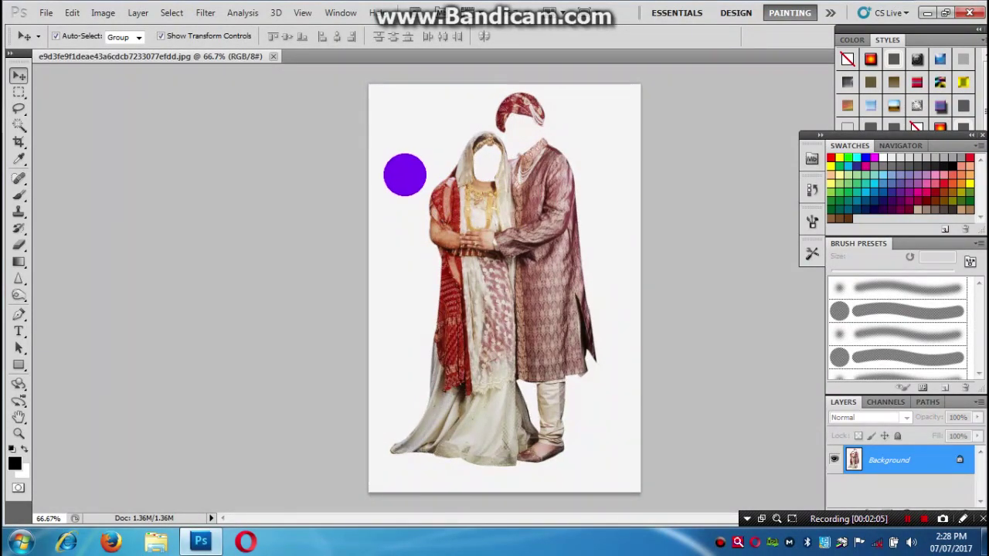
pyautogui.press('w')
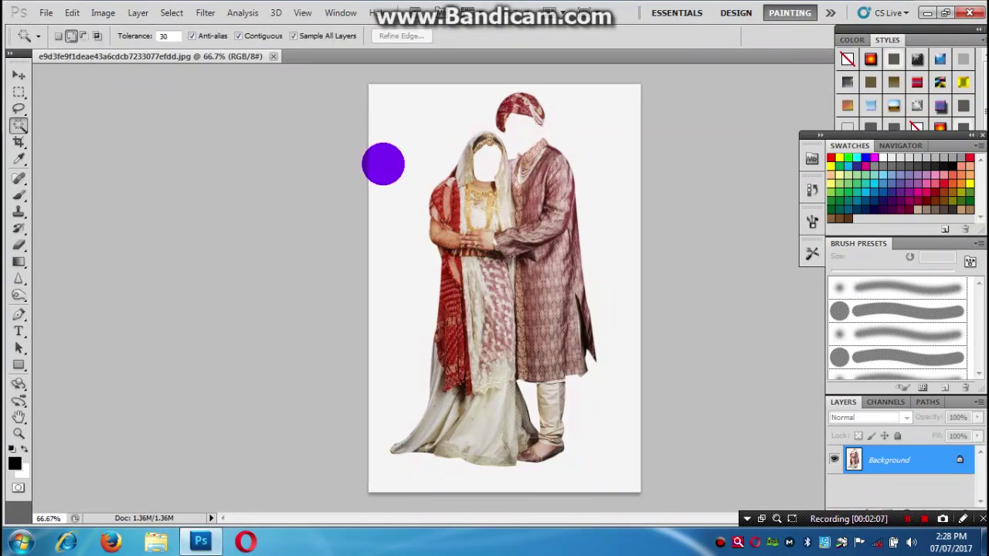
pyautogui.click(404, 151)
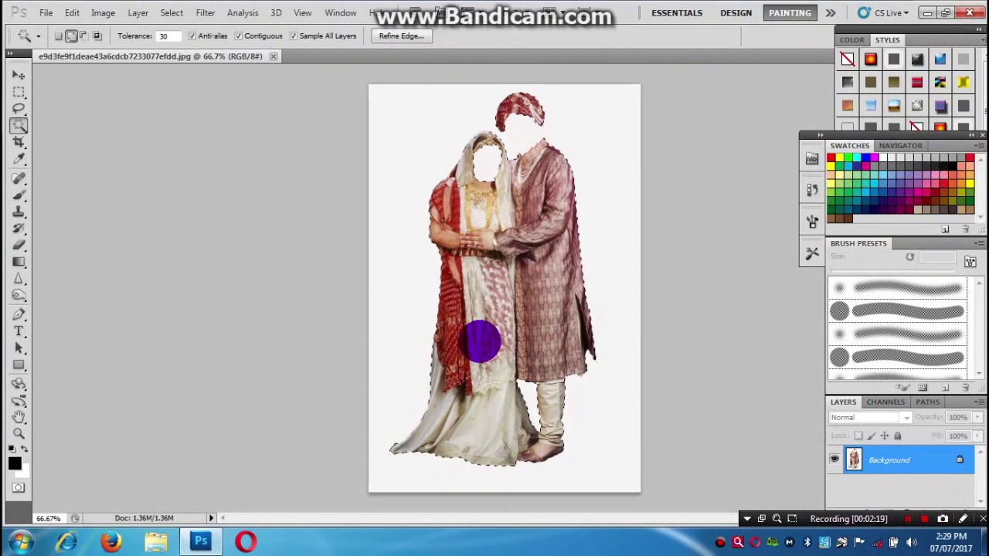
# - Create a new document with the 4 in X 6 in preset and paste the unfeathered couple into it
pyautogui.hotkey('ctrl', 'n')
pyautogui.click(319, 137)
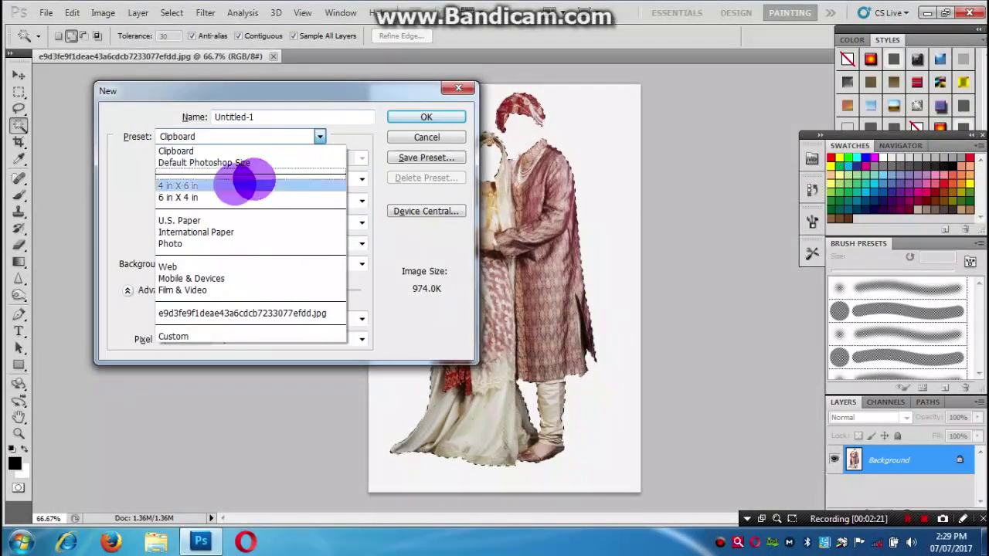
pyautogui.click(190, 196)
pyautogui.click(303, 137)
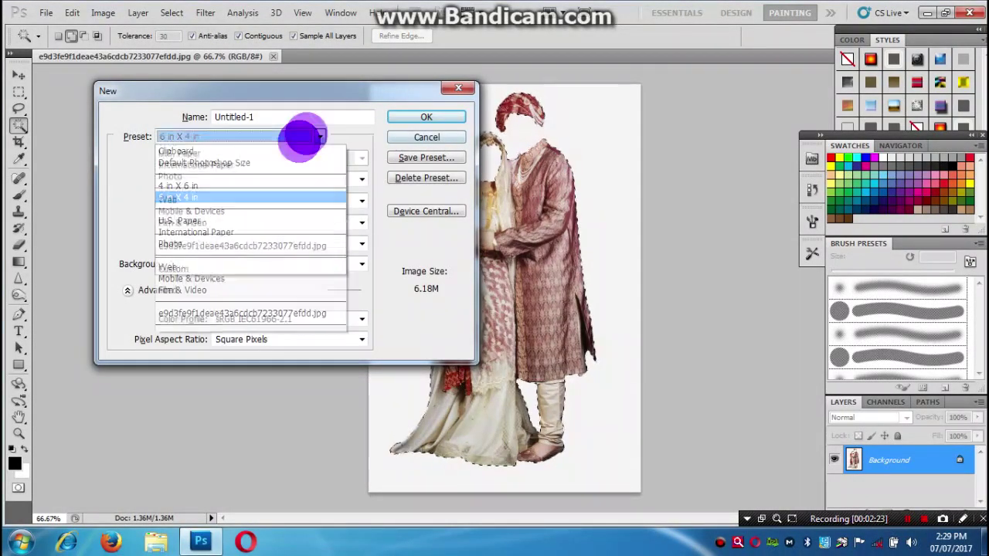
pyautogui.click(209, 187)
pyautogui.click(429, 116)
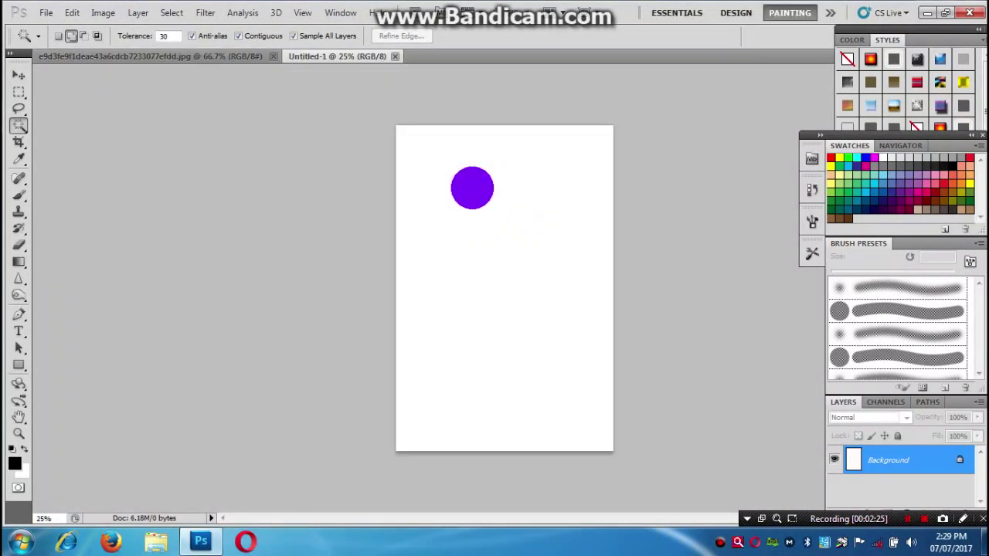
pyautogui.hotkey('ctrl', 'v')
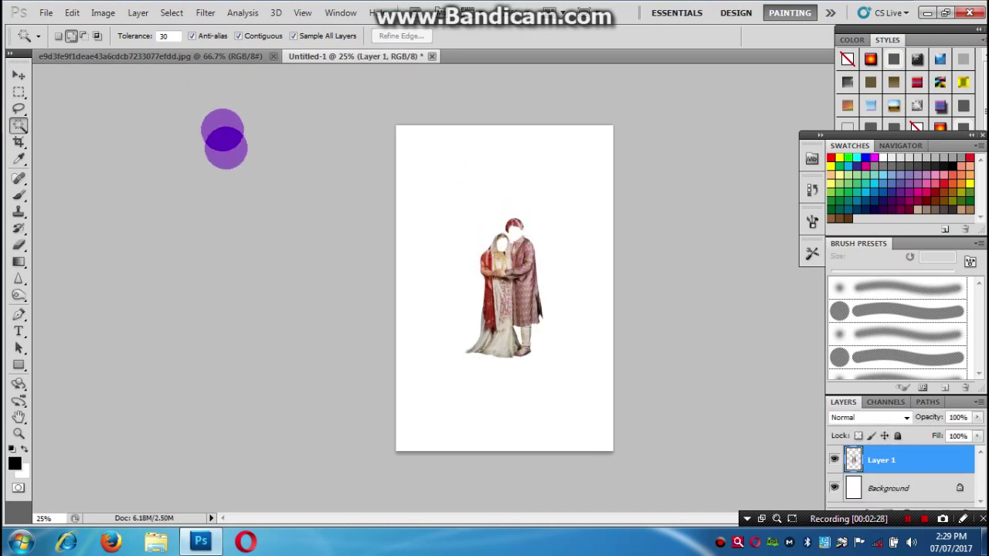
# - Feather the couple selection in the original picture and copy the feathered couple into Untitled-1 as a second layer
pyautogui.click(192, 56)
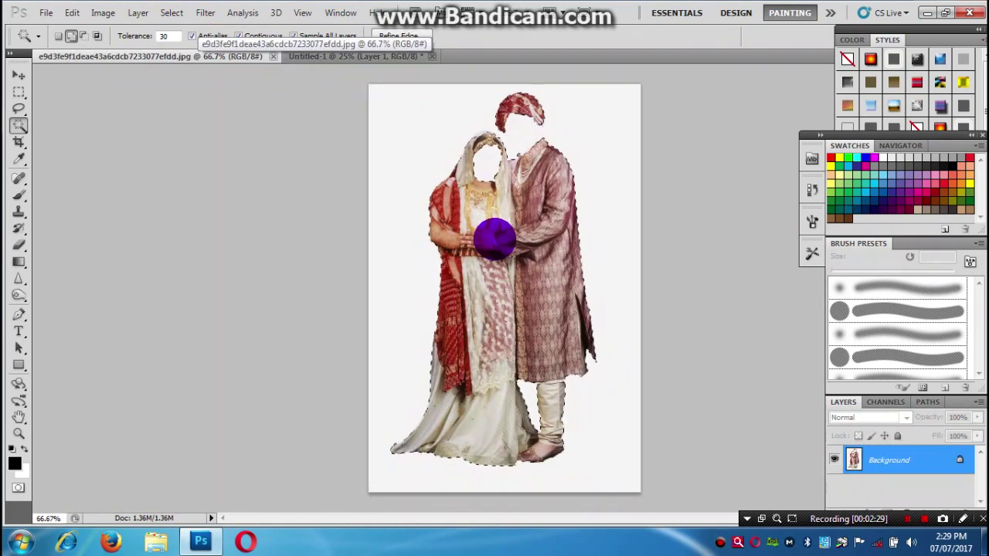
pyautogui.hotkey('shift', 'F6')
pyautogui.press('Return')
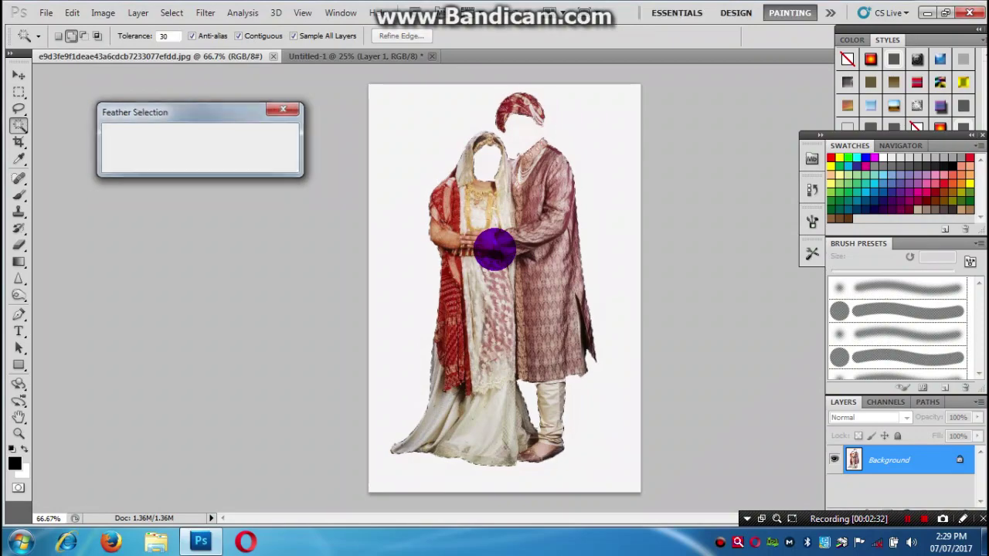
pyautogui.moveTo(491, 244); pyautogui.dragTo(471, 156)
pyautogui.hotkey('ctrl', 'j')
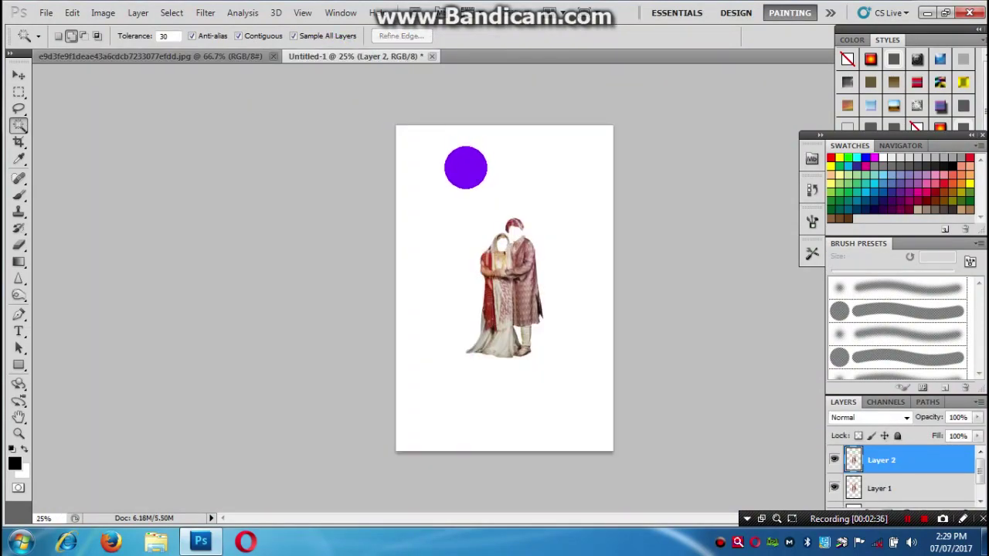
# - Convert the Background of Untitled-1 into a normal layer named Layer 0 and fill it with red
pyautogui.hotkey('ctrl', '1')
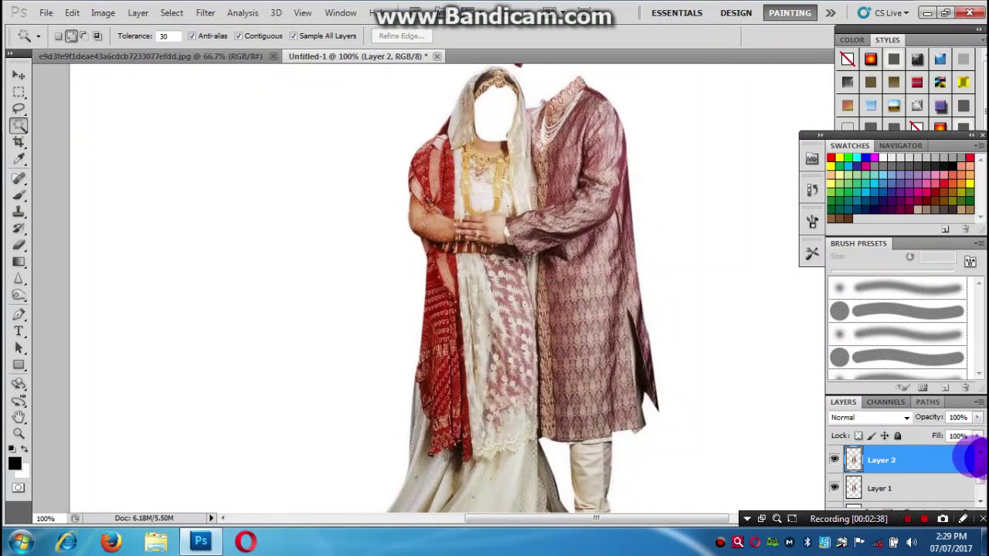
pyautogui.scroll(-2, 970, 464)
pyautogui.doubleClick(905, 495)
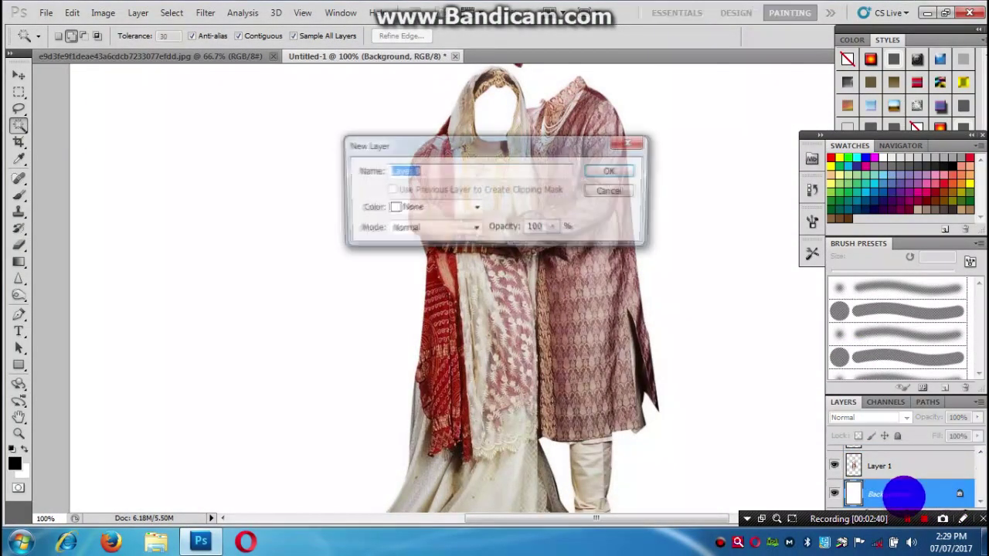
pyautogui.click(611, 168)
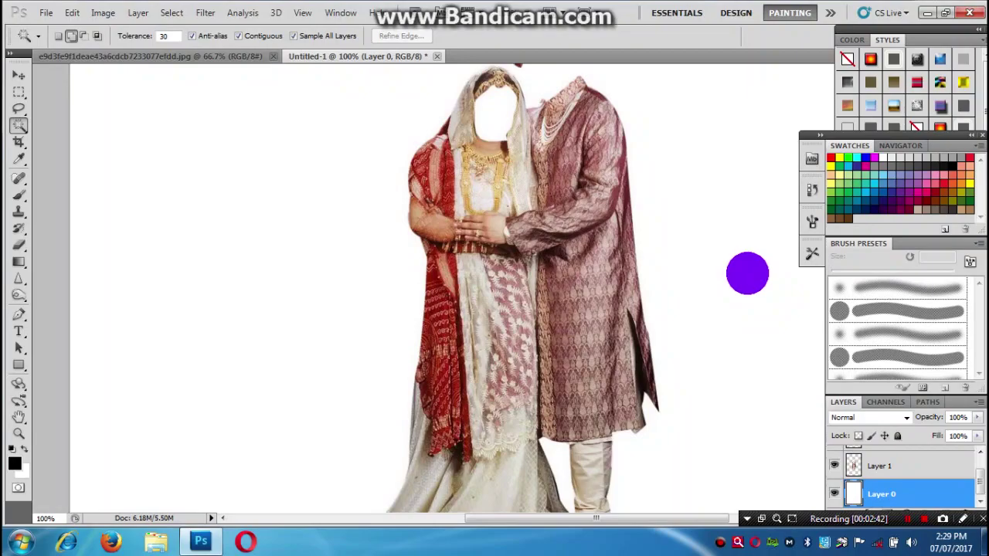
pyautogui.hotkey('shift', 'F5')
pyautogui.press('Return')
# - Place the feathered couple to the left of the unfeathered couple on the red layer and compare their edges up close
pyautogui.press('v')
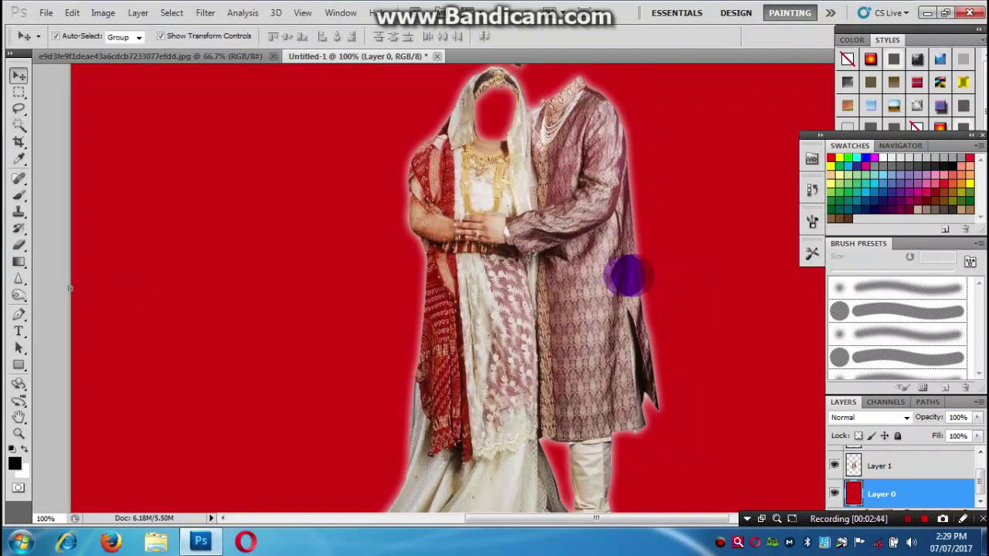
pyautogui.moveTo(529, 224); pyautogui.dragTo(391, 254)
pyautogui.hotkey('ctrl', '+')
pyautogui.hotkey('ctrl', '+')
pyautogui.hotkey('ctrl', '+')
pyautogui.click(559, 264)
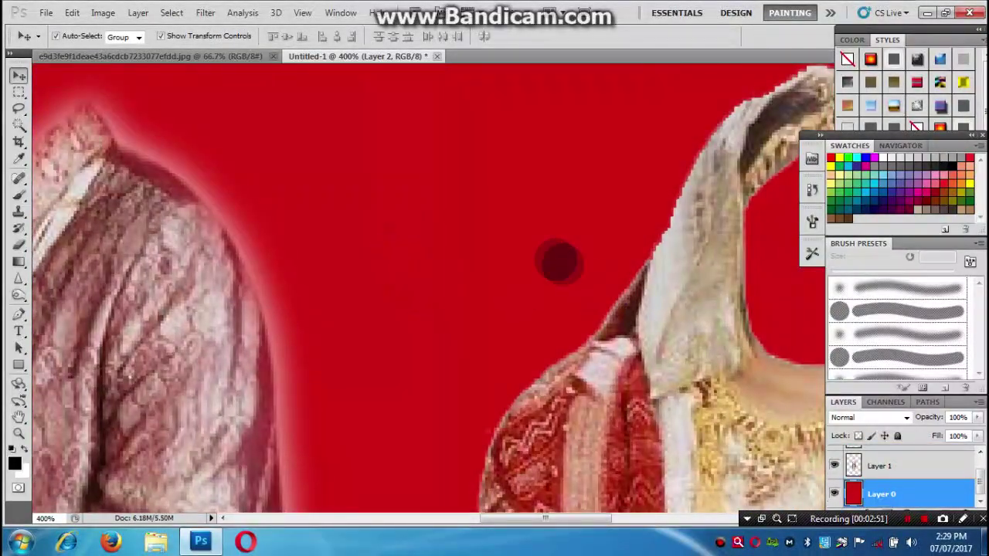
pyautogui.moveTo(134, 322); pyautogui.dragTo(313, 305)
pyautogui.moveTo(627, 479); pyautogui.dragTo(597, 365)
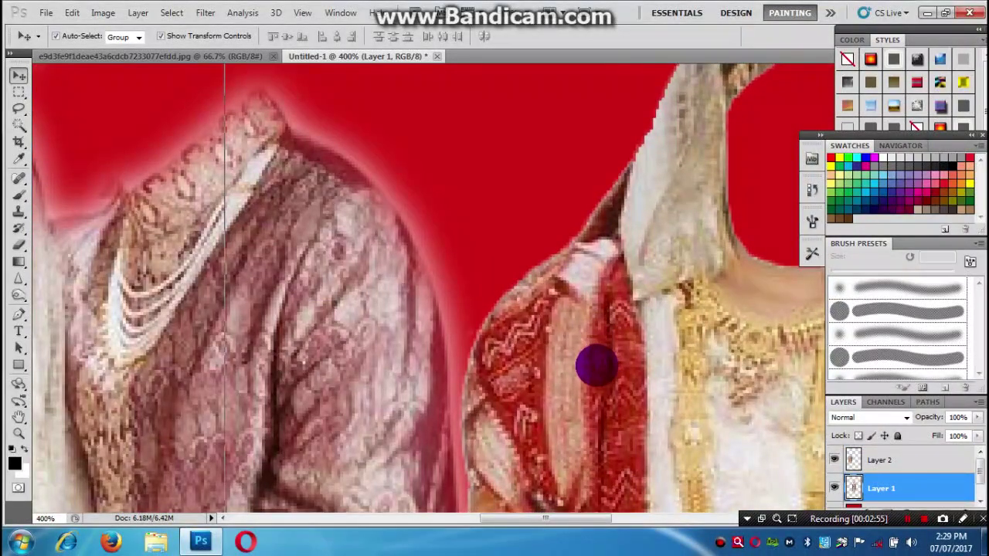
pyautogui.hotkey('ctrl', '-')
pyautogui.hotkey('ctrl', '-')
pyautogui.hotkey('ctrl', '-')
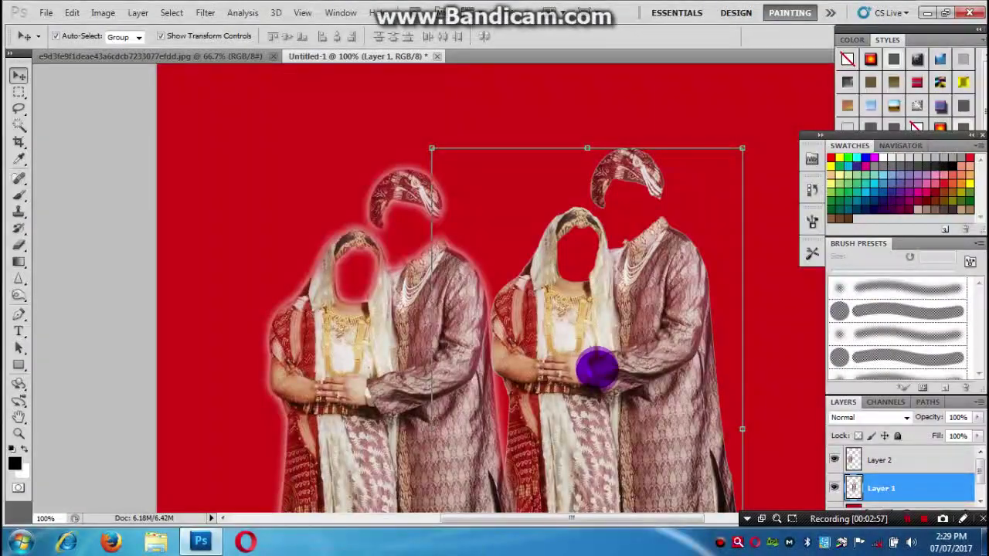
pyautogui.hotkey('ctrl', '-')
pyautogui.hotkey('ctrl', '-')
pyautogui.hotkey('ctrl', '-')
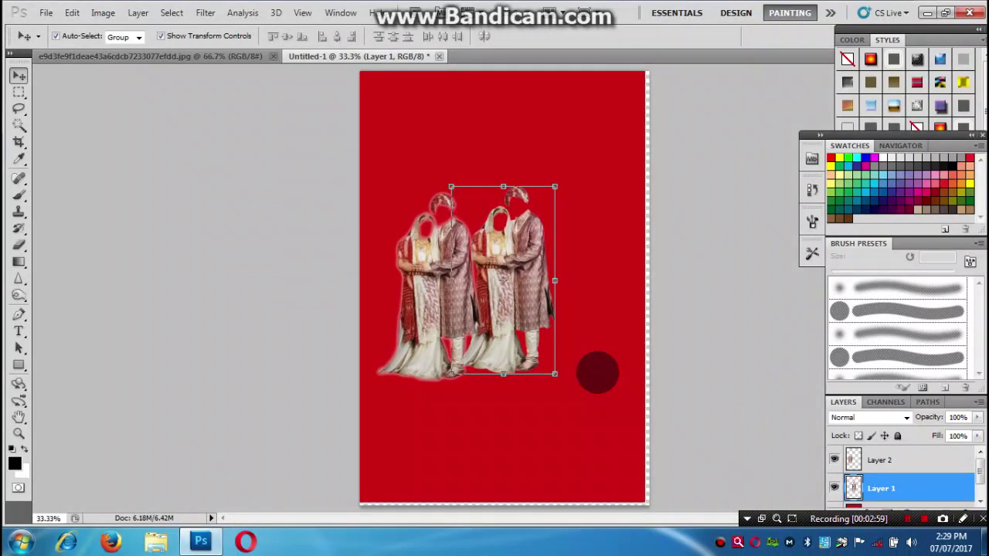
# - Switch to the Magic Wand in new selection mode, check the original picture, and close Untitled-1 without saving
pyautogui.moveTo(17, 124); pyautogui.dragTo(85, 139)
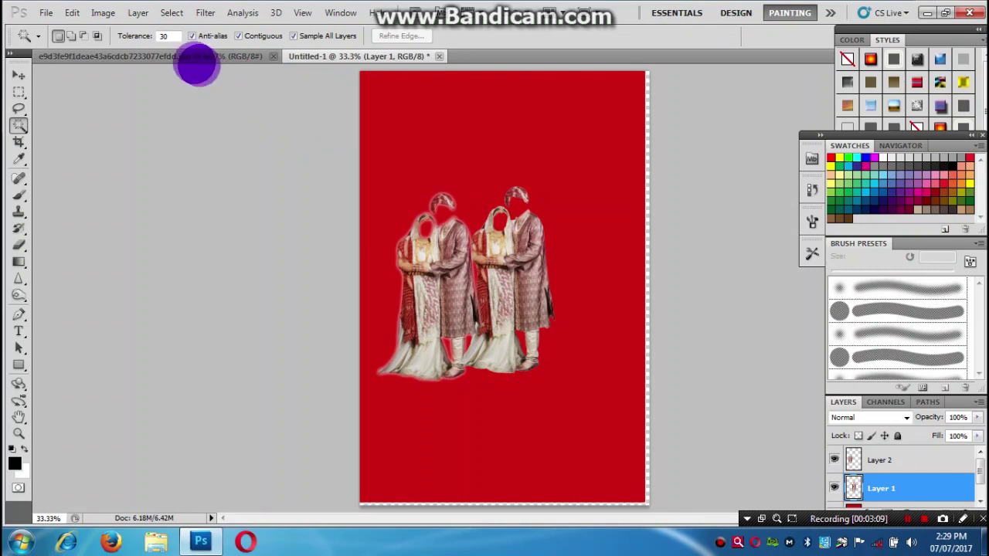
pyautogui.click(190, 57)
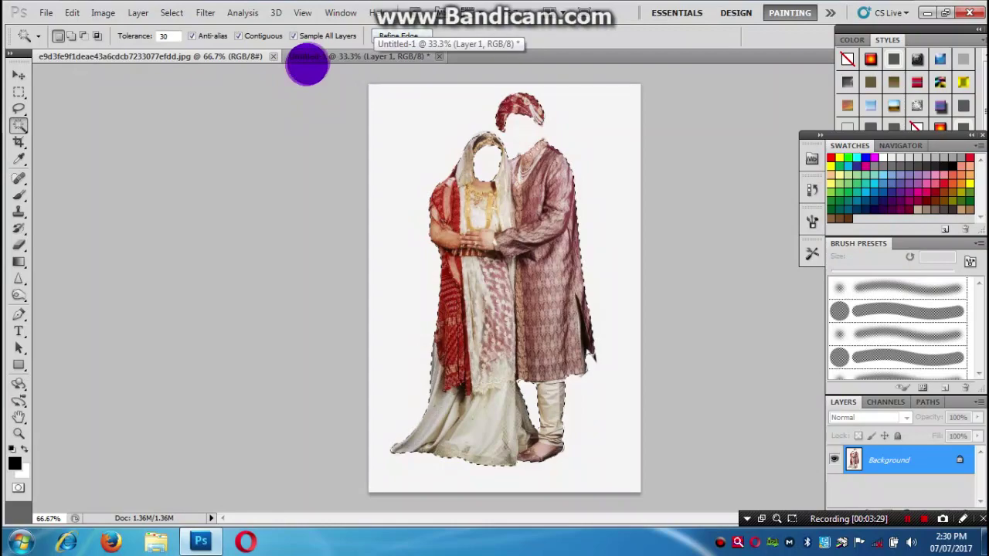
pyautogui.click(309, 57)
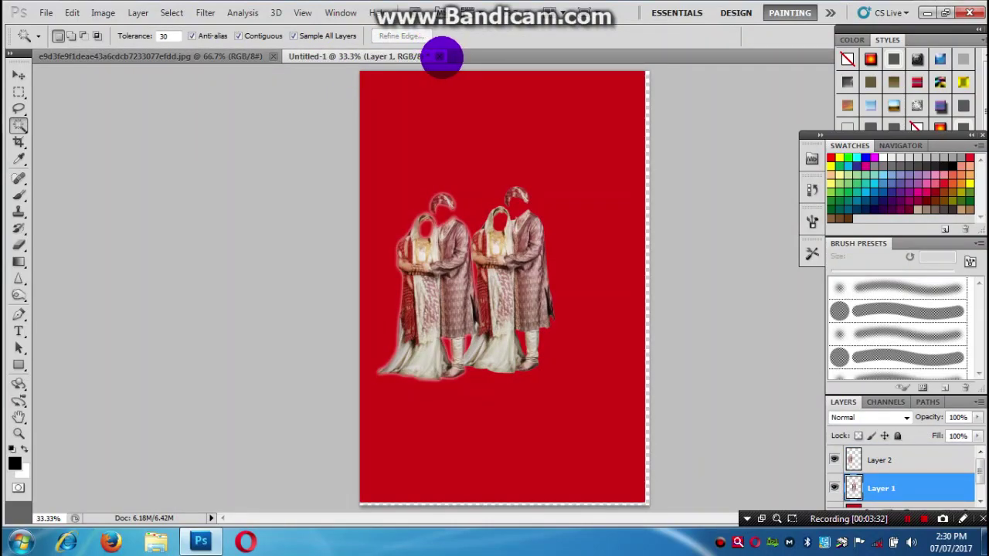
pyautogui.click(441, 56)
pyautogui.click(494, 211)
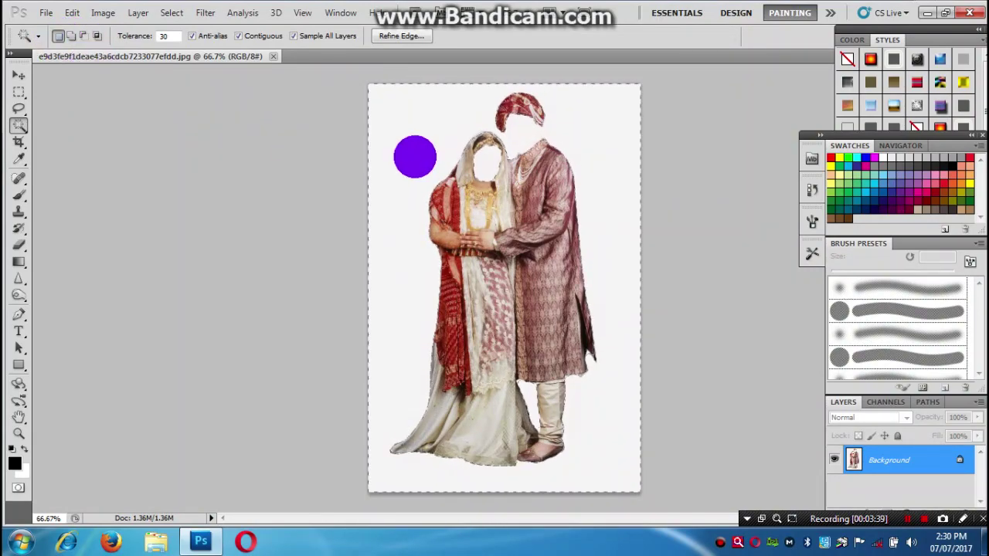
# - Try the Magic Wand's new, add and subtract selection modes on the picture's background, temporarily adding the background while in subtract mode
pyautogui.click(415, 157)
pyautogui.click(71, 36)
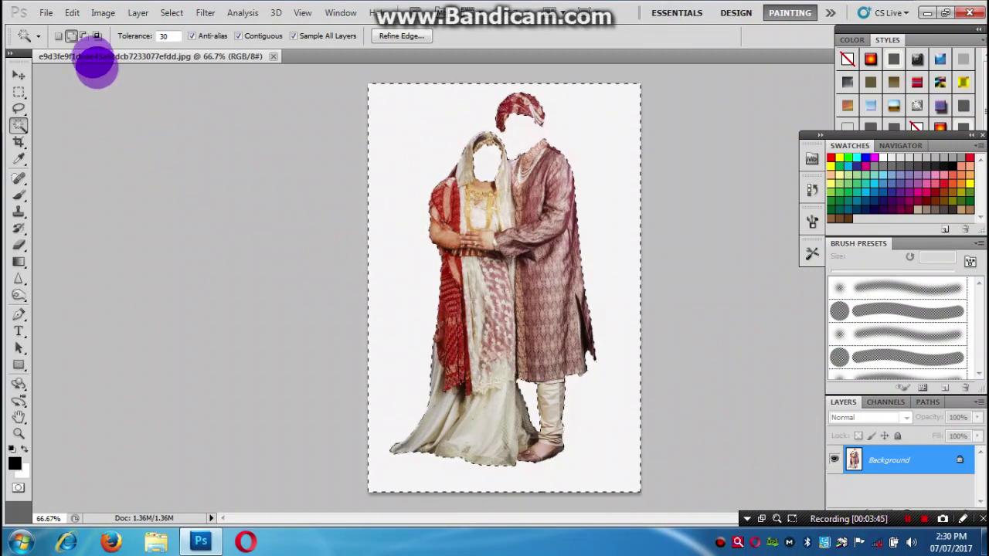
pyautogui.click(84, 35)
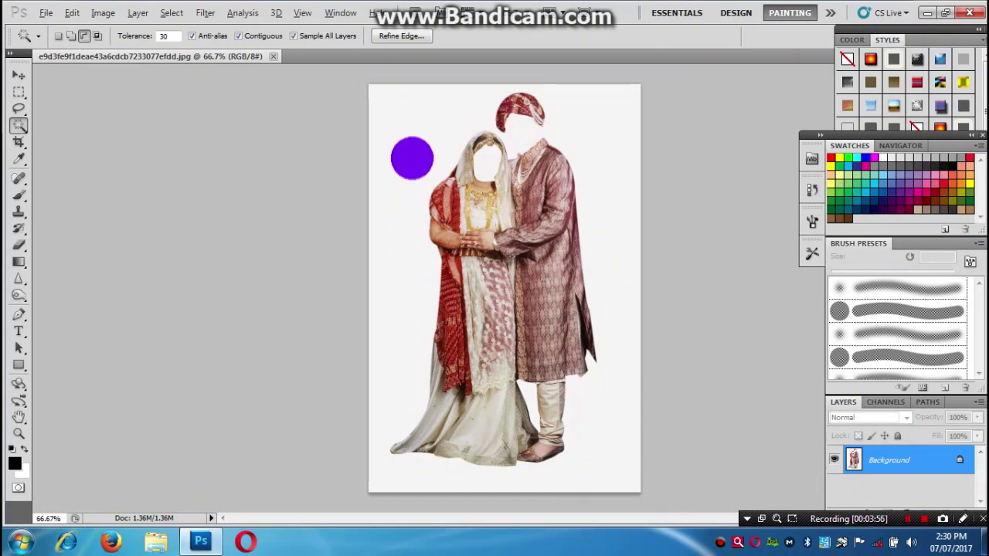
pyautogui.keyDown('shift'); pyautogui.click(428, 147); pyautogui.keyUp('shift')
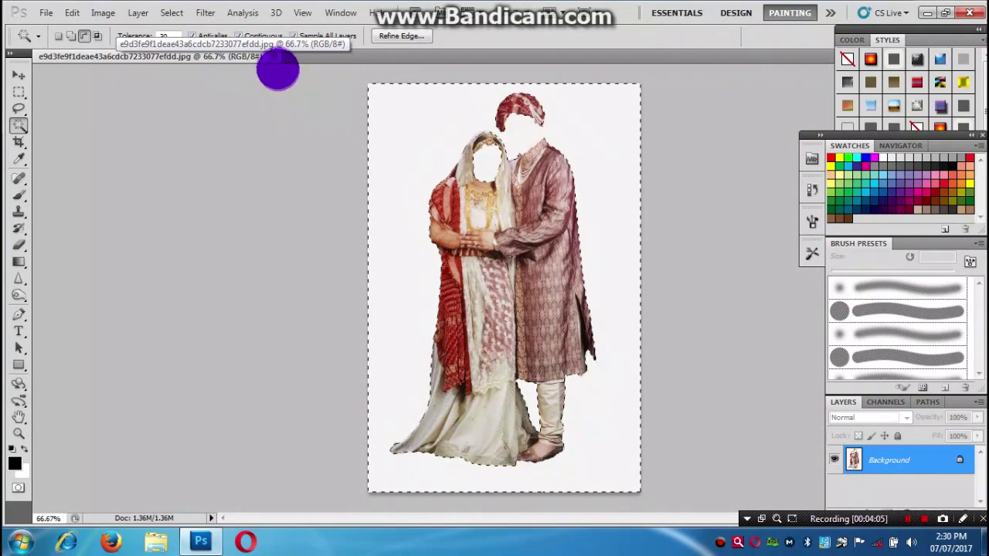
# - Close the original picture of the couple
pyautogui.click(272, 59)
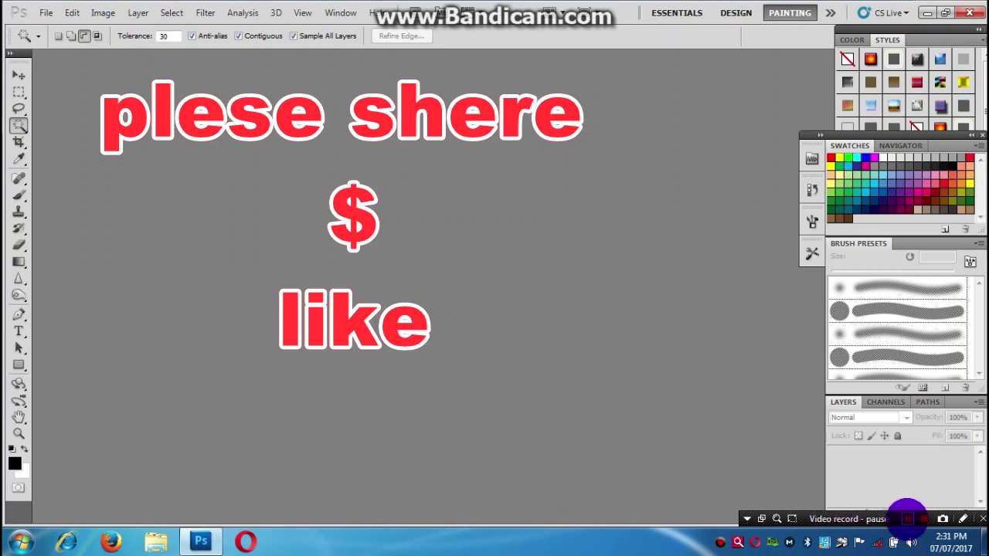
pyautogui.click(908, 518)
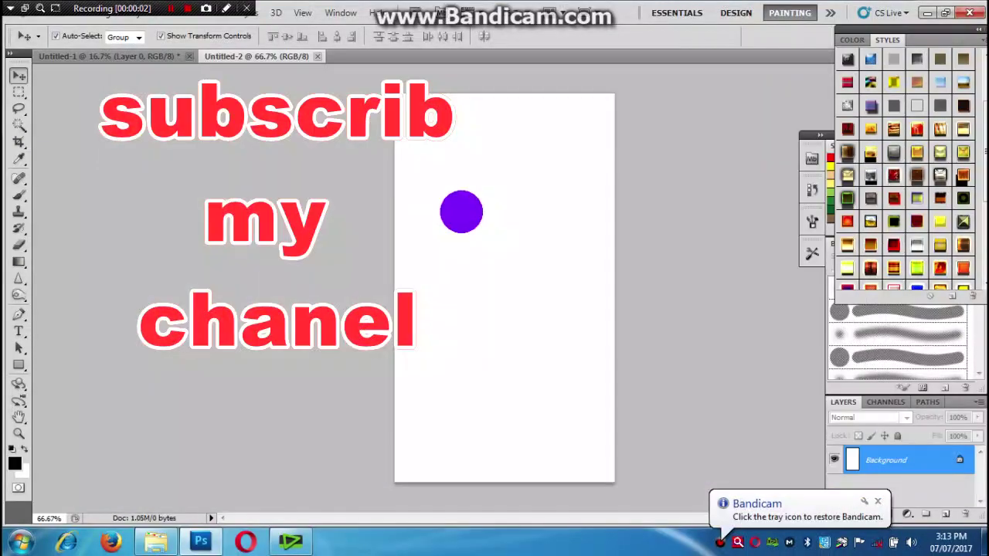